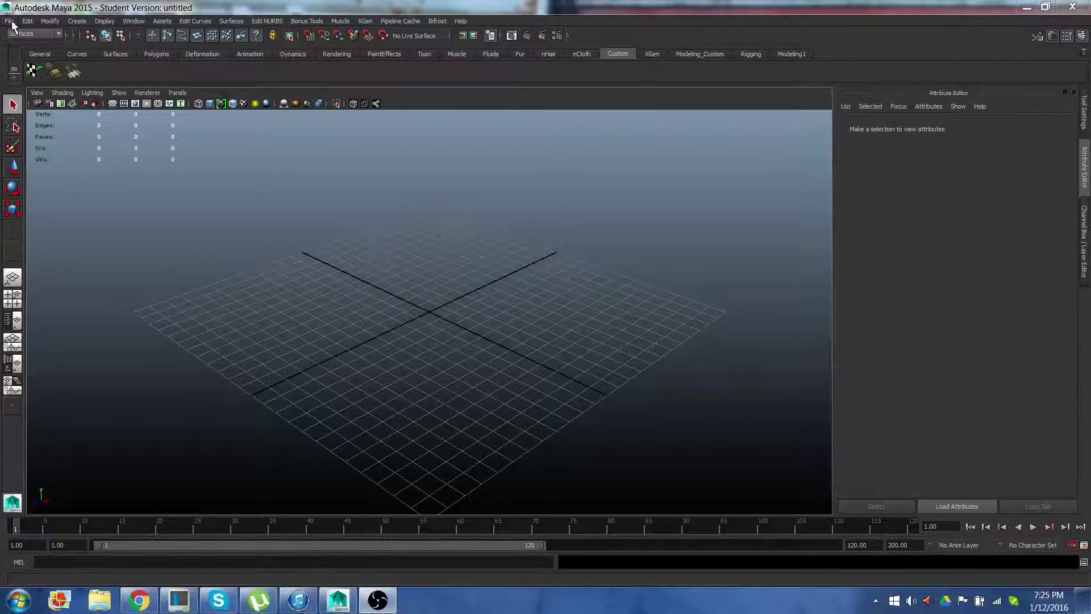
Accept Solar System New in D:/Maya_Projects as the current project in the Project Window
click(9, 21)
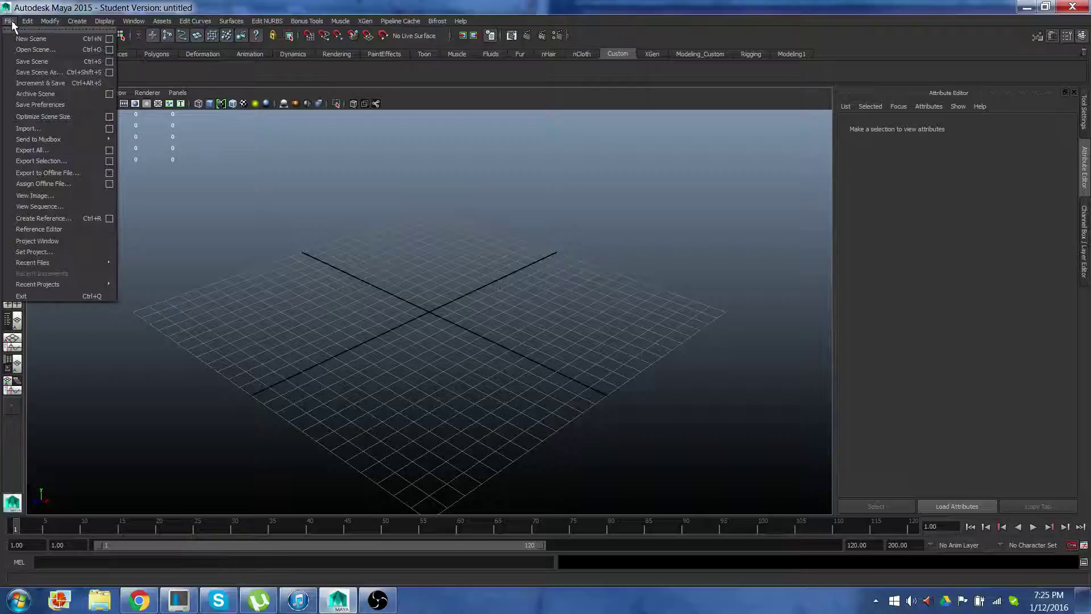
click(52, 242)
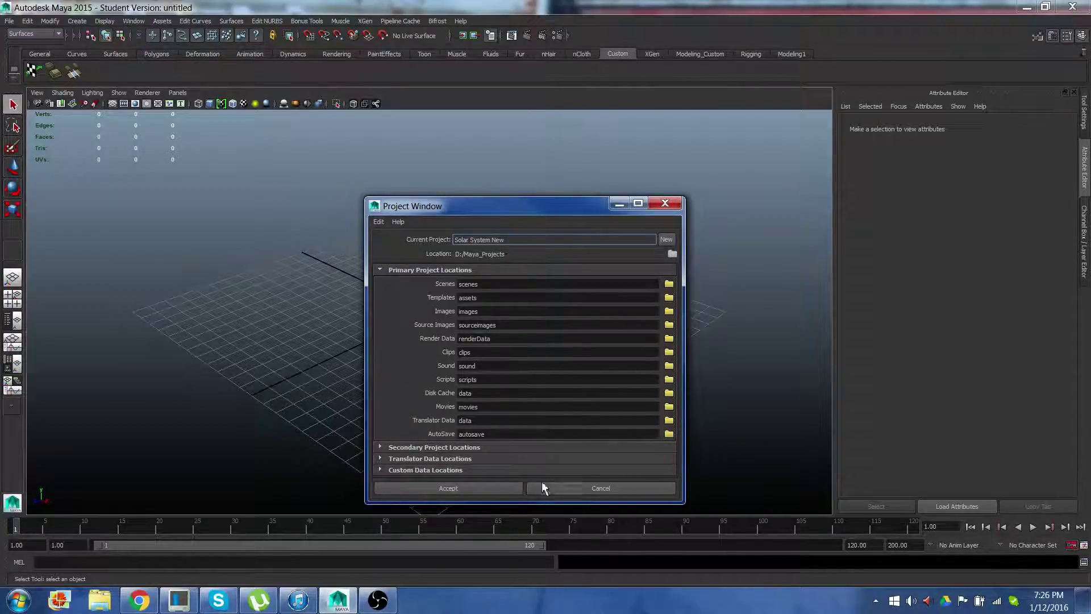
click(477, 493)
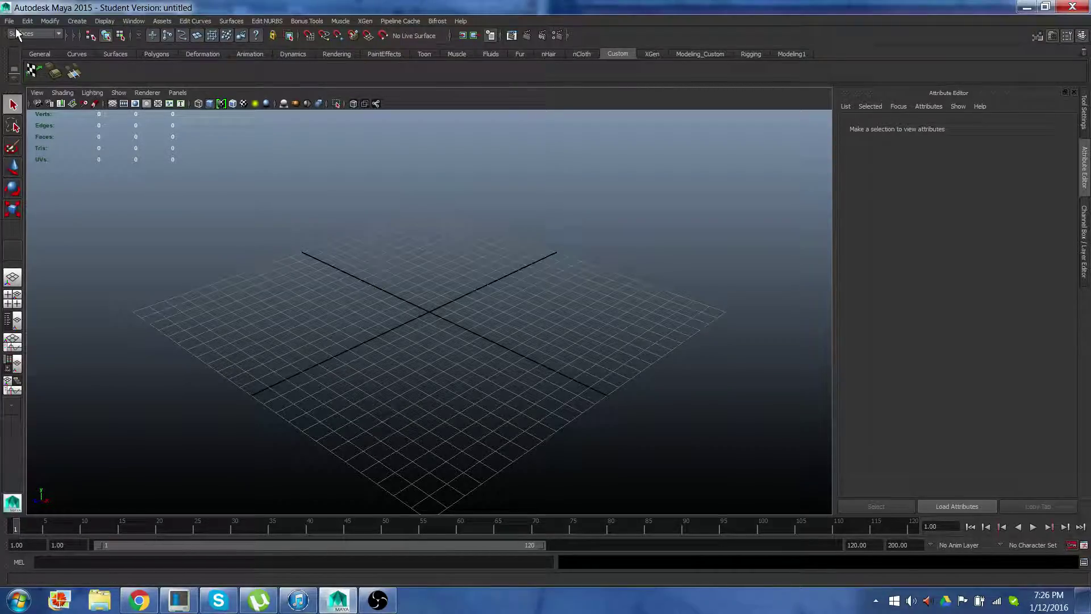
Switch the menu set to Polygons and bring up Create > Polygon Primitives
click(83, 26)
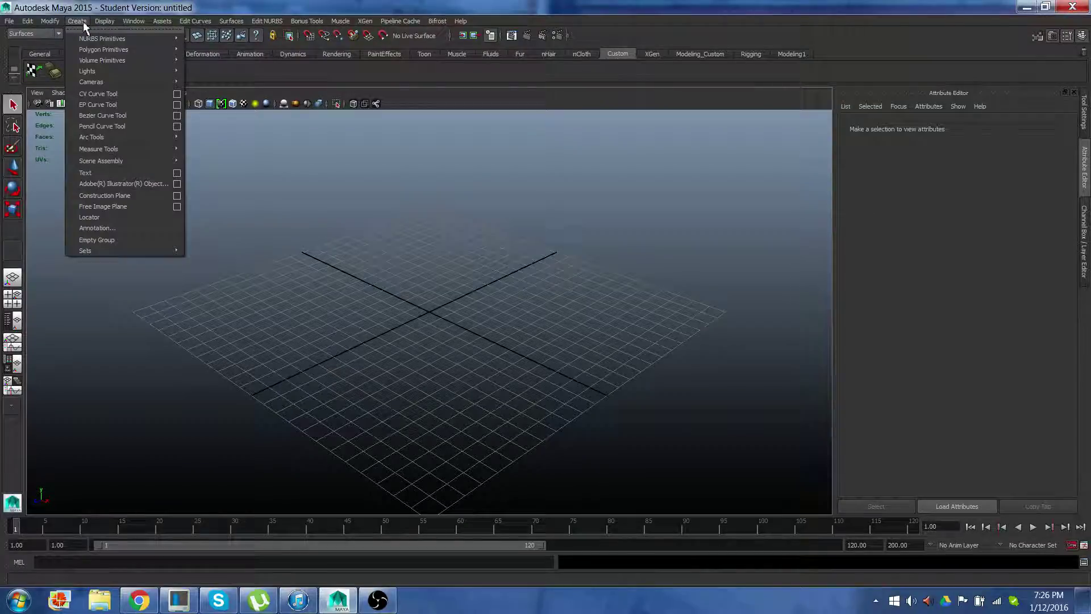
click(83, 22)
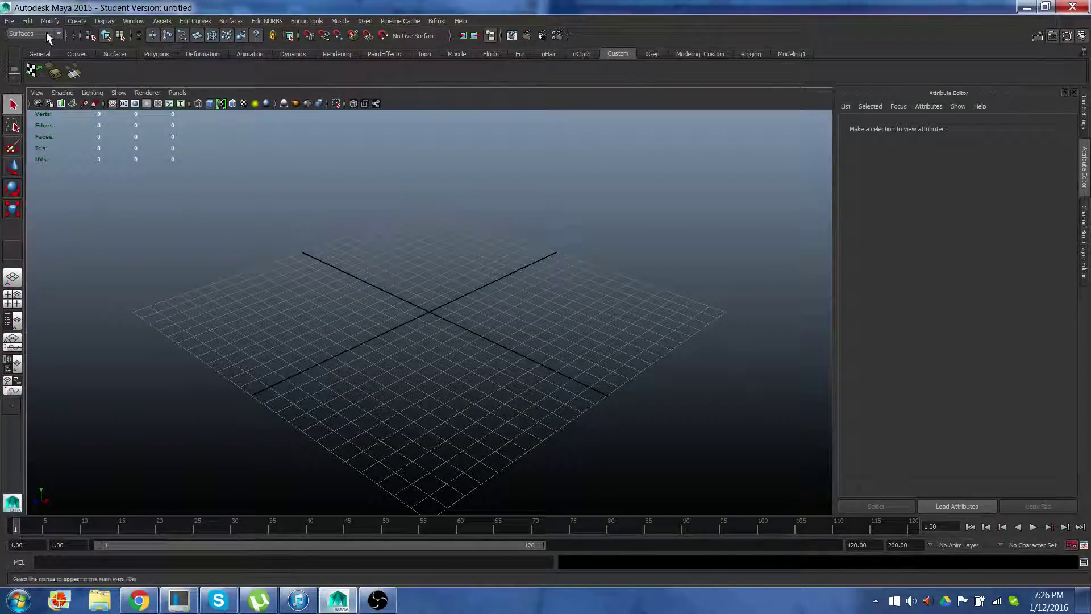
click(59, 34)
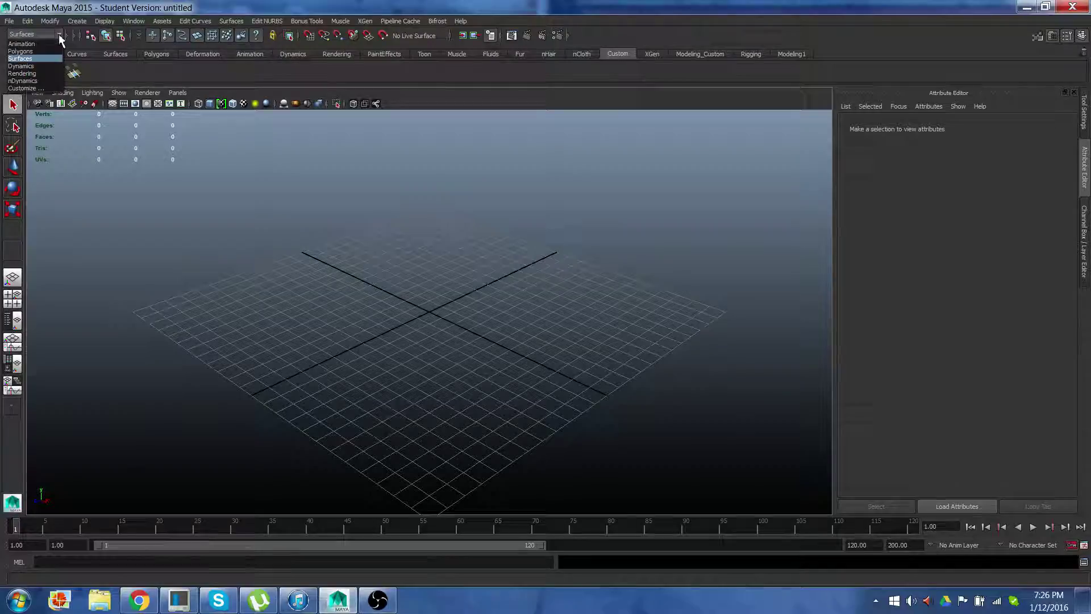
click(47, 51)
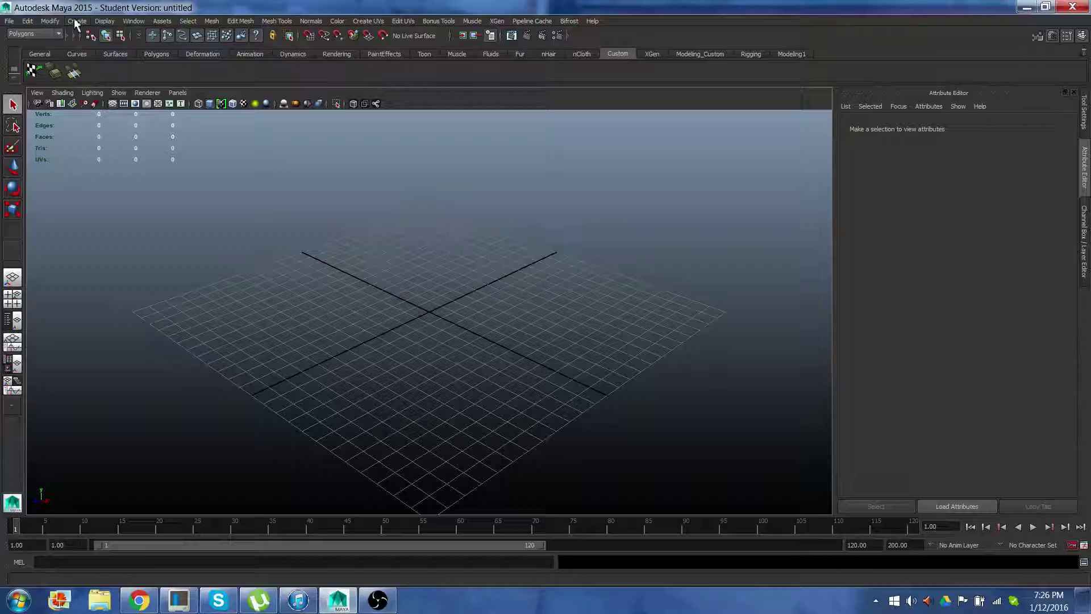
click(57, 34)
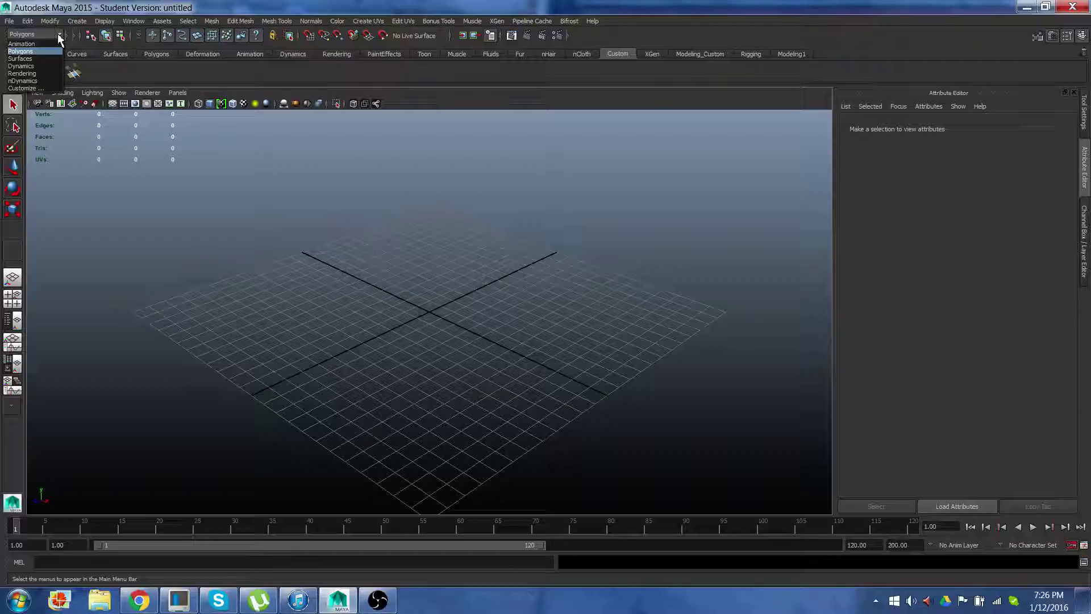
click(58, 35)
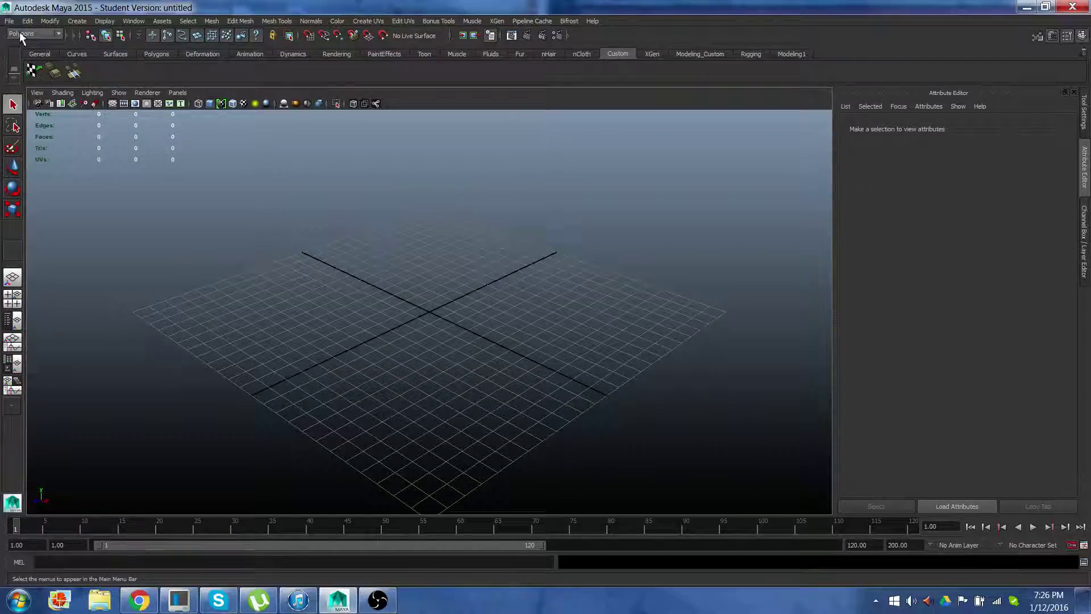
click(77, 22)
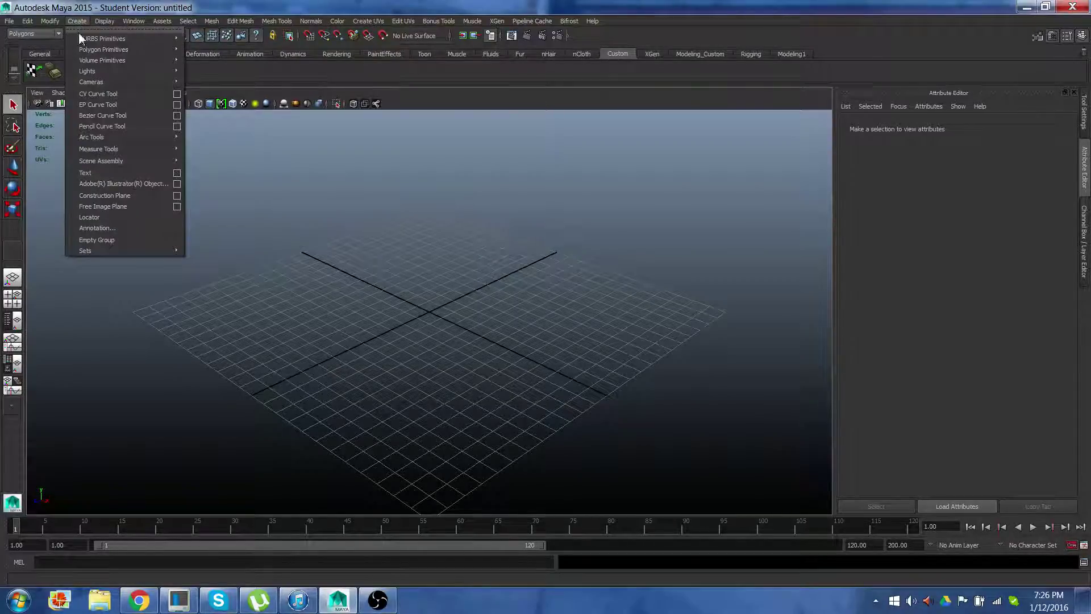
mouse_move(170, 50)
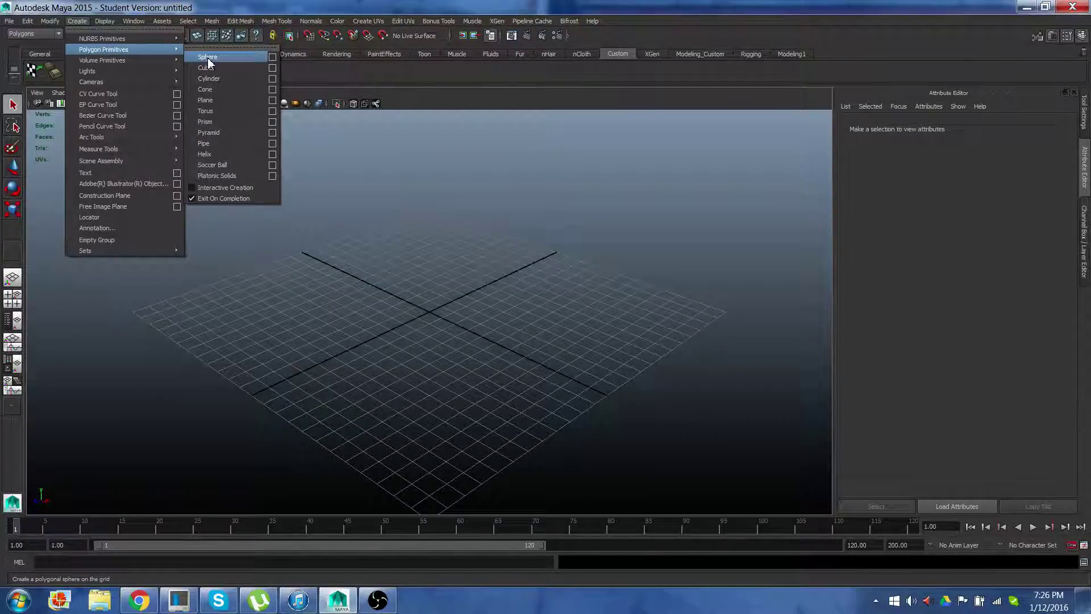
Create a polygon sphere at the origin and scale it up uniformly
click(207, 57)
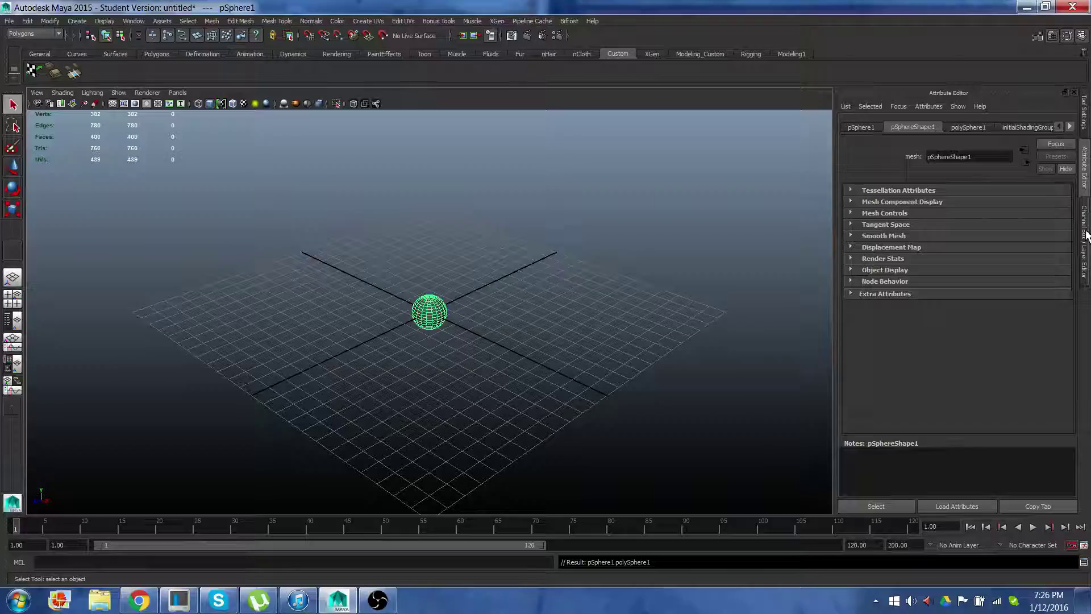
click(1085, 236)
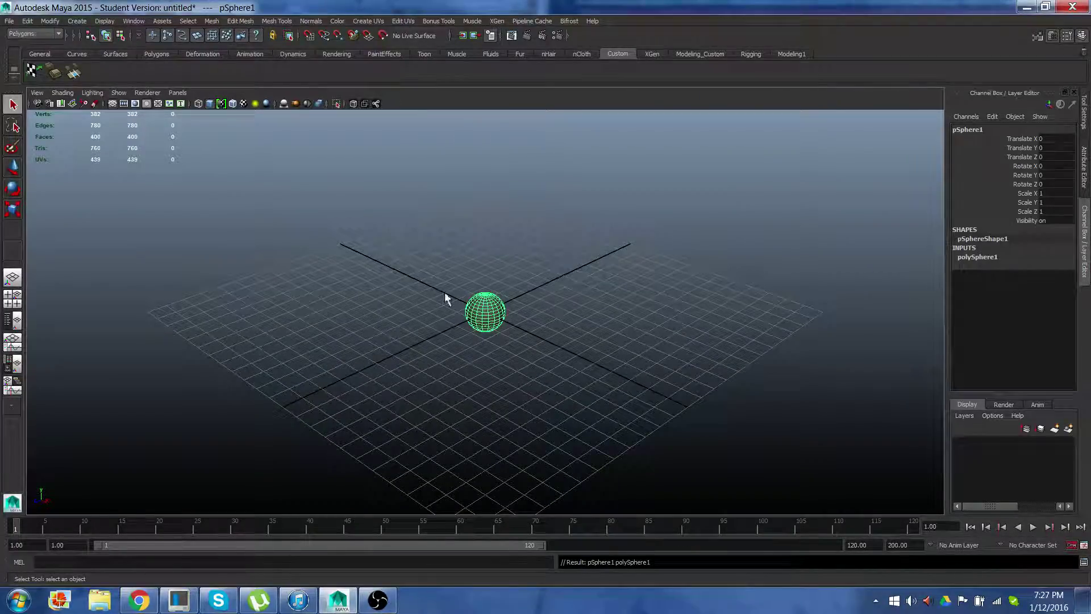
key(F6)
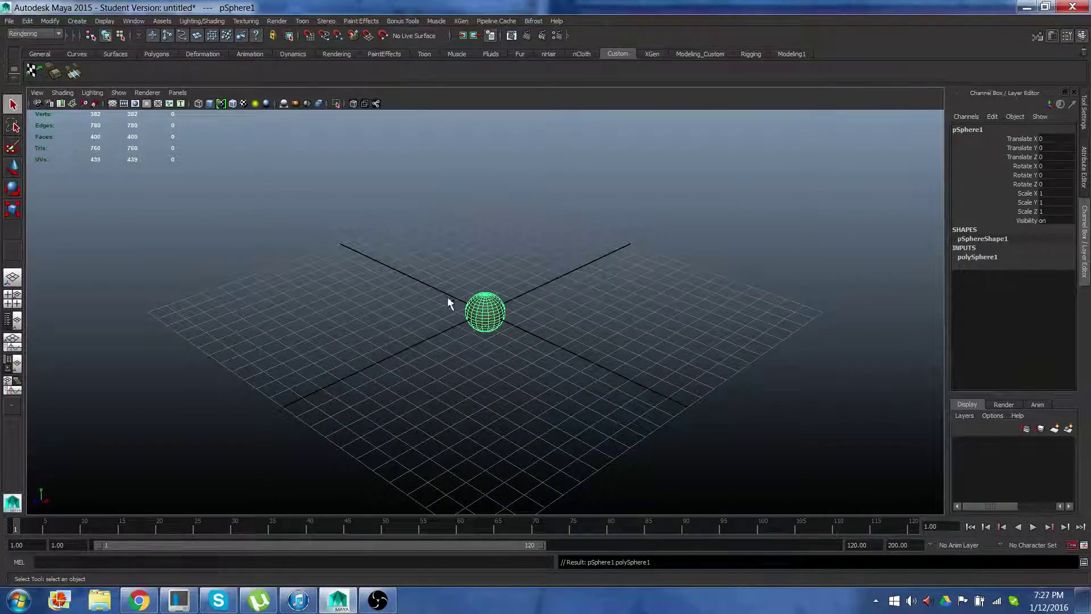
click(495, 311)
key(r)
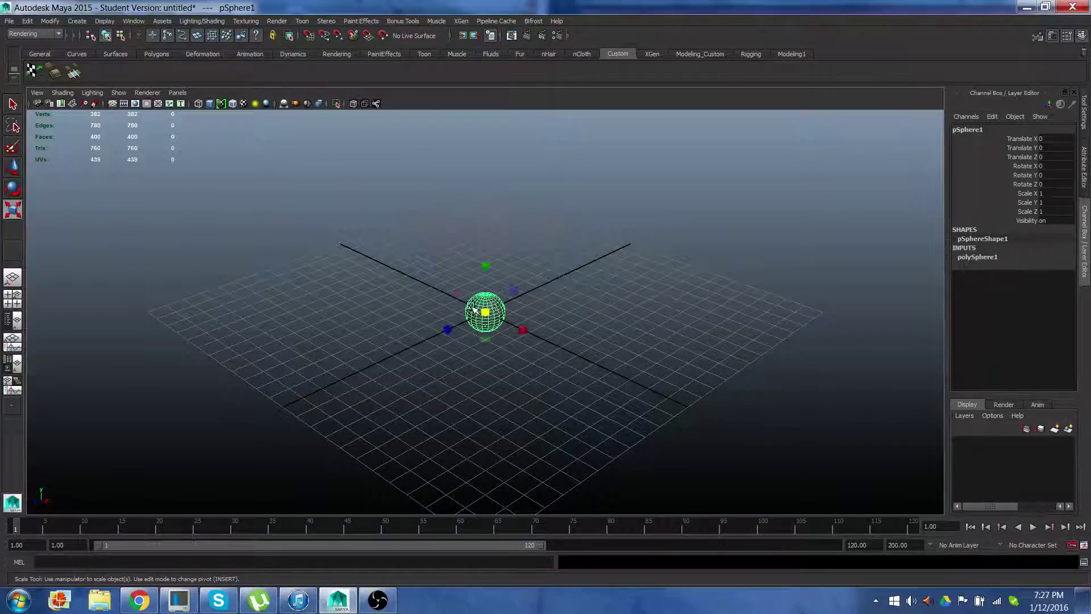
drag(482, 311, 726, 188)
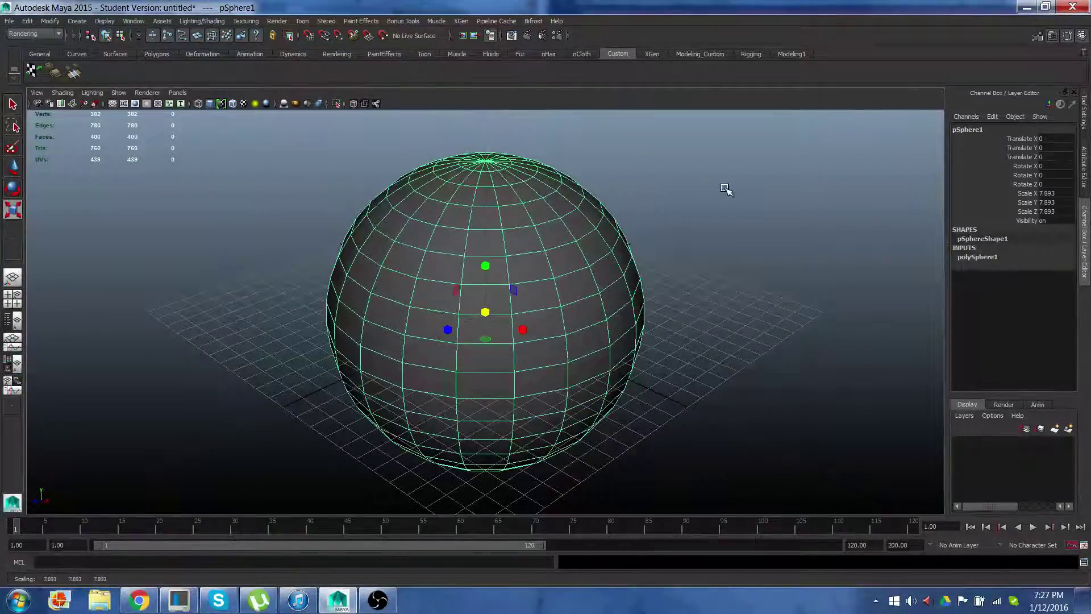
Set the sphere's Scale X, Y and Z to 5 in the Channel Box
click(1049, 193)
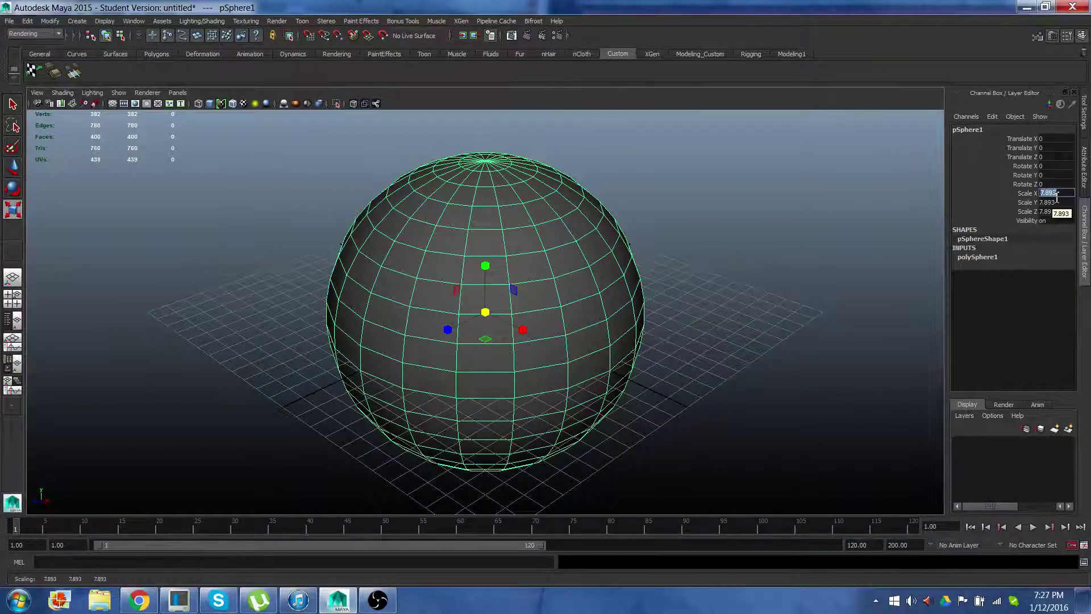
text(5)
key(Tab)
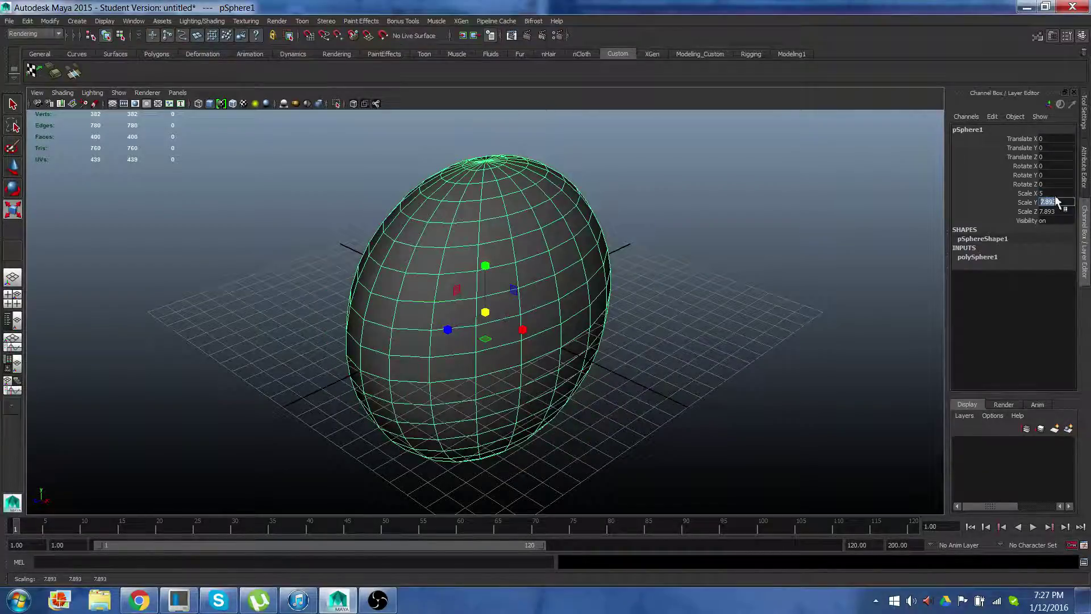
text(5)
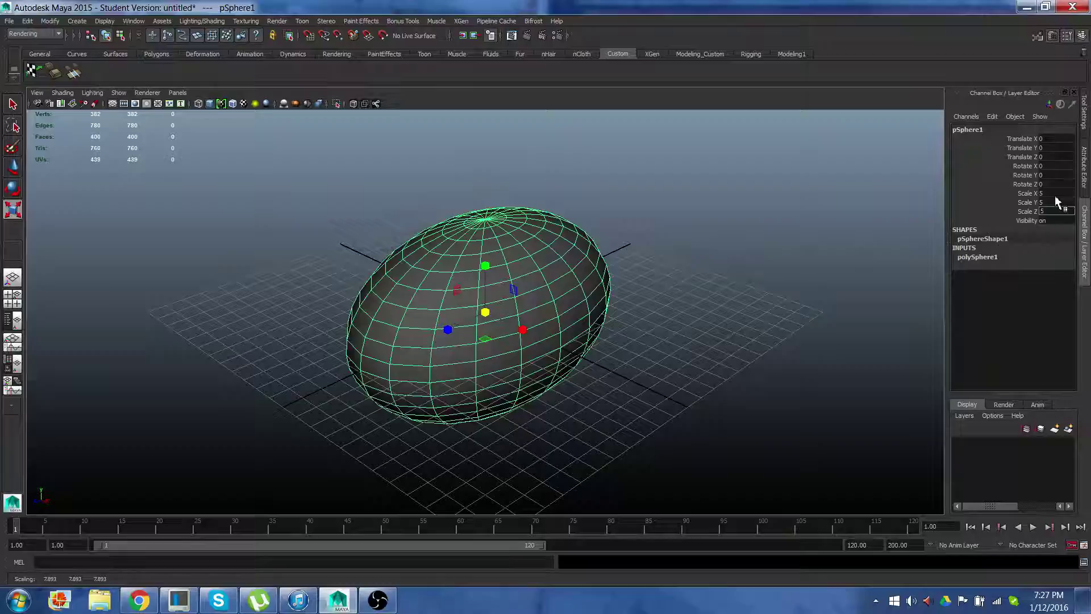
key(Return)
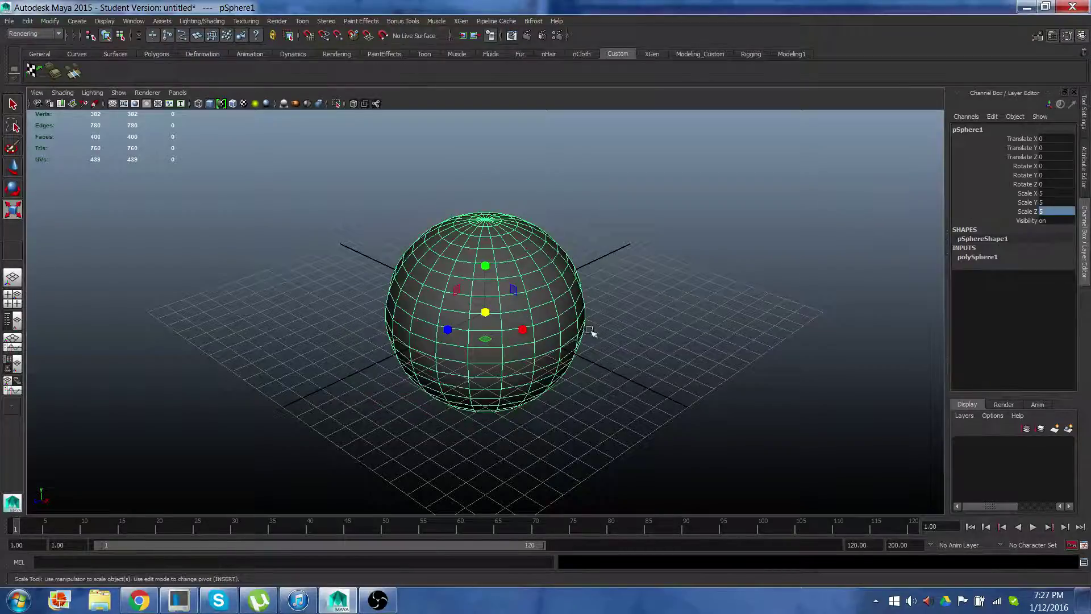
Select the sphere and switch to the Persp/Outliner layout
click(606, 254)
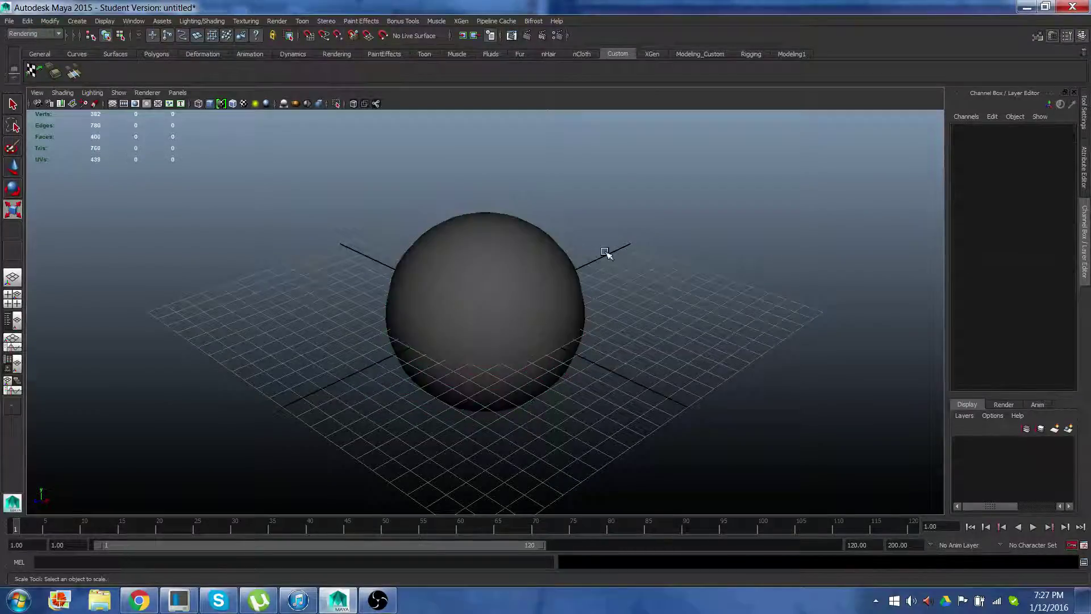
click(539, 284)
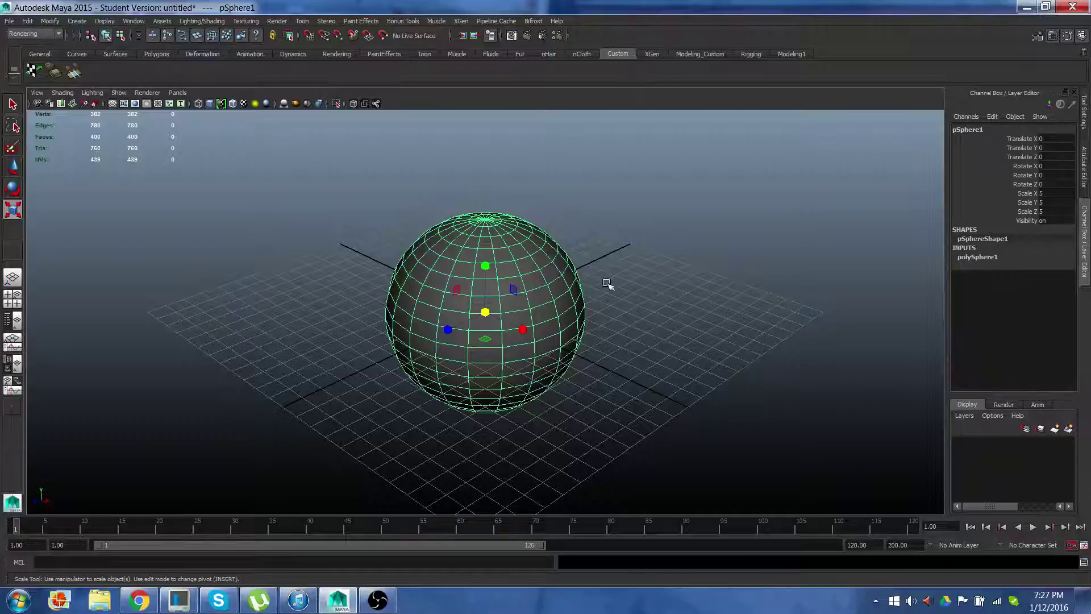
alt+drag(590, 328, 582, 319)
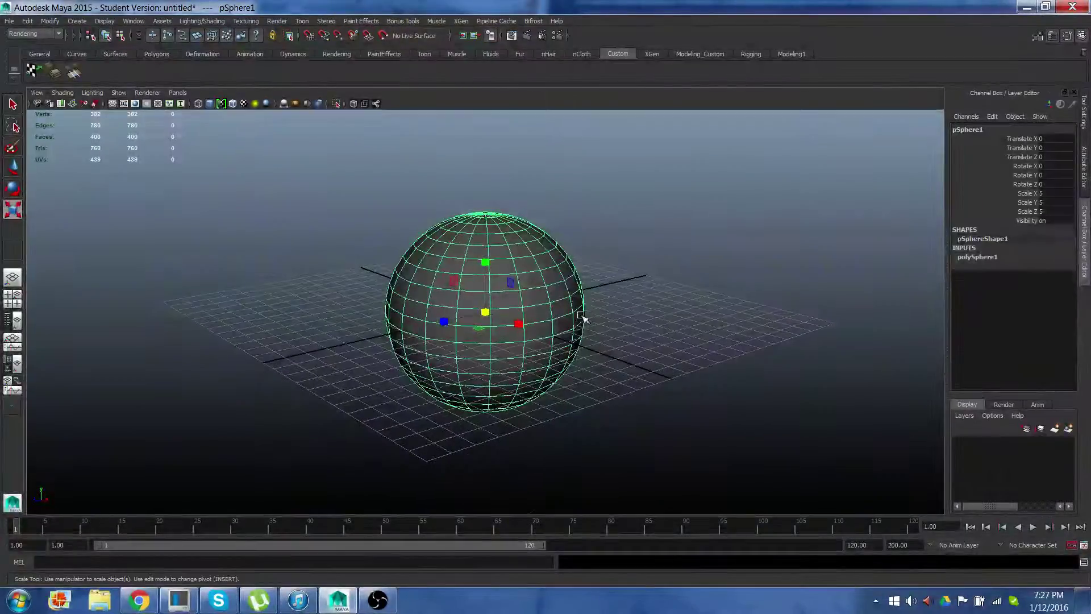
click(16, 327)
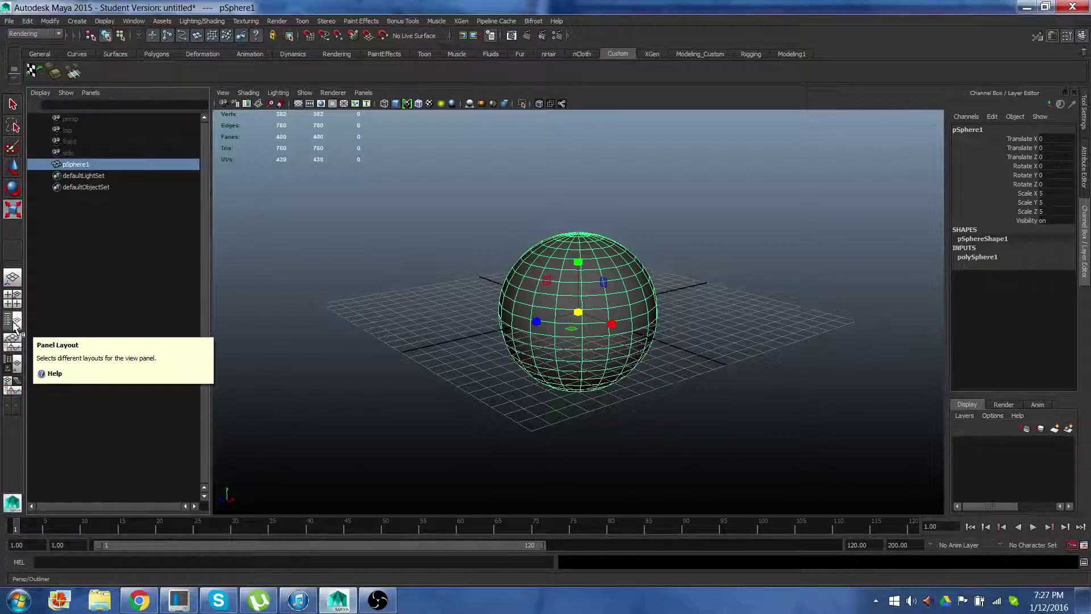
Rename pSphere1 to mesh_Sun in the Outliner
double_click(78, 166)
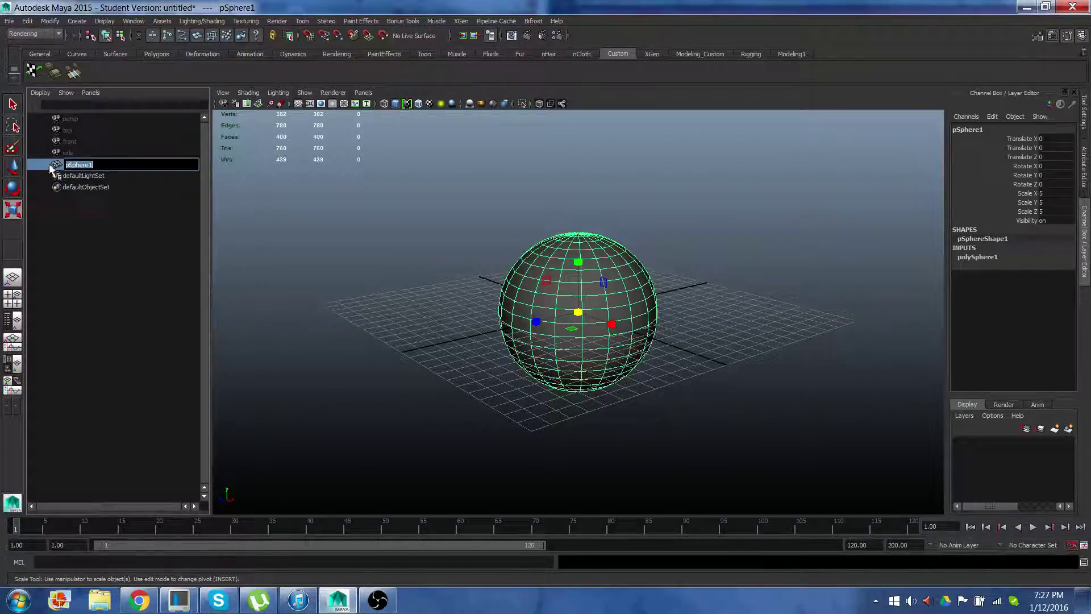
click(53, 161)
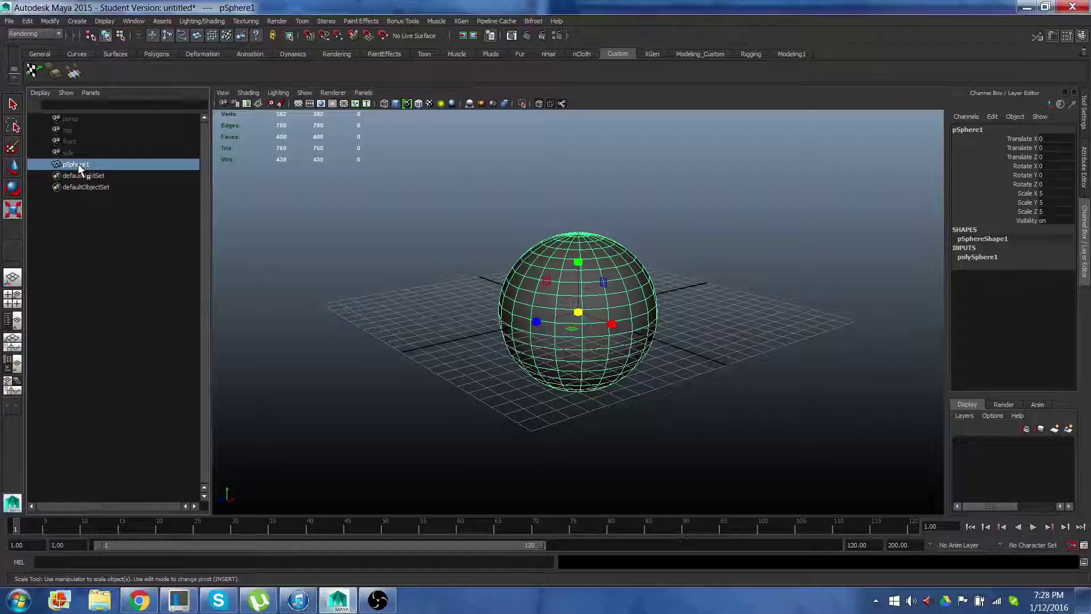
double_click(79, 166)
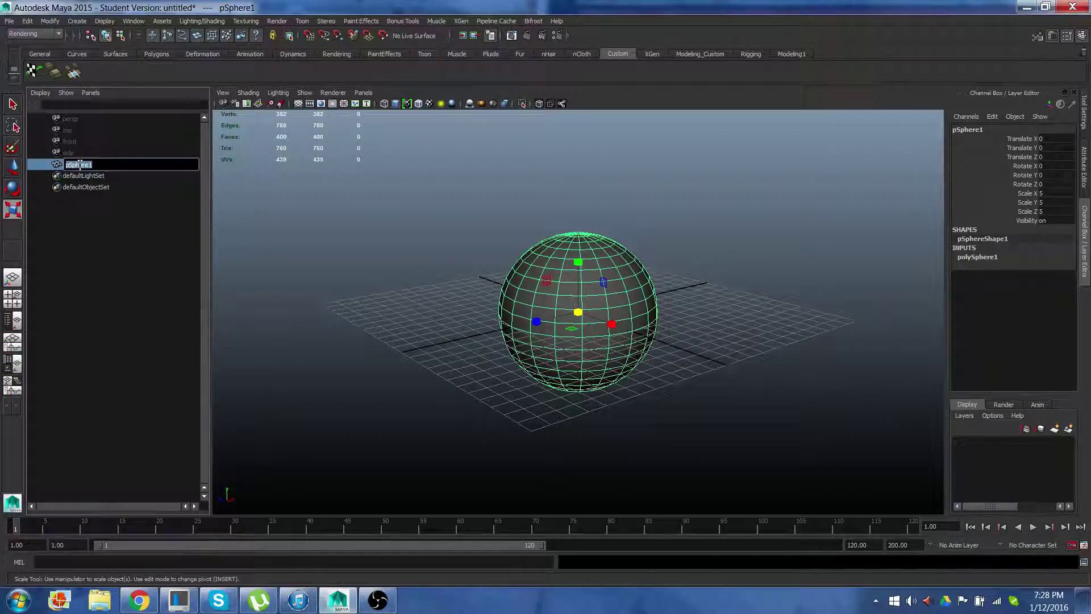
text(mesh)
key(BackSpace)
key(BackSpace)
key(BackSpace)
text(_Su)
key(Return)
click(93, 176)
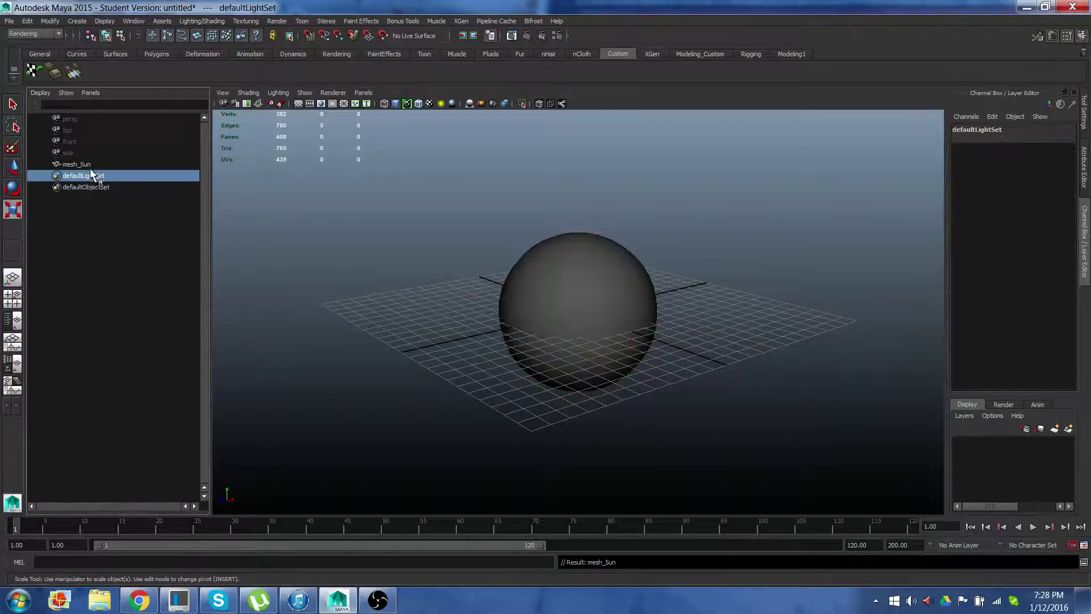
Select mesh_Sun and orbit the view to see the sphere from above
click(89, 167)
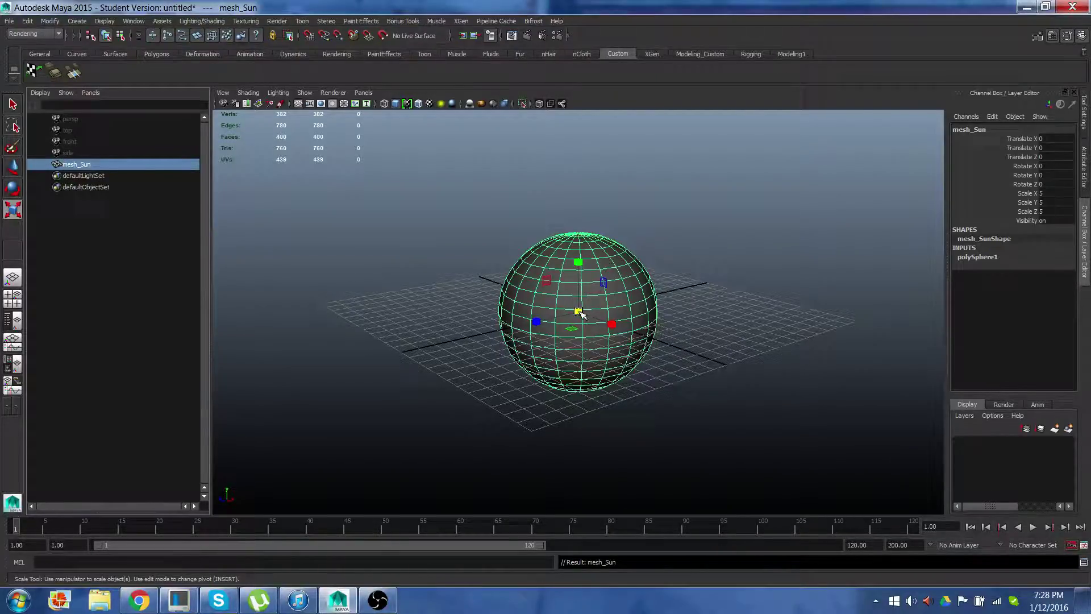
alt+drag(714, 321, 753, 354)
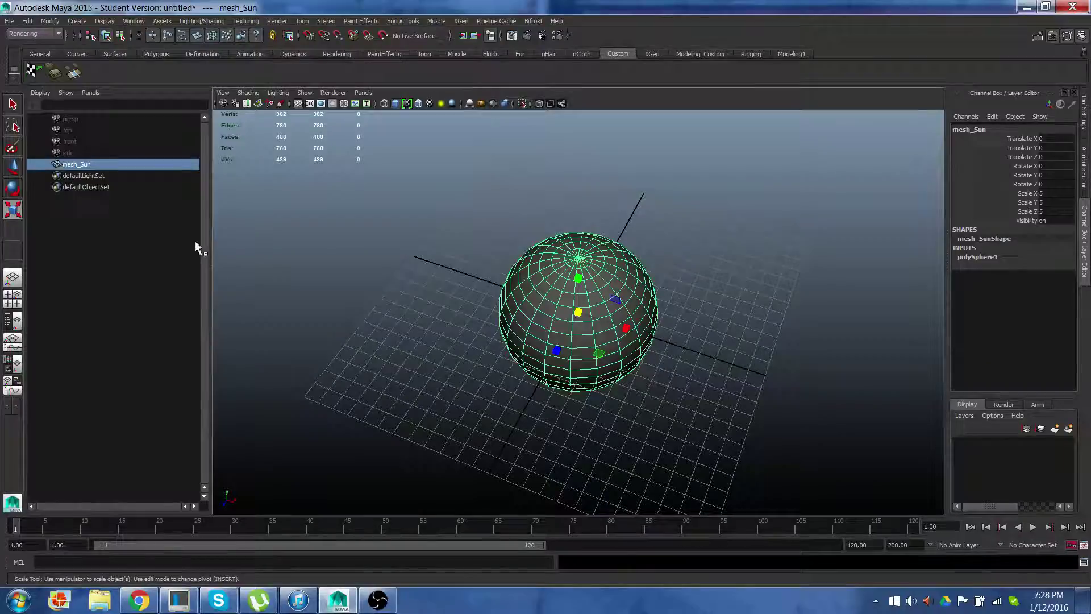
key(e)
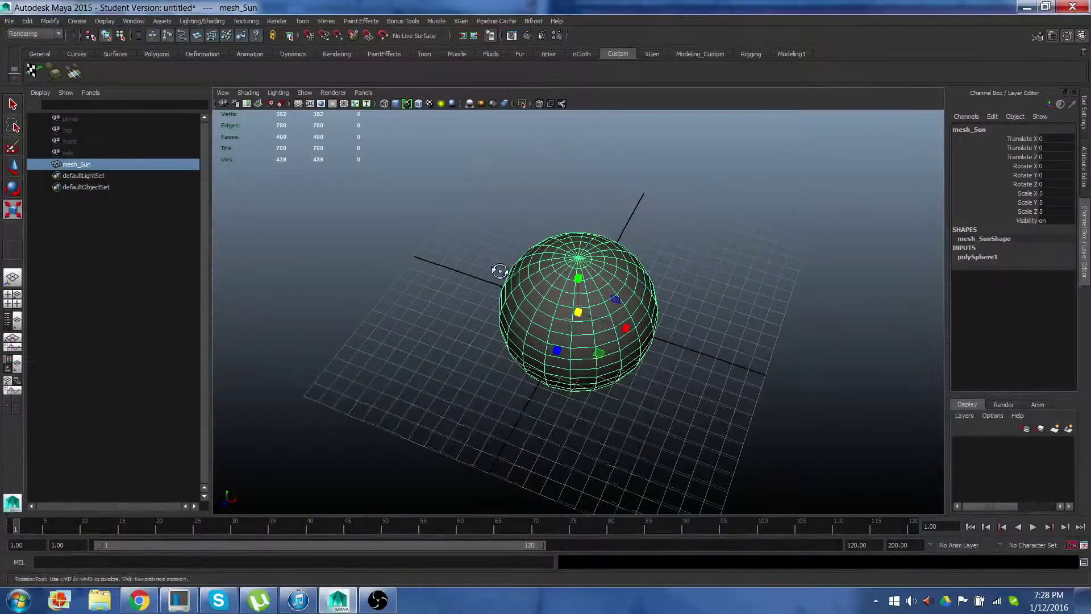
alt+drag(499, 272, 494, 256)
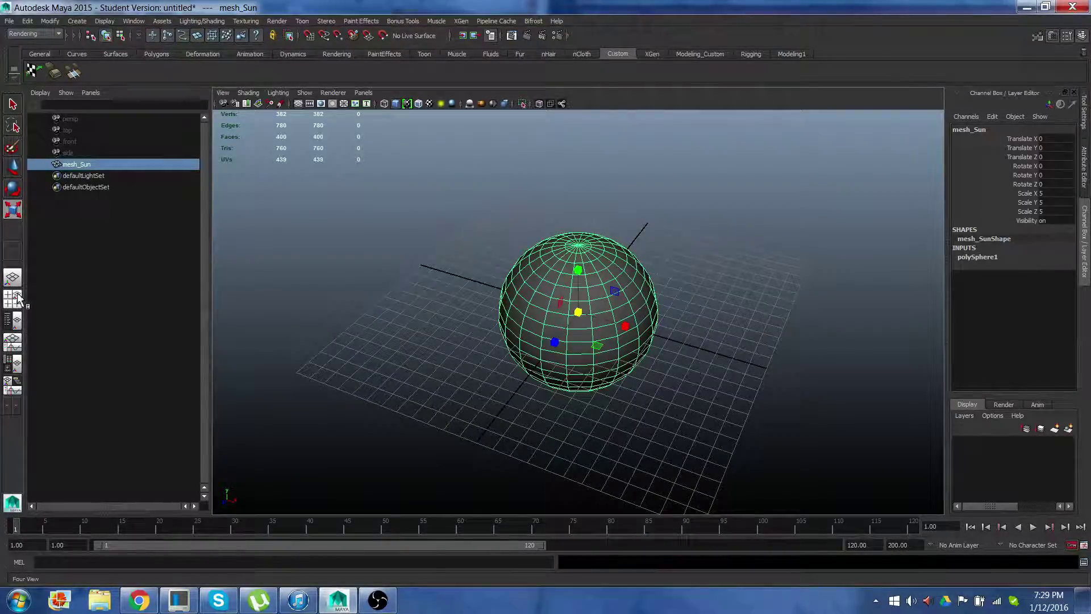
Switch to Four View and maximize the top view, zoomed out and panned around the Sun
click(15, 297)
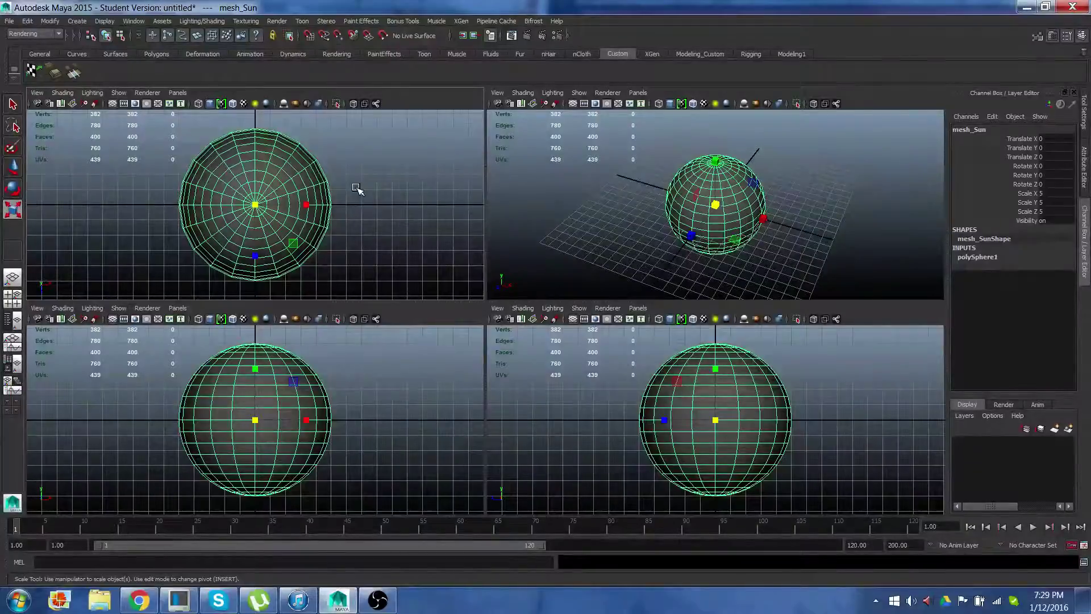
click(369, 197)
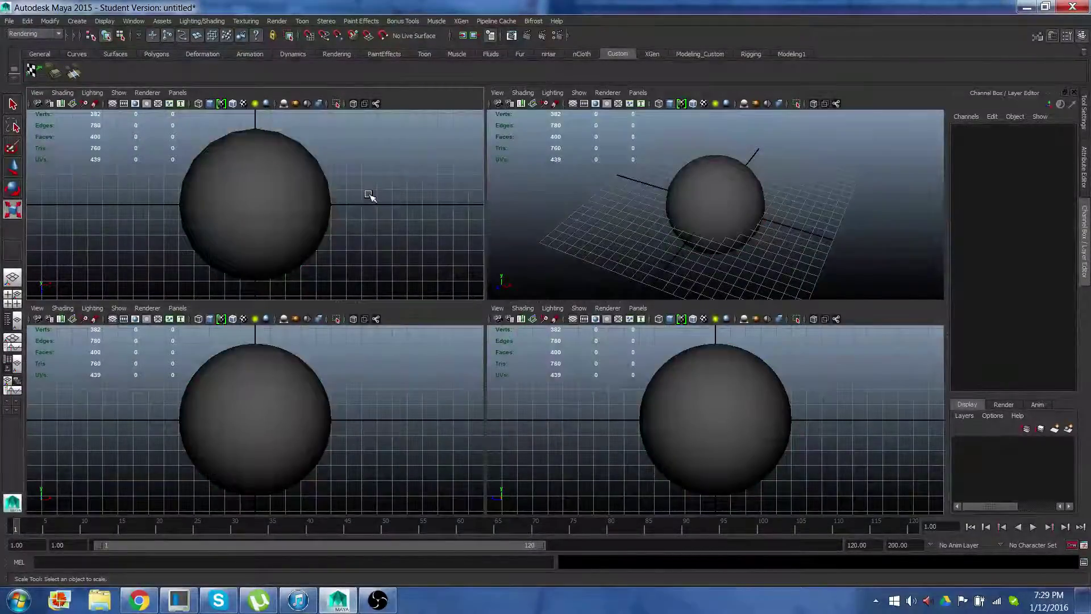
key(space)
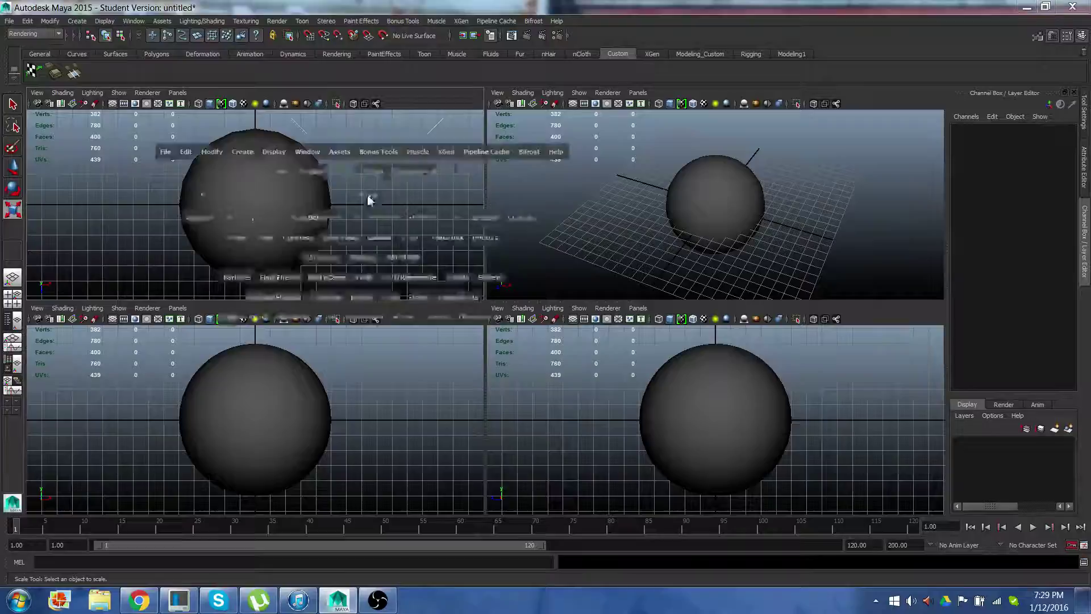
key(space)
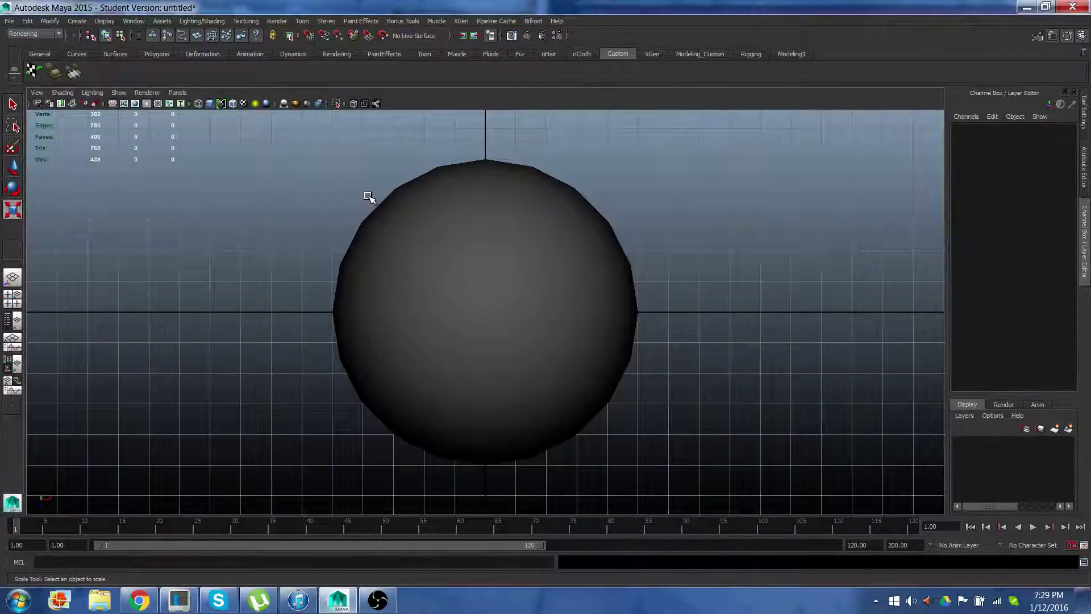
scroll(589, 264, down, 3)
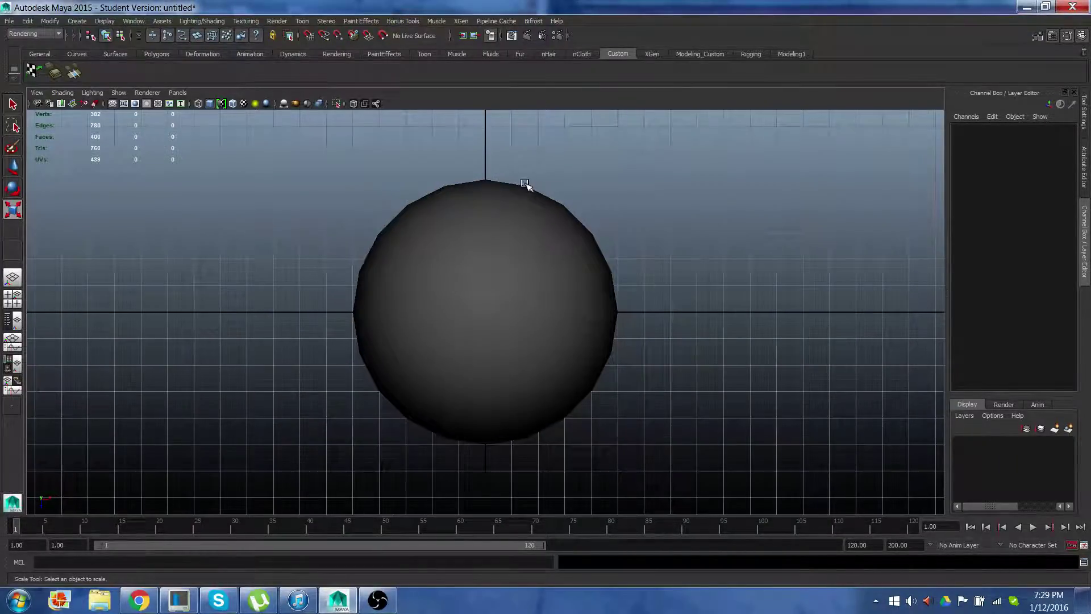
scroll(522, 203, down, 1)
alt+middle_drag(614, 283, 550, 283)
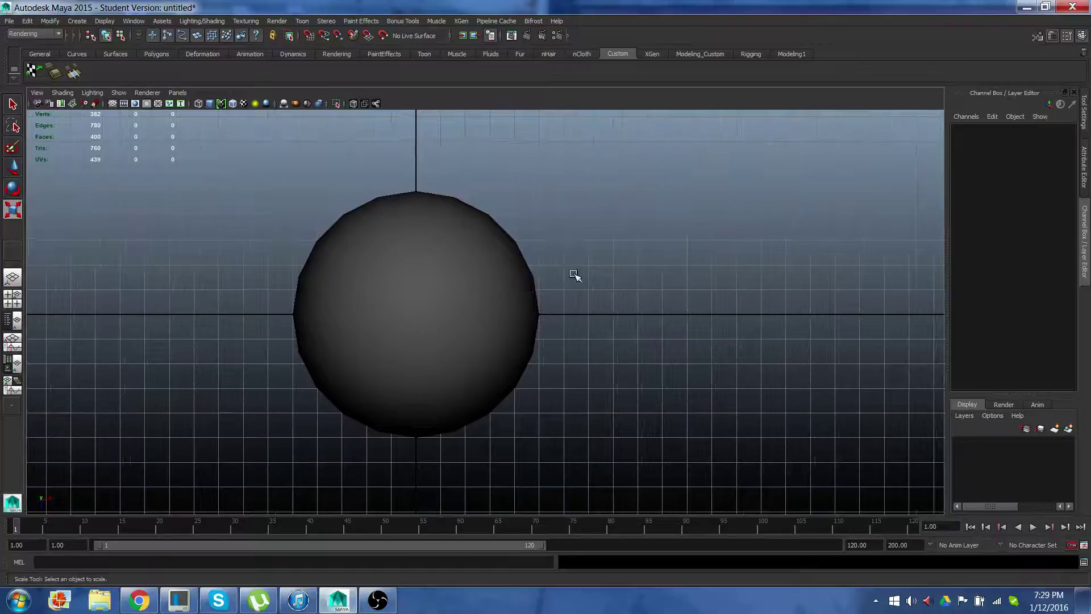
Create a new polygon sphere from Polygon Primitives
click(79, 21)
mouse_move(114, 49)
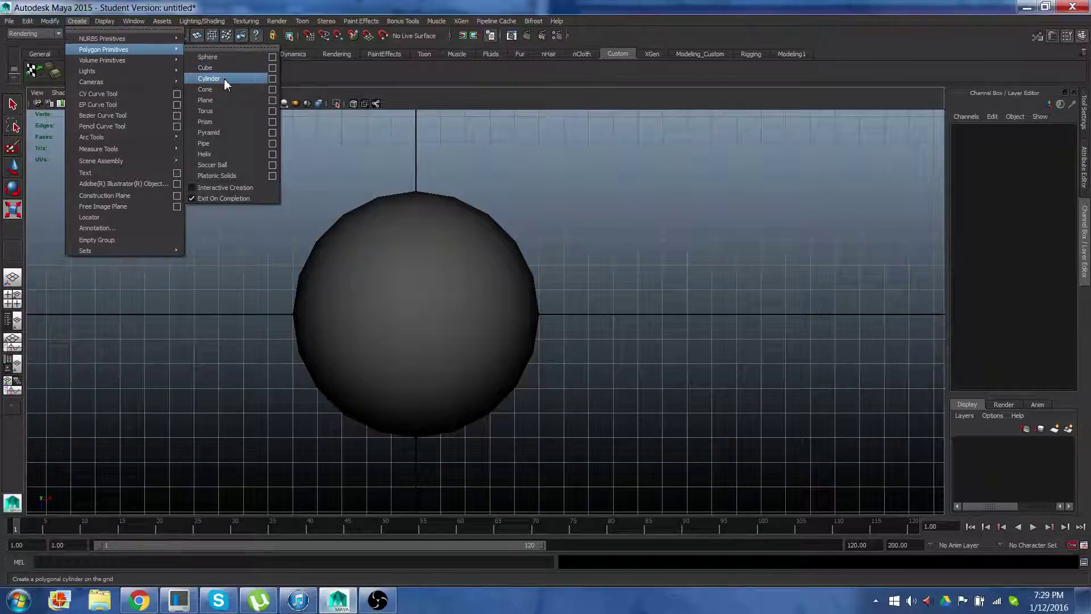
click(213, 57)
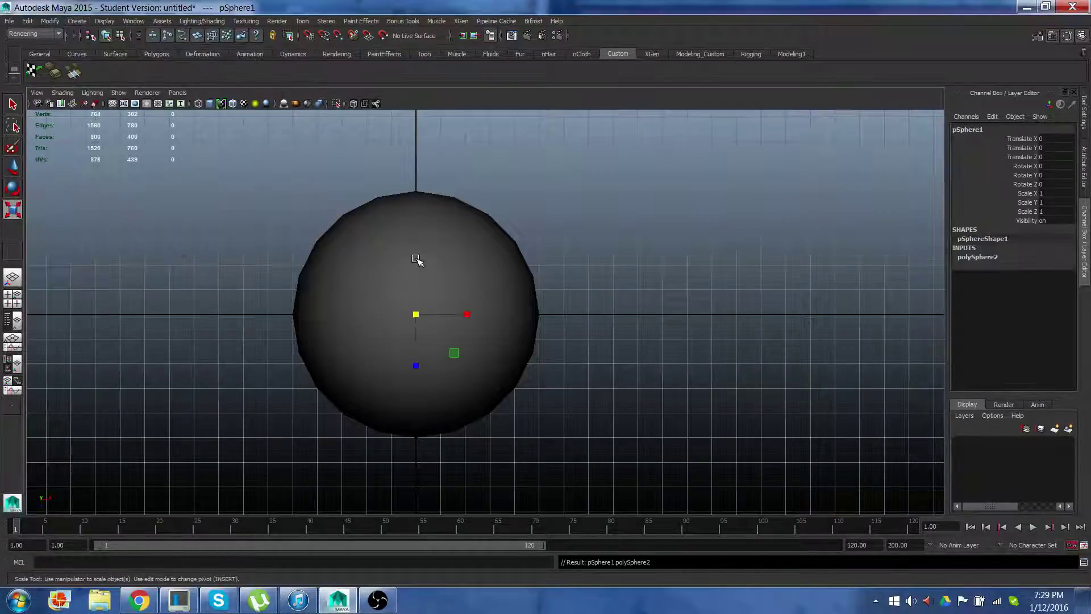
Move the new sphere to X 7 with grid snap and scale it down to 0.441
key(w)
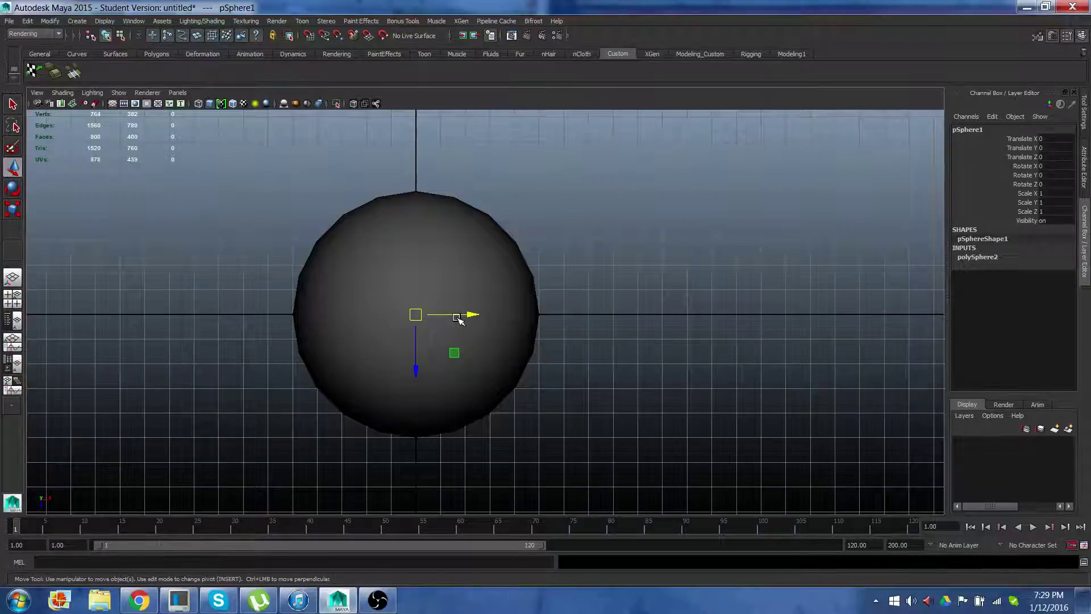
drag(470, 317, 635, 322)
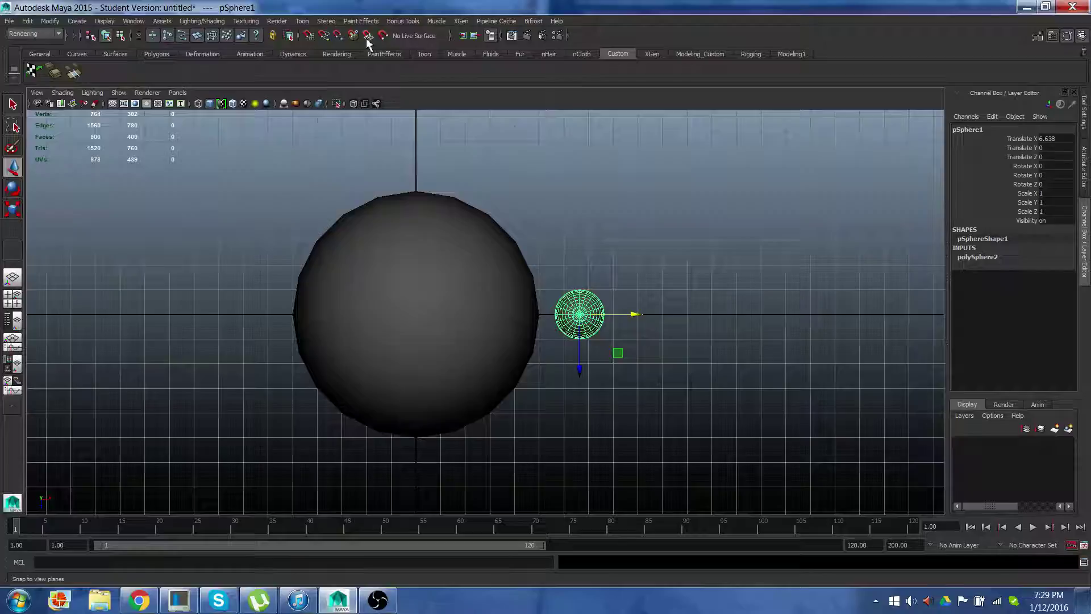
click(315, 39)
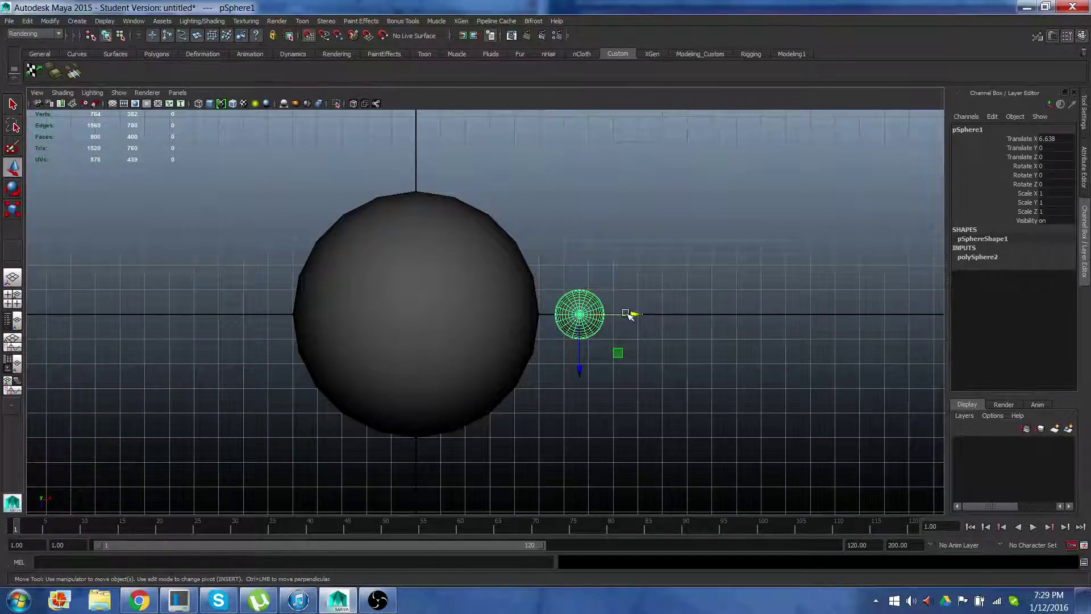
drag(641, 312, 574, 326)
key(r)
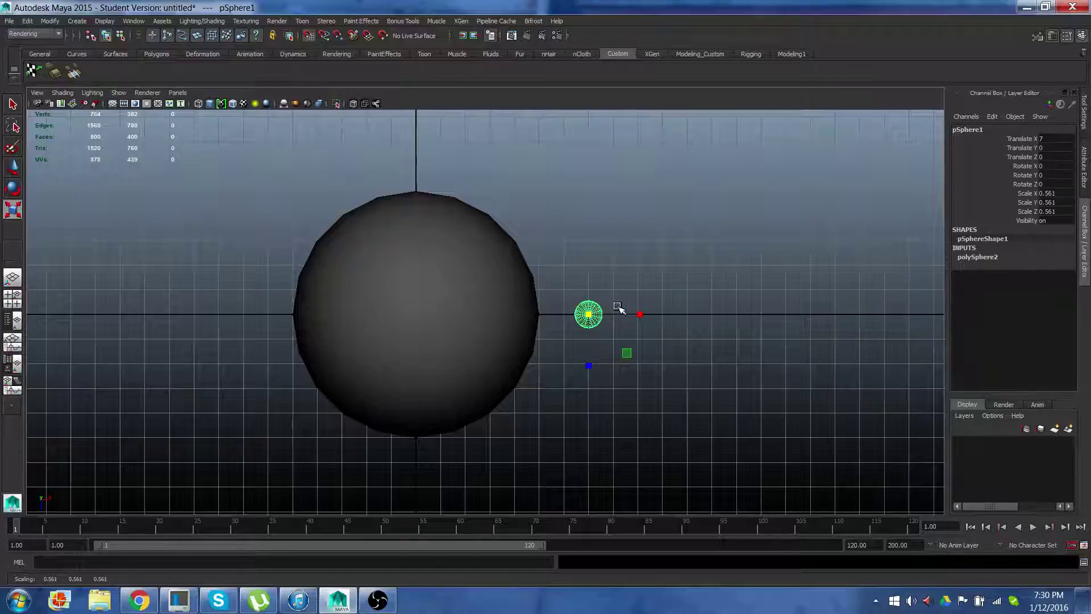
drag(590, 314, 584, 315)
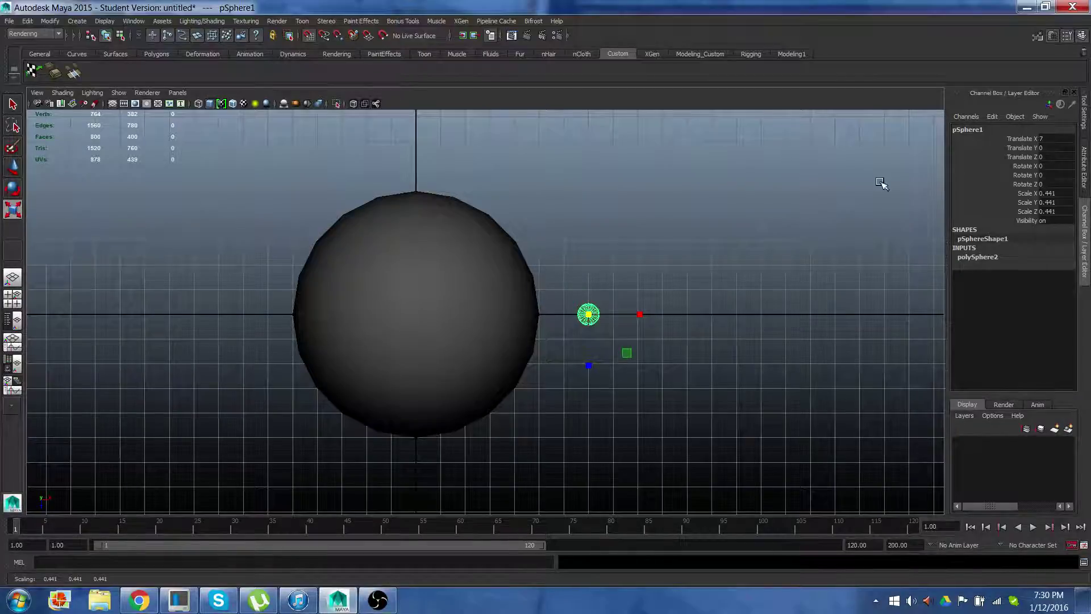
Rename the small sphere Mesh_Mercury in the Channel Box
click(977, 131)
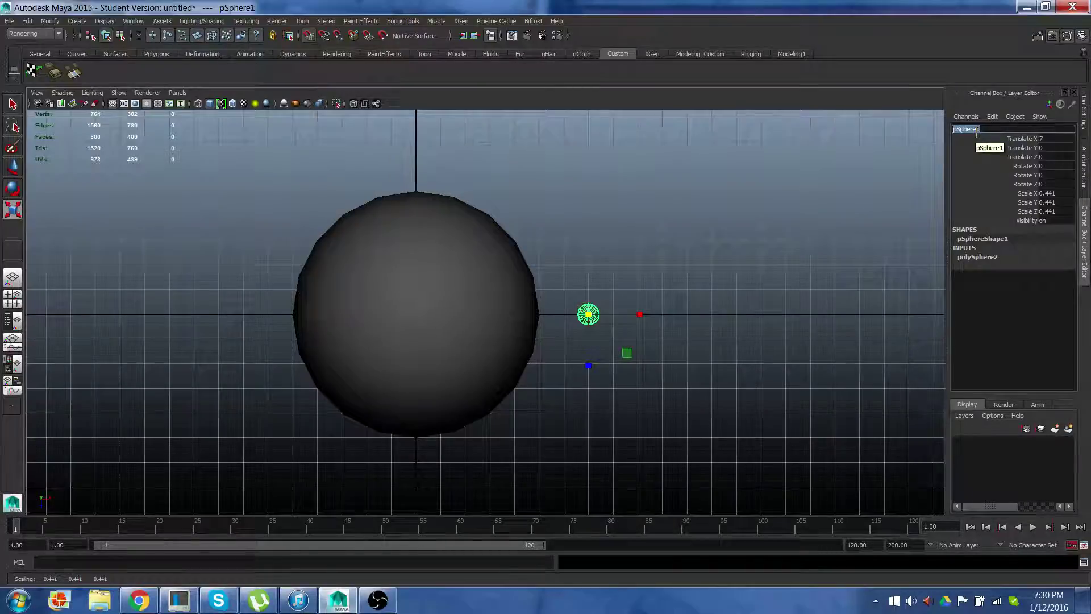
text(Mesh Mercury)
key(Return)
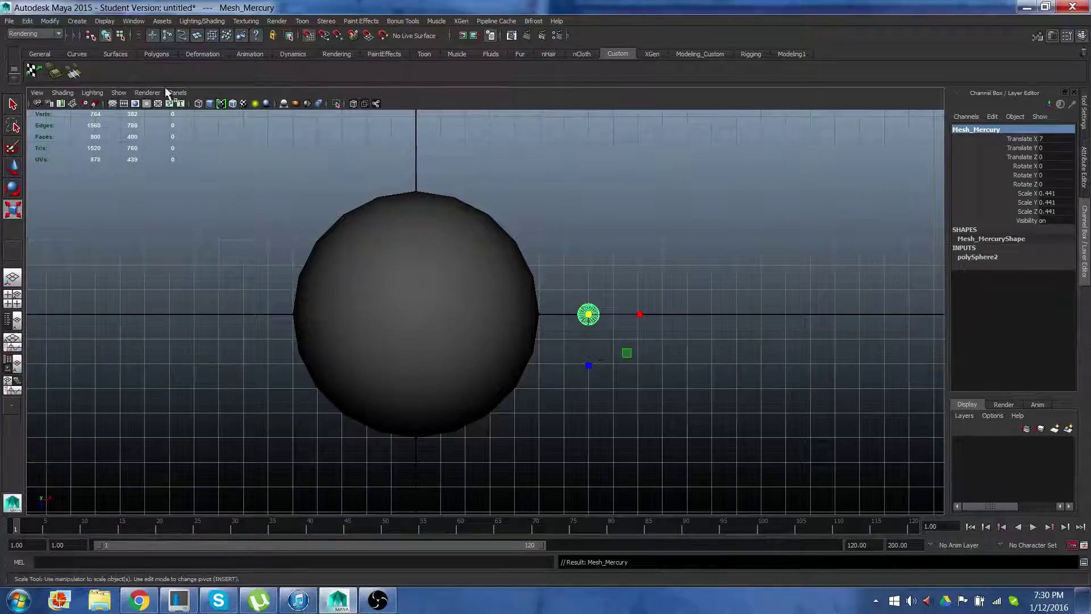
click(585, 285)
click(589, 315)
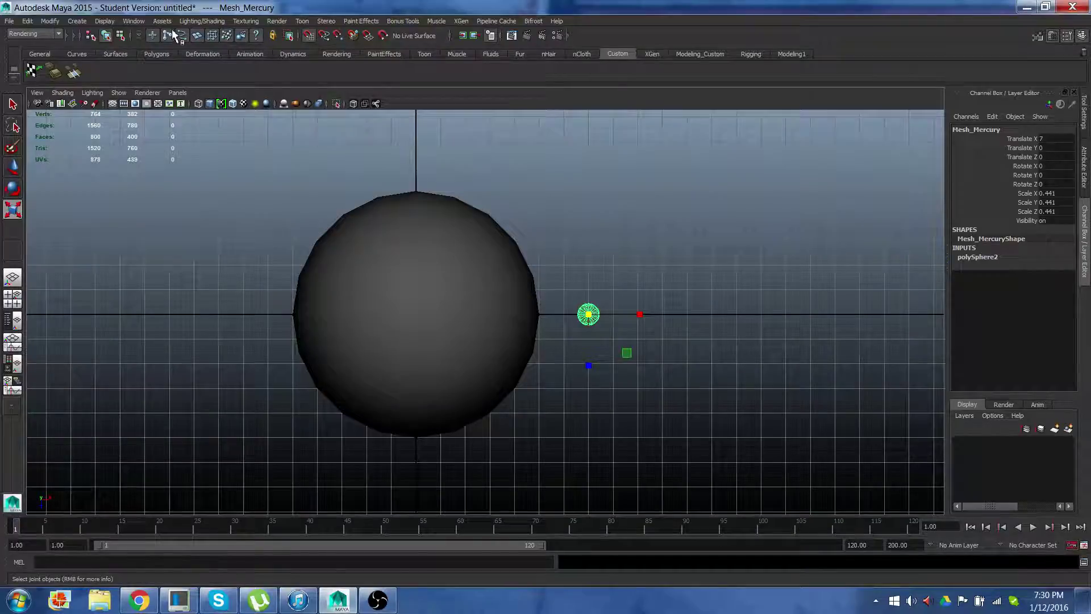
click(88, 21)
Create a third sphere, move it to X 10 and scale it to 0.601
mouse_move(92, 50)
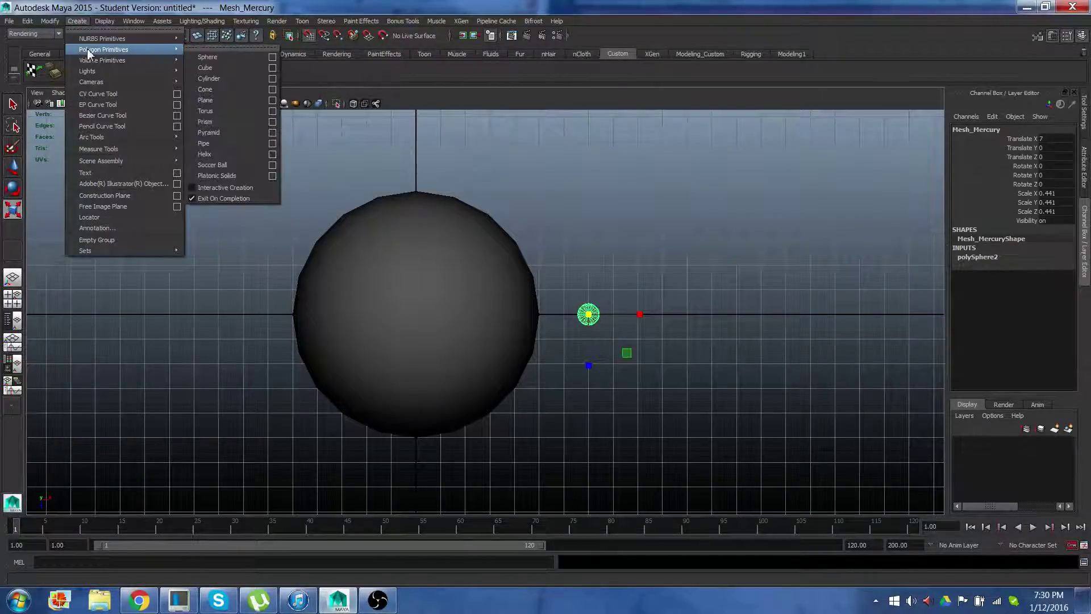
click(206, 57)
key(w)
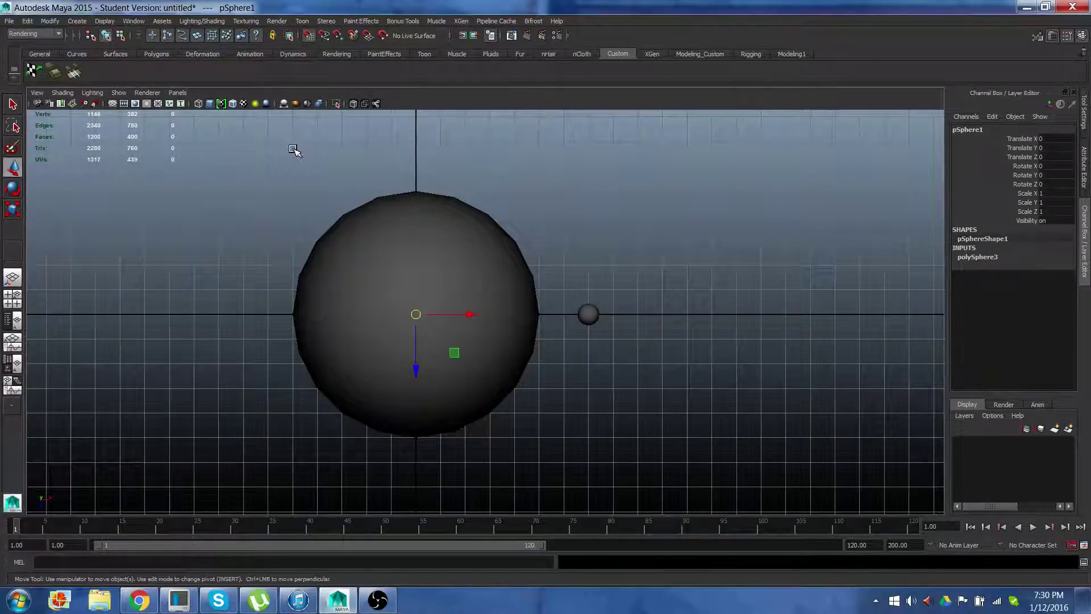
drag(473, 317, 666, 326)
key(r)
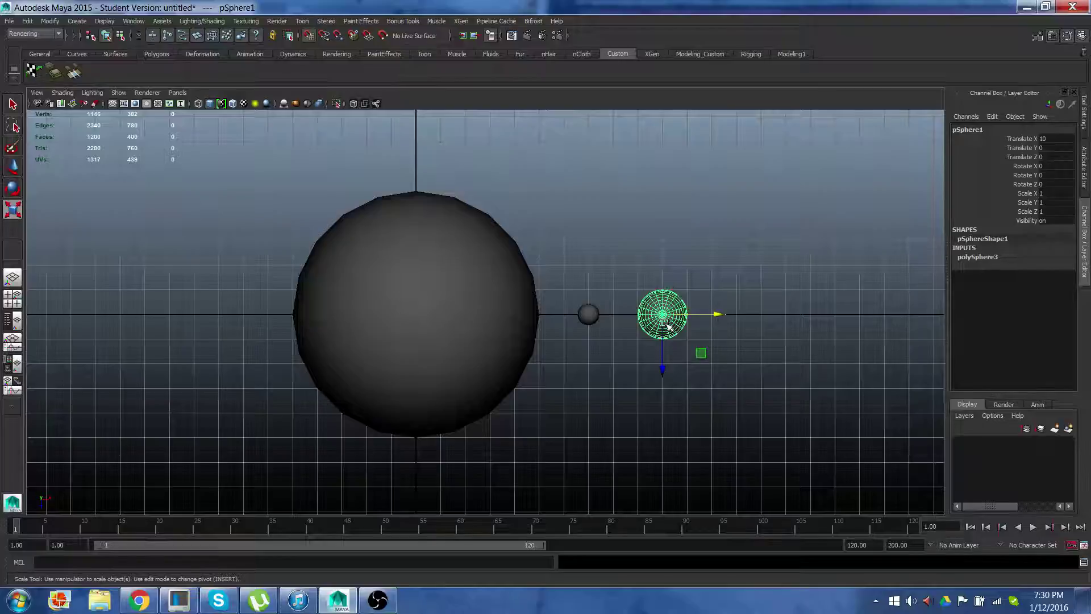
drag(663, 316, 652, 319)
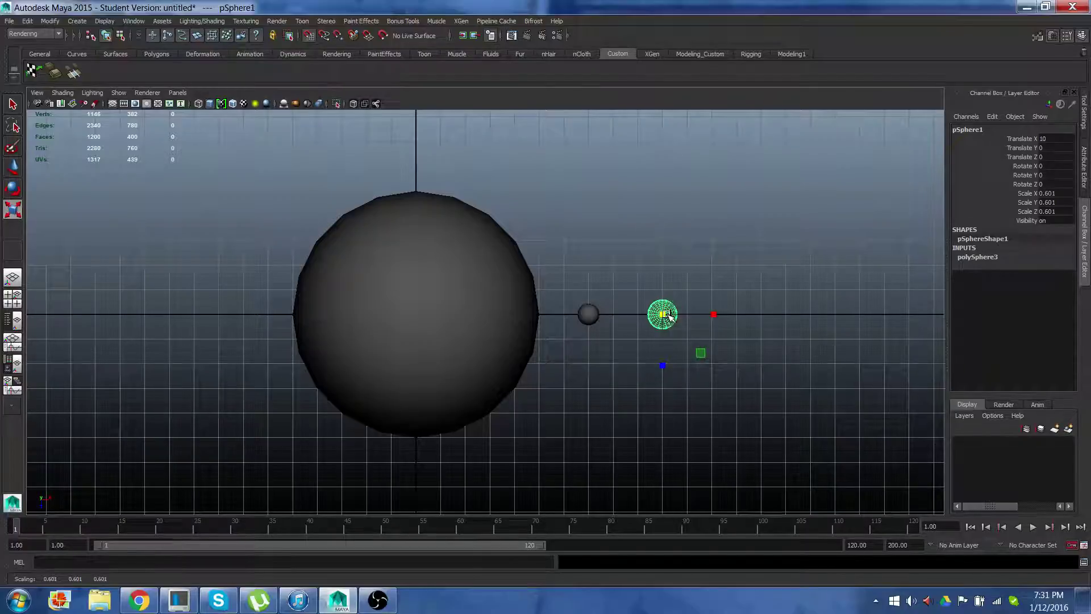
Name the third sphere Mesh_Venus in the Channel Box
double_click(966, 131)
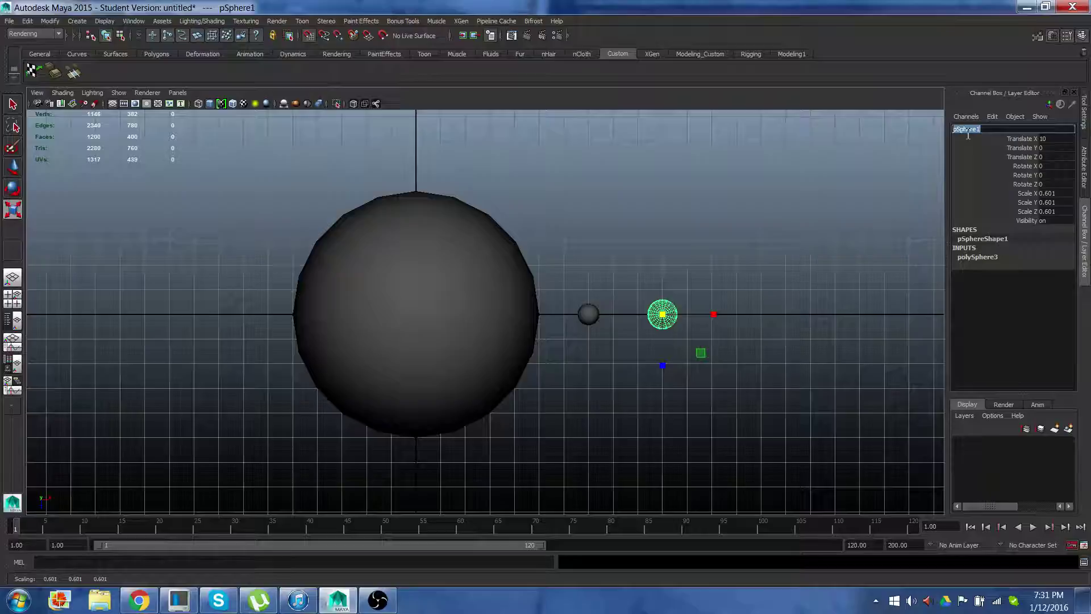
text(me)
text(M)
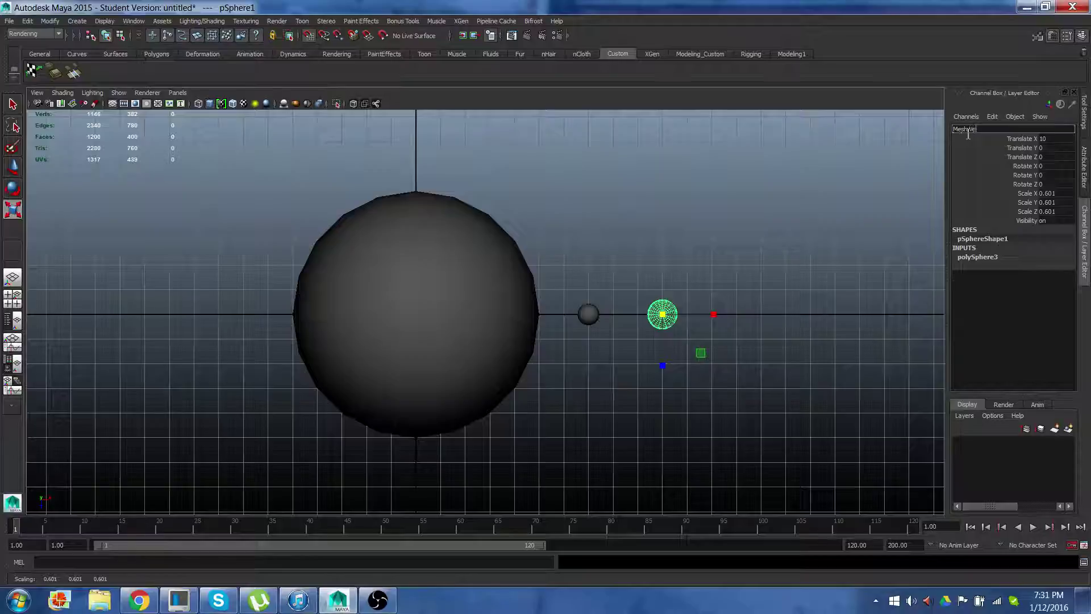
text(esh_Venus)
key(Return)
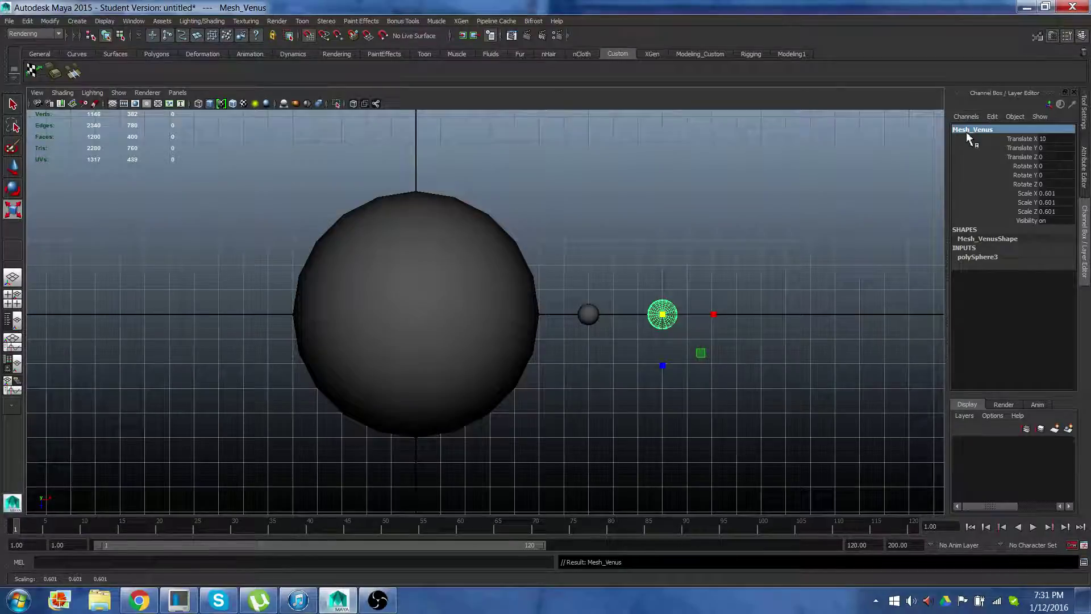
Rename mesh_Sun to Mesh_Sun in the Outliner, then return to a maximized top view
click(15, 324)
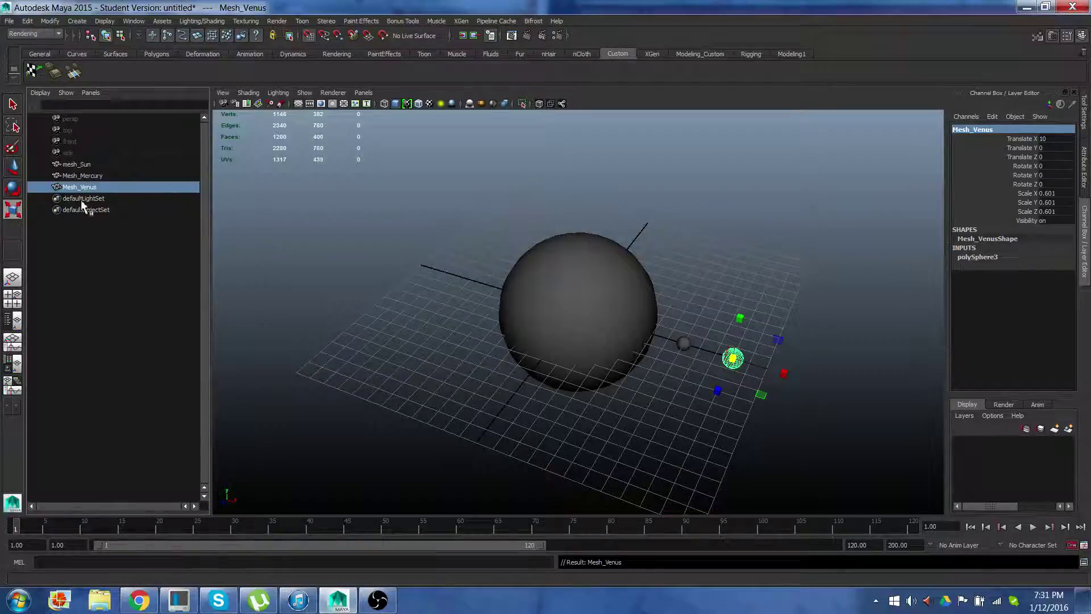
click(71, 166)
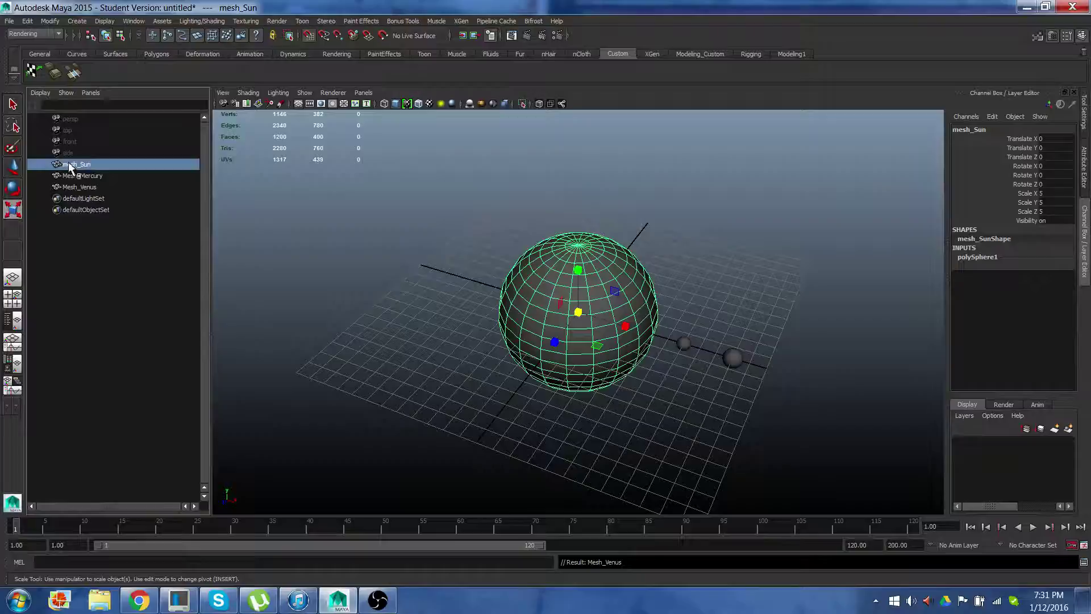
double_click(71, 165)
click(72, 165)
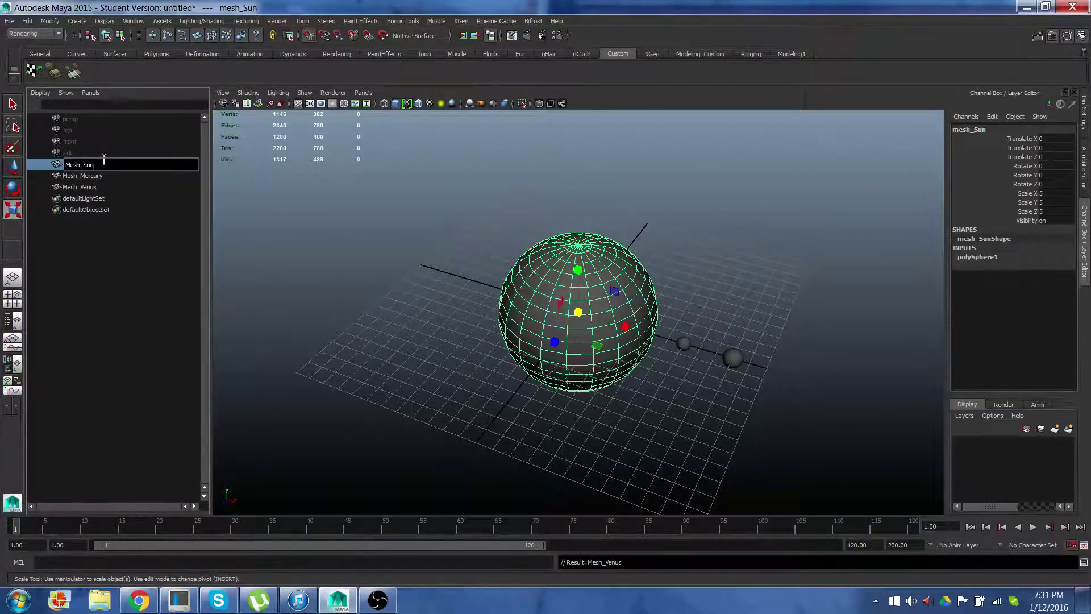
click(88, 187)
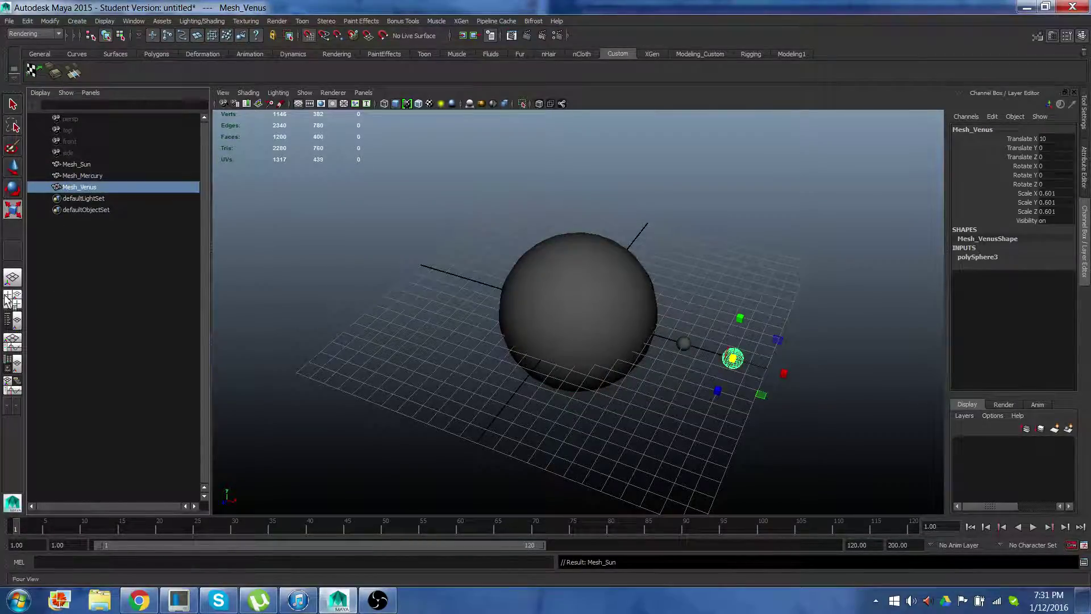
click(8, 298)
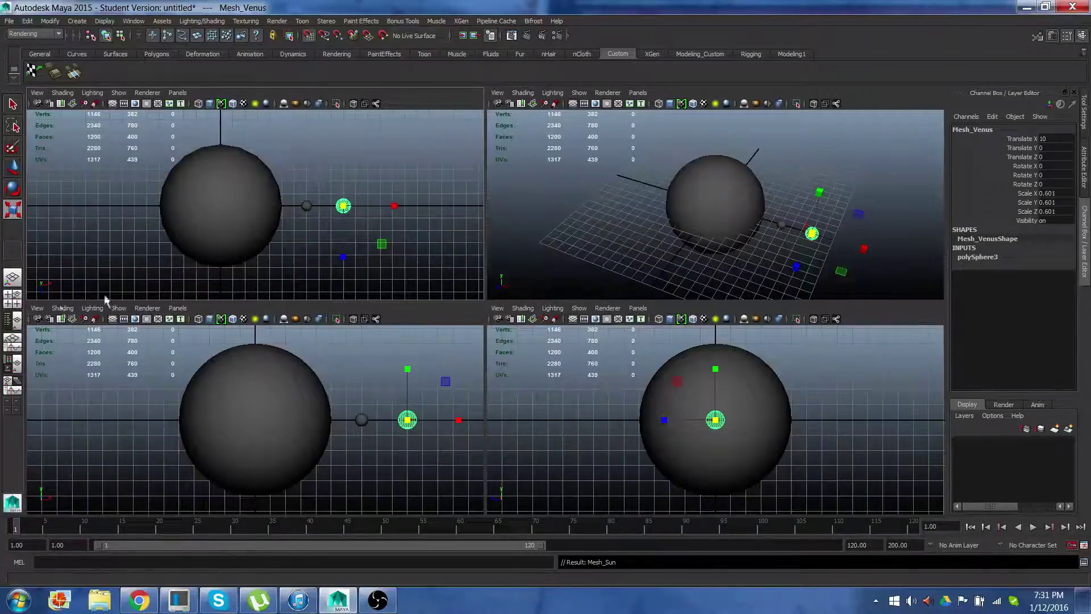
key(space)
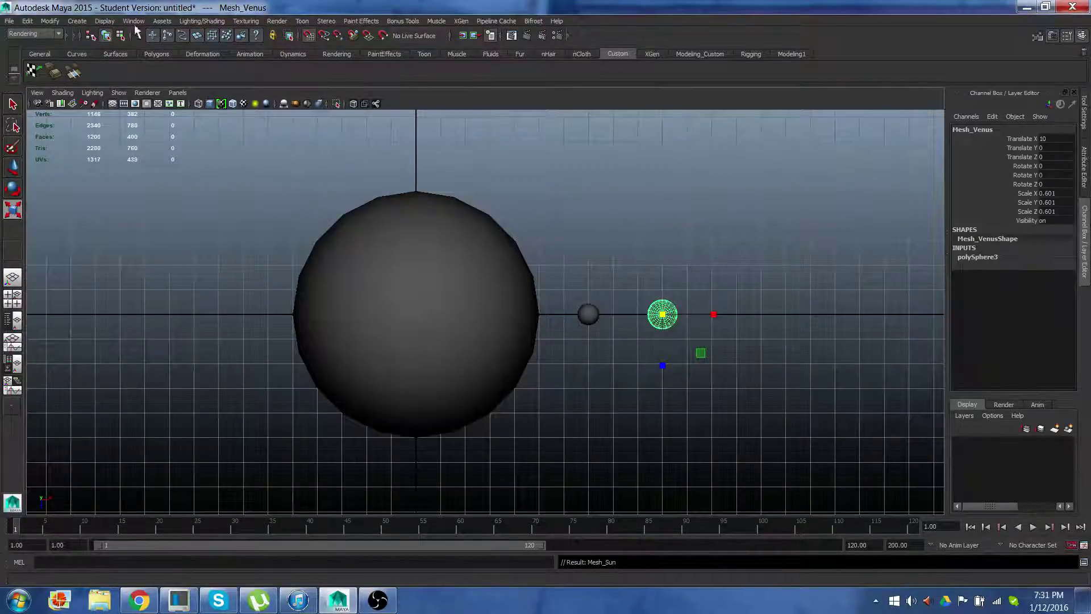
Create another polygon sphere and move it along X to 14
click(85, 22)
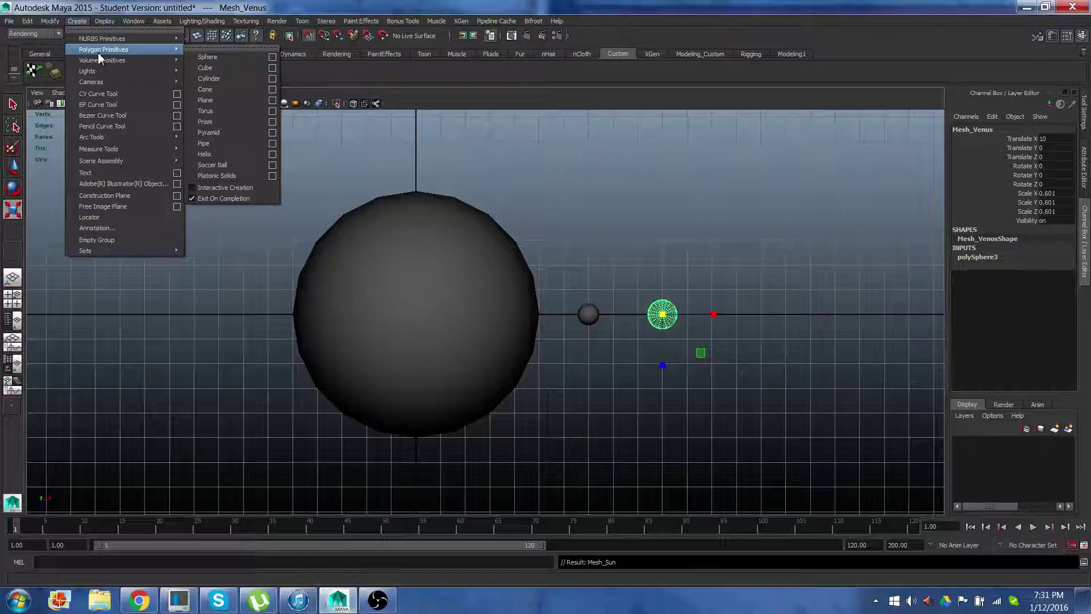
click(228, 58)
key(w)
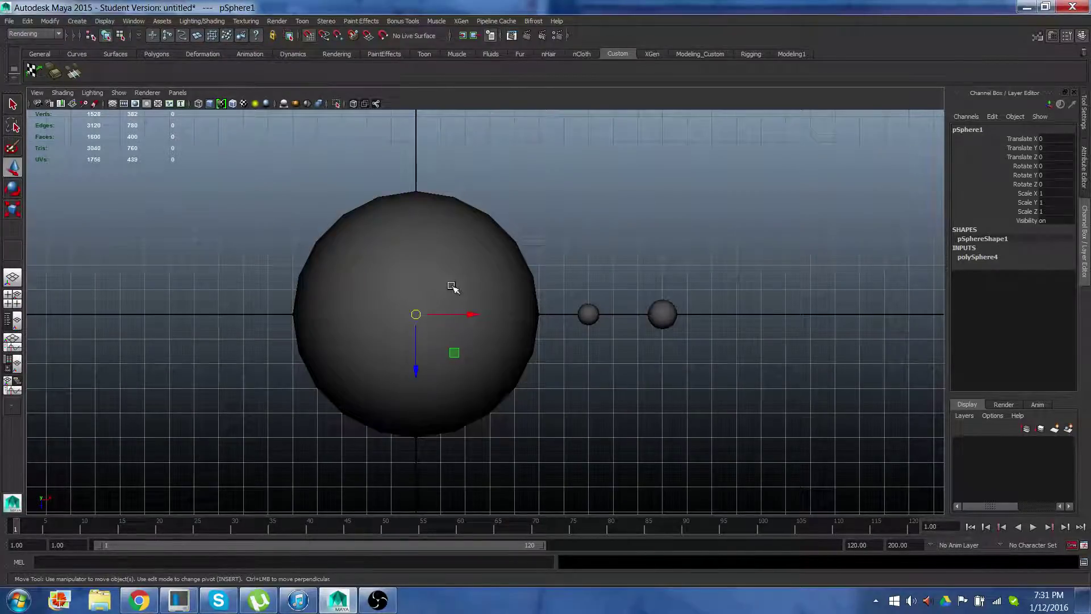
drag(474, 317, 764, 331)
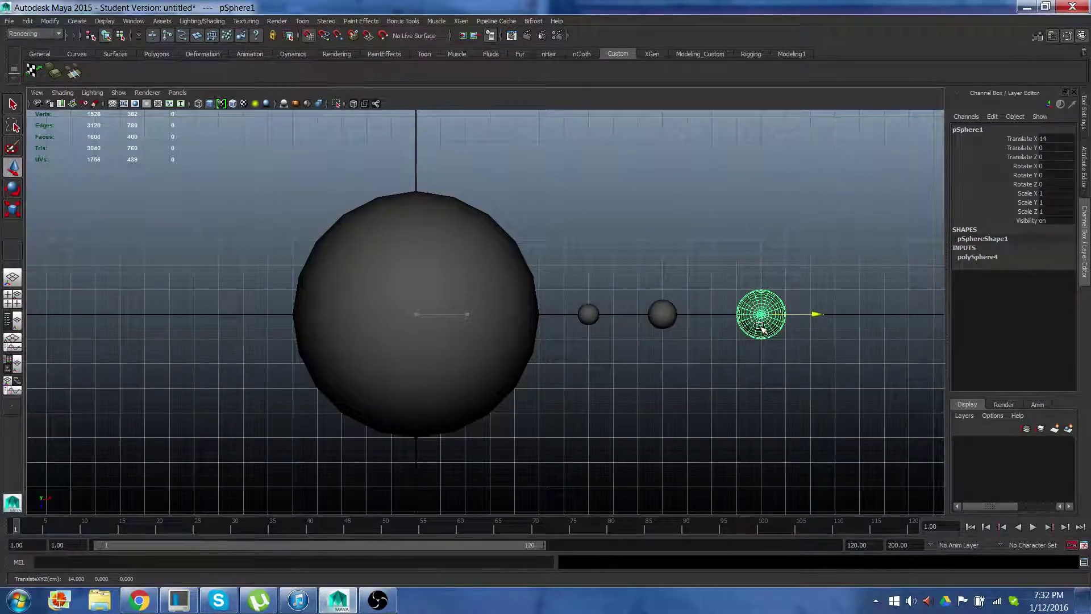
drag(761, 330, 762, 329)
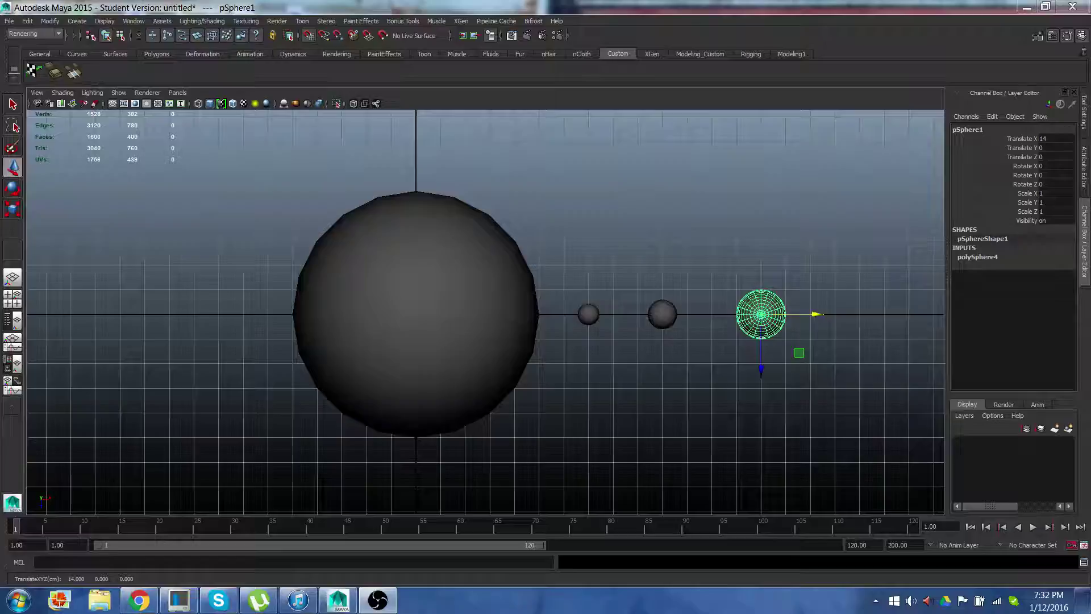
Rename the new sphere Mesh_Earth in the Channel Box
double_click(979, 130)
text(Mesh)
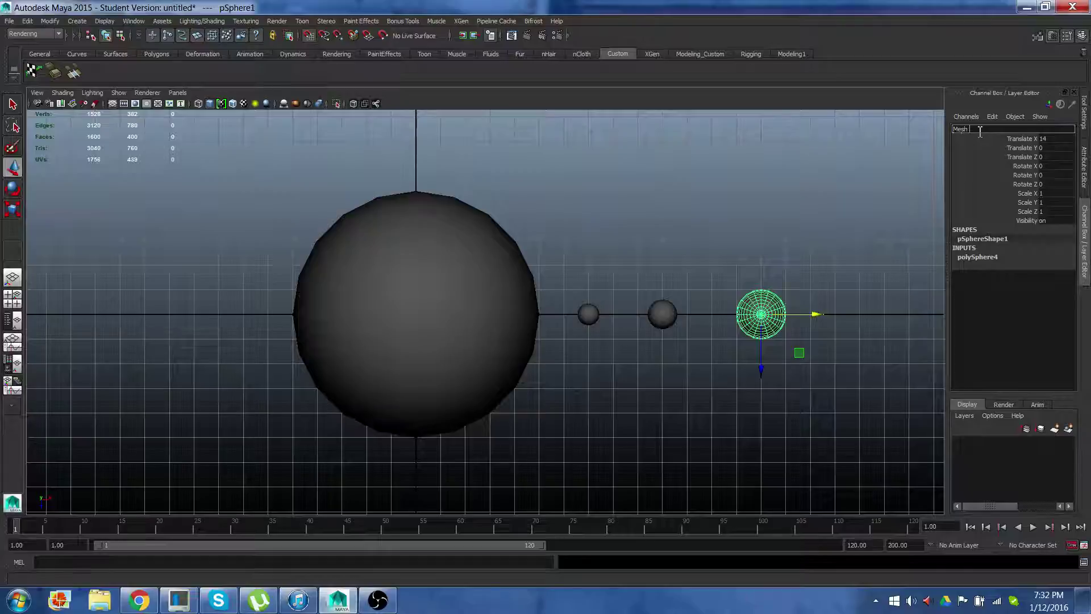
text( Earth)
key(Return)
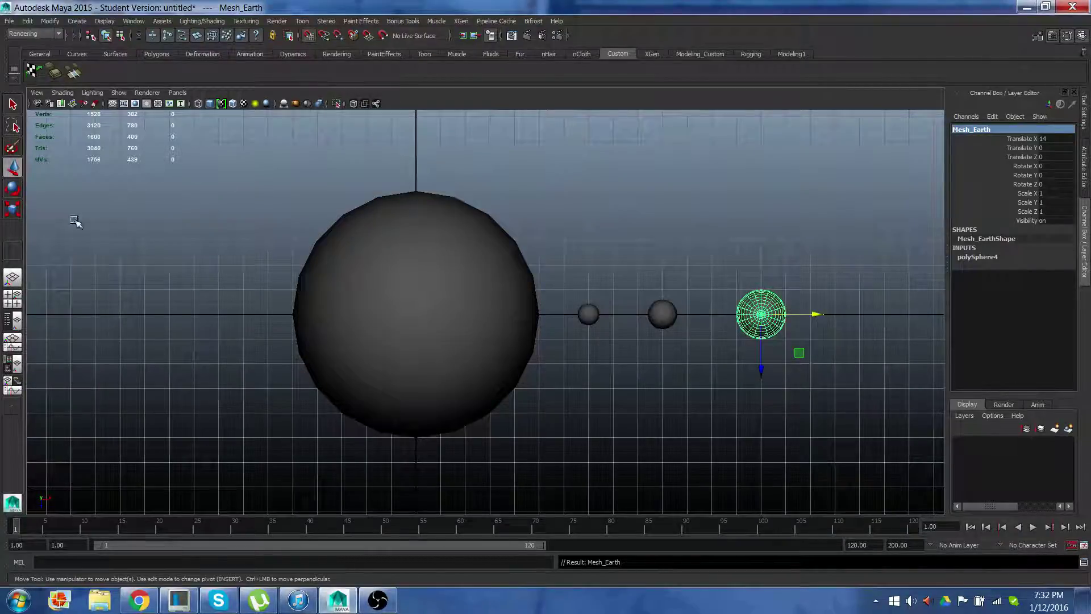
Create a polygon sphere, move it to X 16 and scale it down to 0.188
click(77, 21)
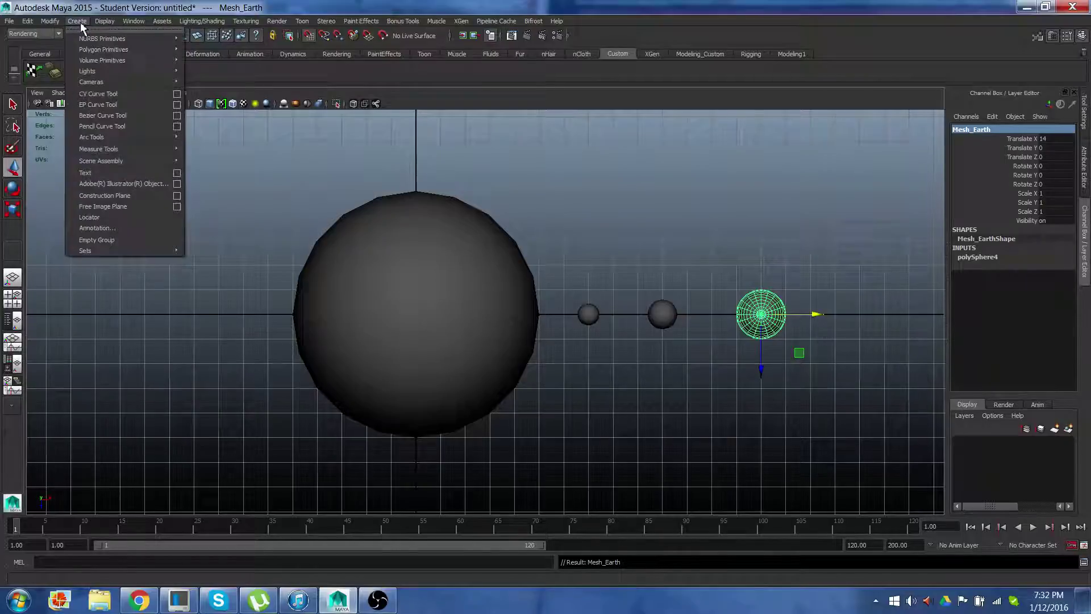
mouse_move(142, 49)
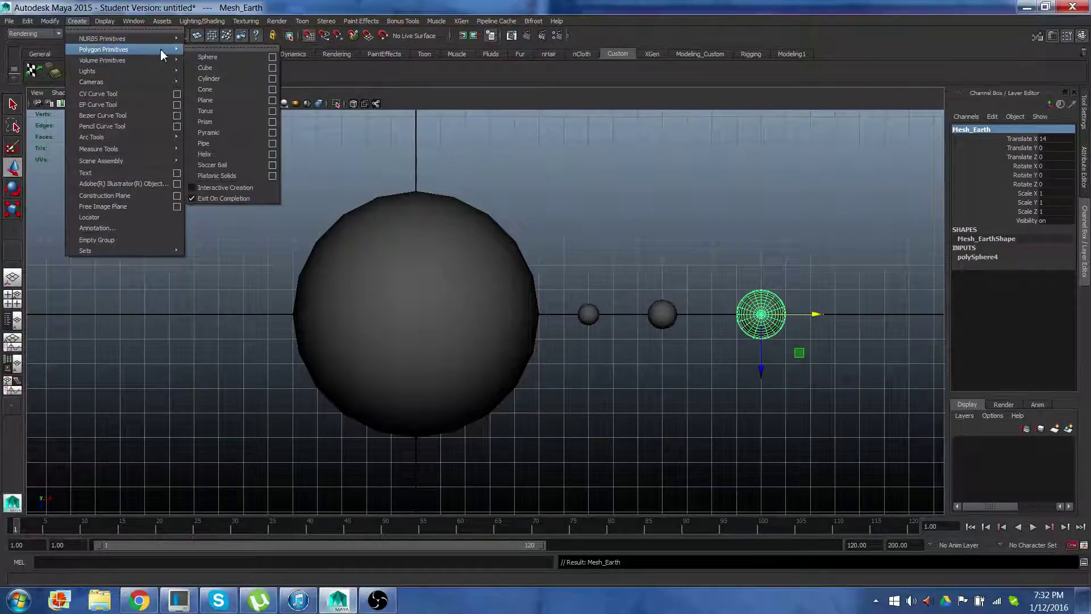
click(205, 57)
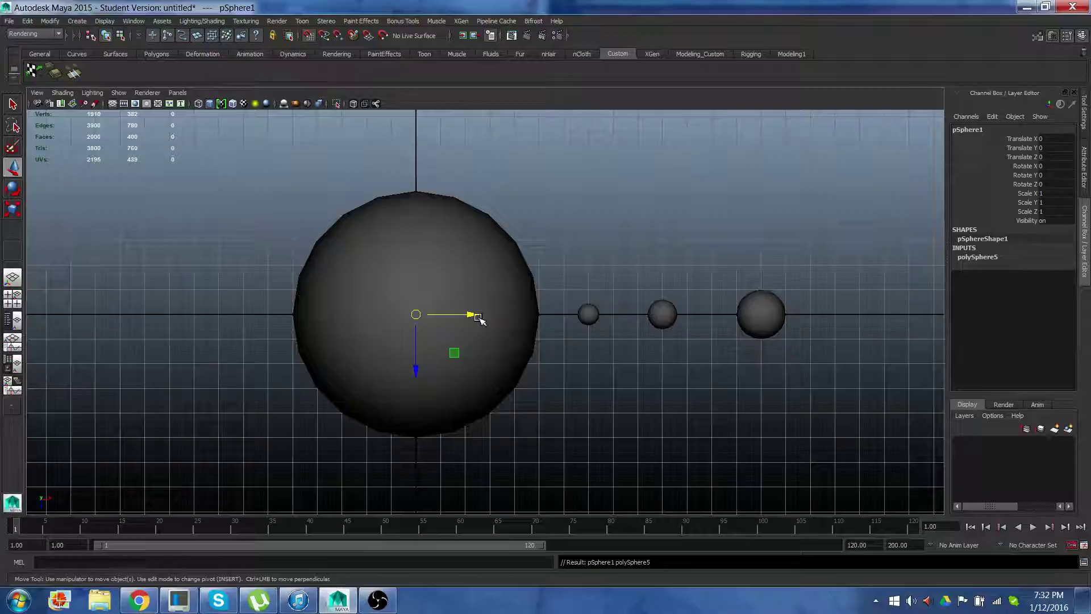
drag(473, 317, 838, 333)
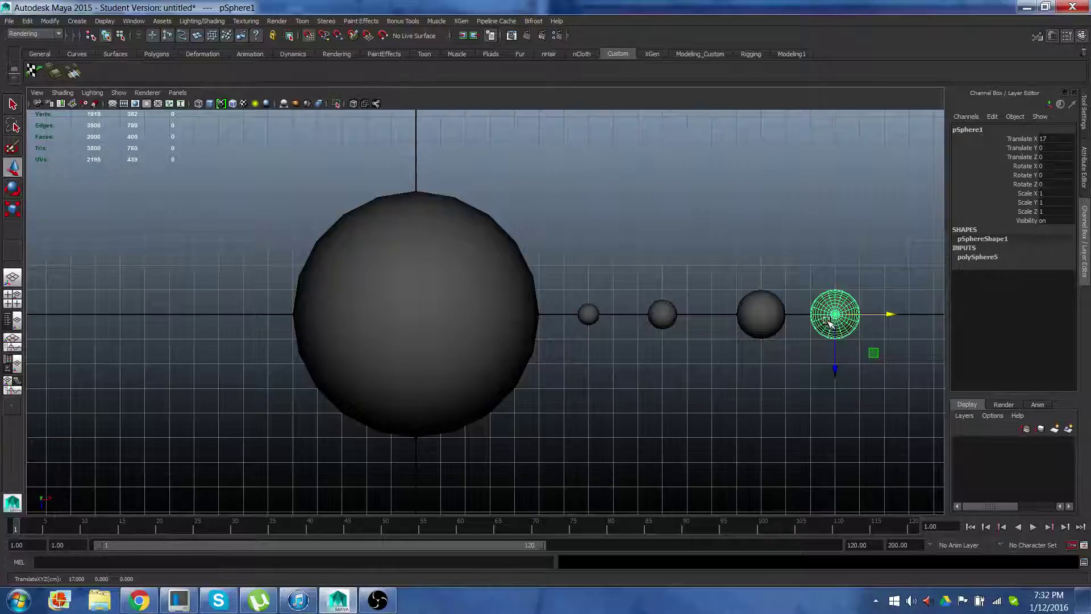
key(r)
mouse_move(829, 322)
mouse_down()
mouse_move(802, 327)
mouse_move(882, 317)
mouse_move(819, 322)
mouse_up()
key(w)
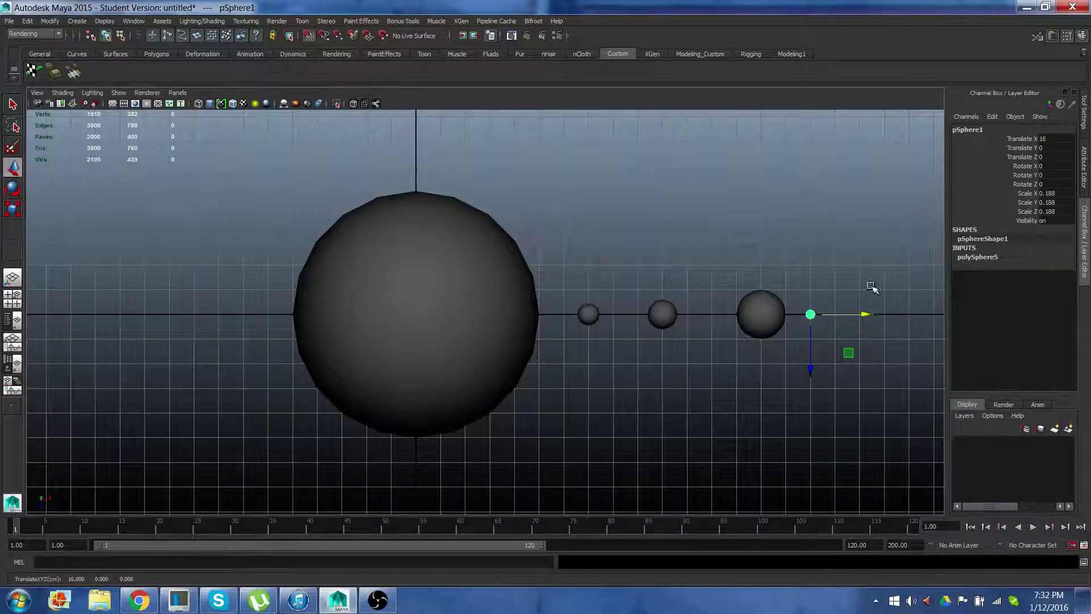
Name the small sphere Mesh_moon1
click(976, 132)
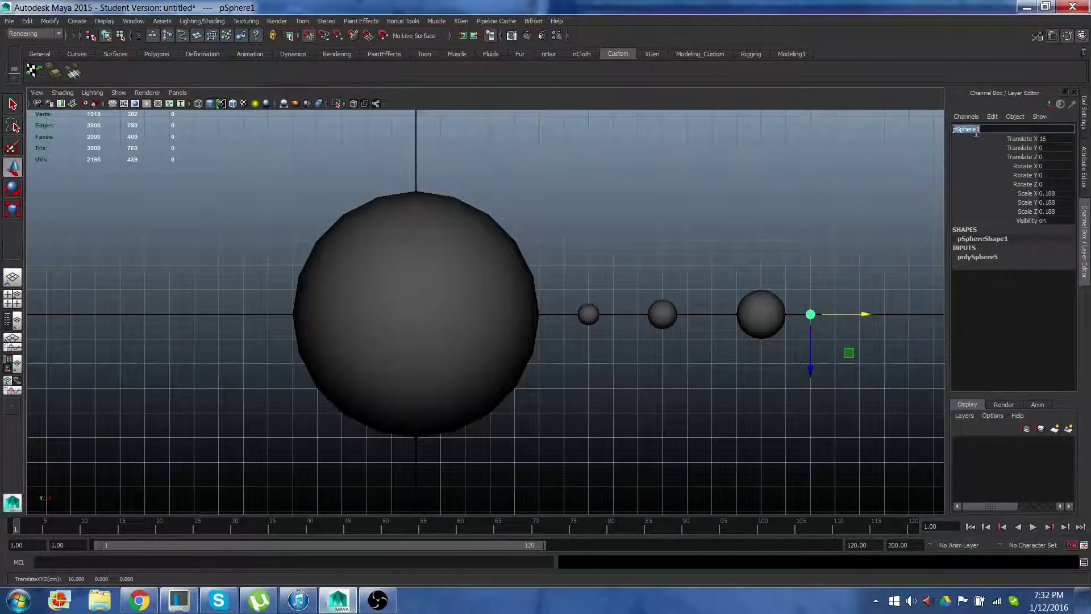
text(mesh)
key(BackSpace)
key(BackSpace)
text(Mesh_moon1)
key(Return)
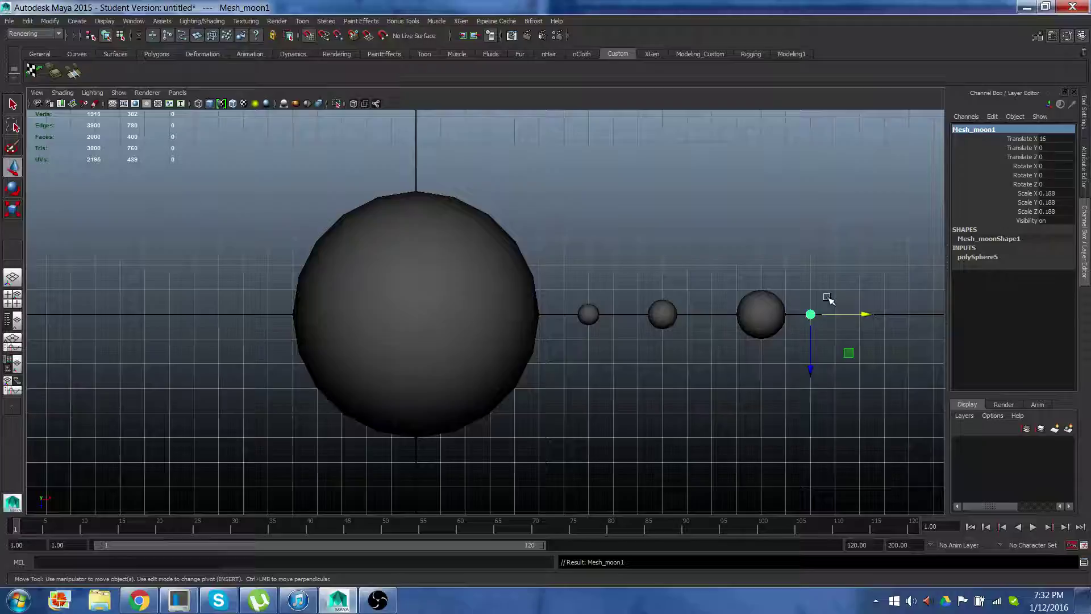
Duplicate Mesh_Earth with Ctrl+D and move the copy out to X 19
alt+middle_drag(840, 283, 591, 294)
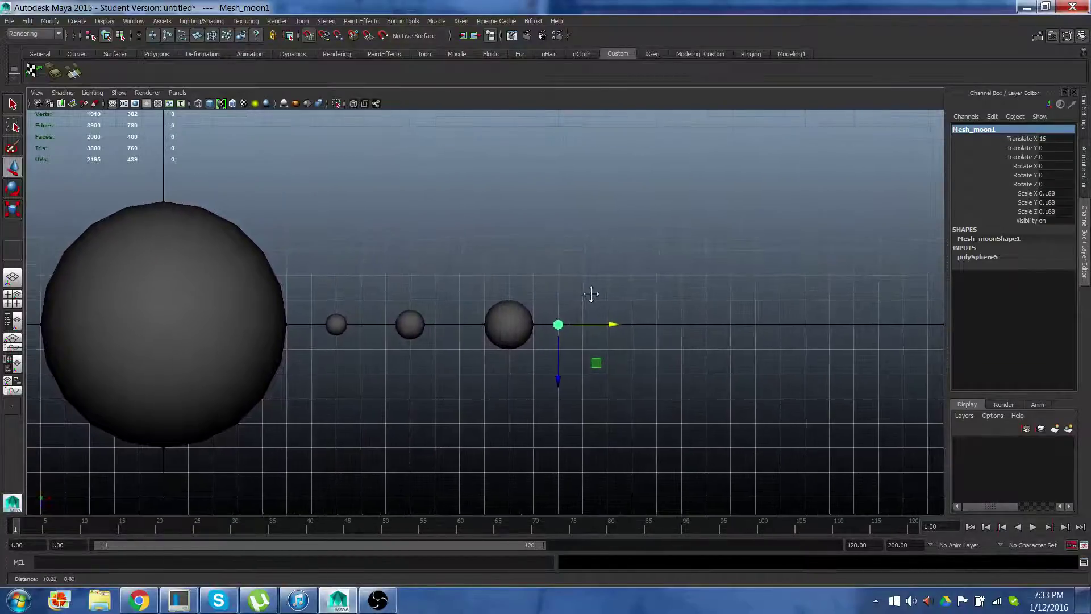
click(516, 332)
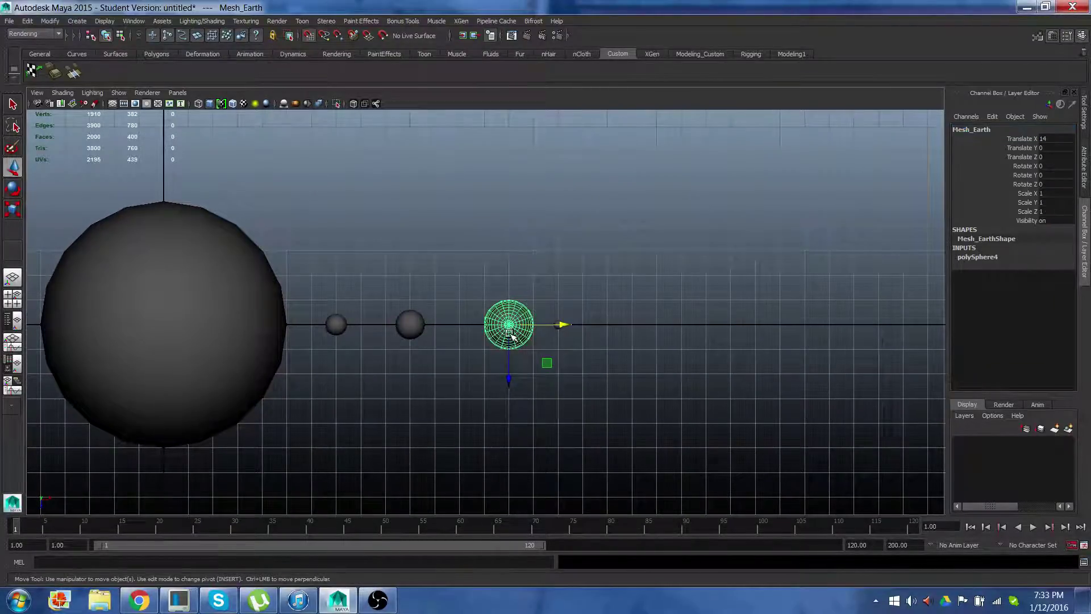
key(ctrl+d)
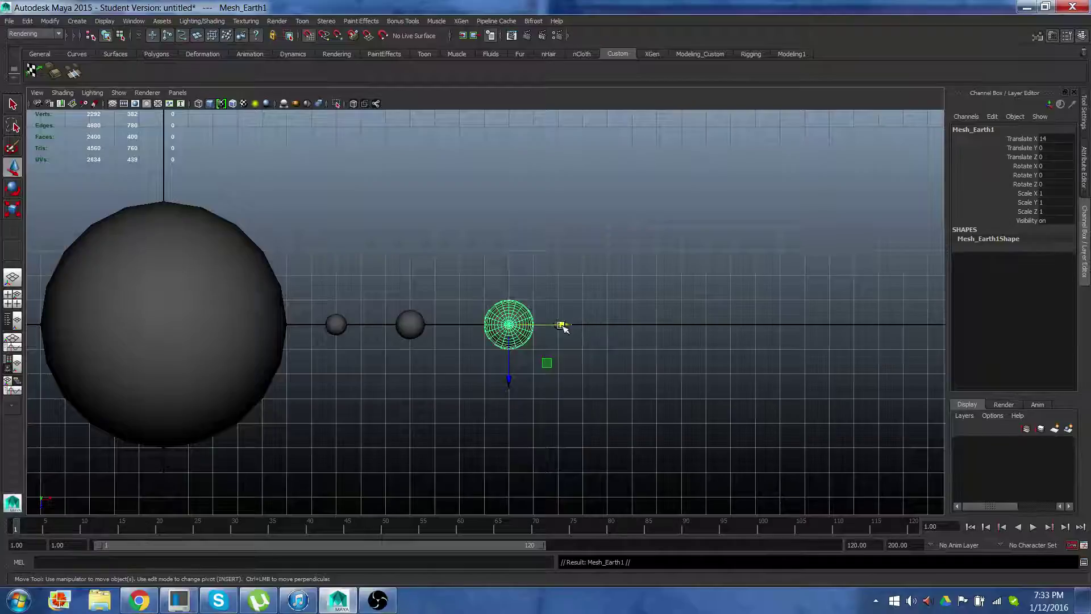
drag(562, 325, 635, 323)
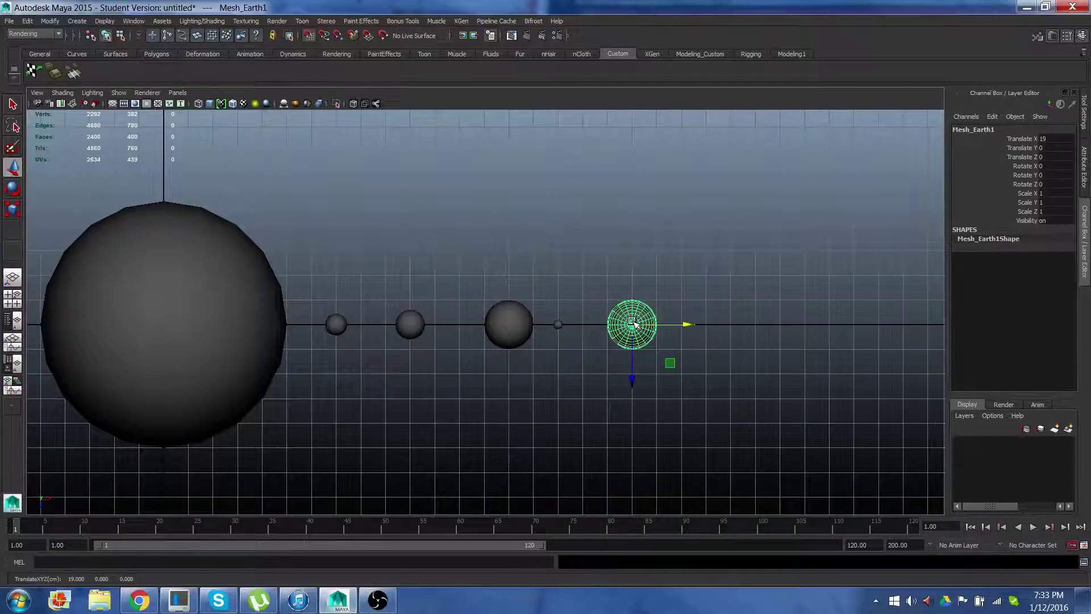
Rename the Earth copy Mesh_Amrs
double_click(989, 130)
click(993, 130)
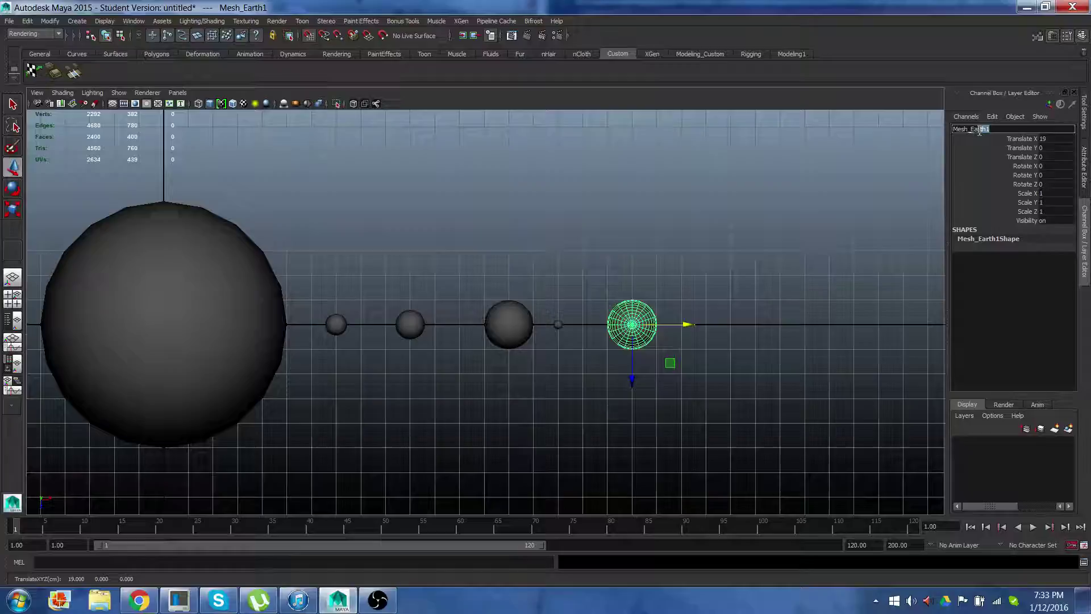
text(Art)
text(s)
key(Return)
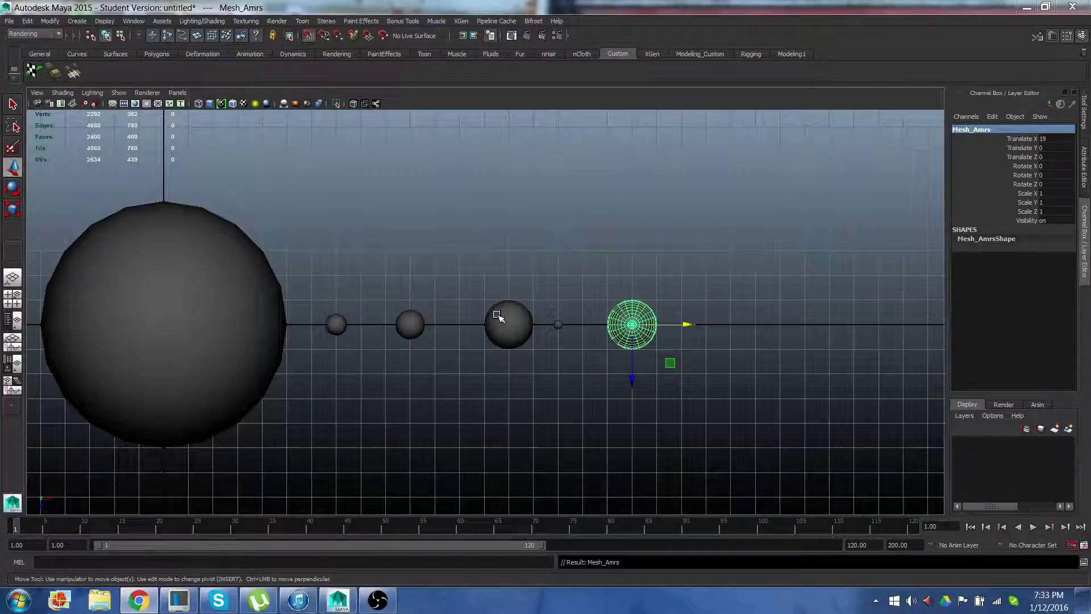
Uniformly scale Mesh_Amrs at X 19 down to 0.627, smaller than Earth
click(558, 328)
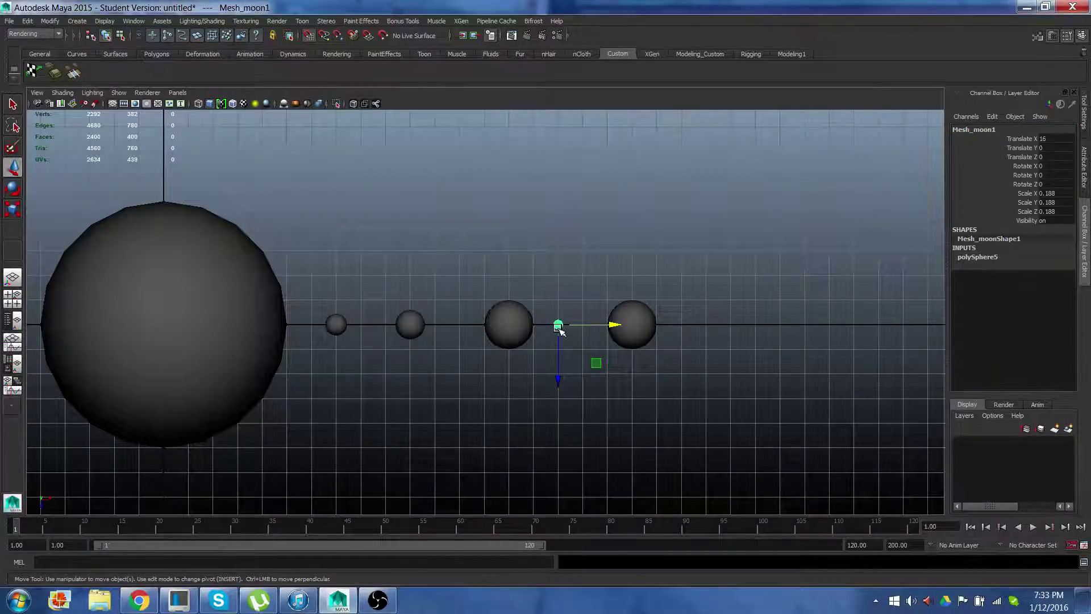
click(636, 321)
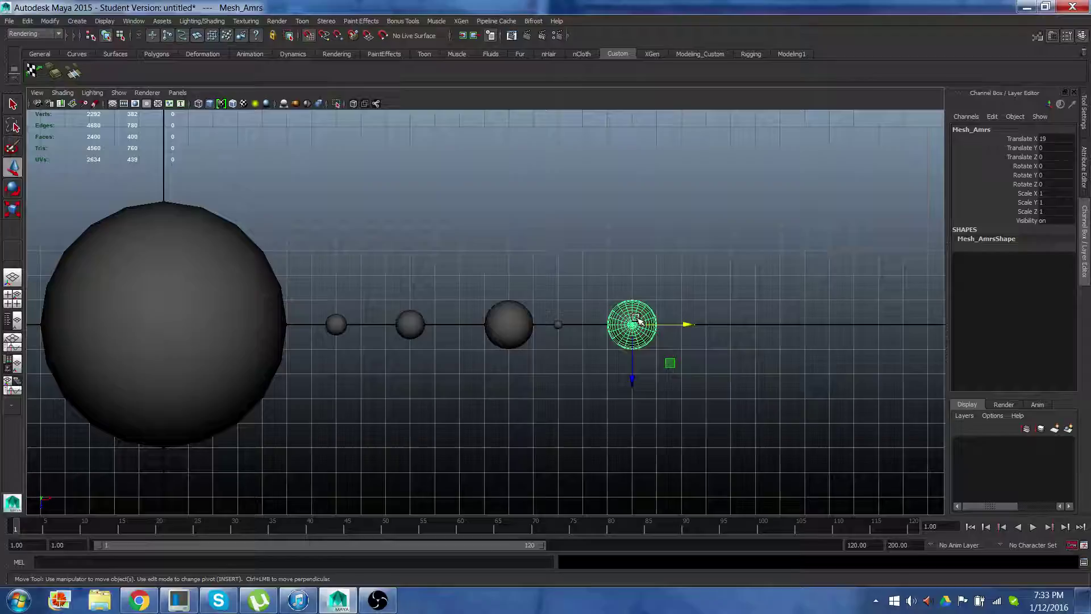
key(r)
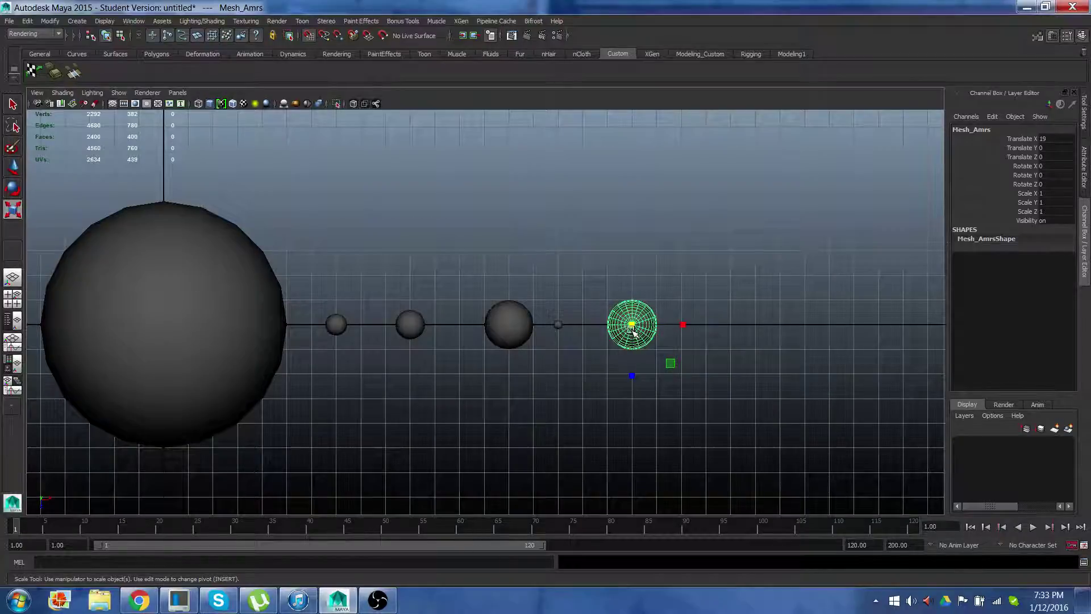
drag(631, 327, 607, 328)
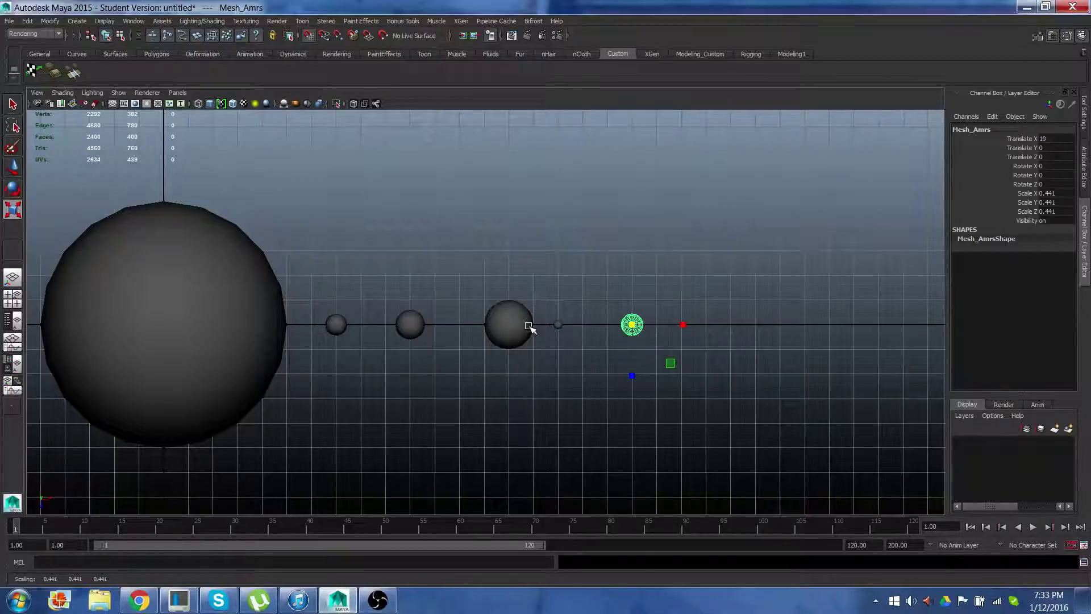
drag(632, 325, 644, 325)
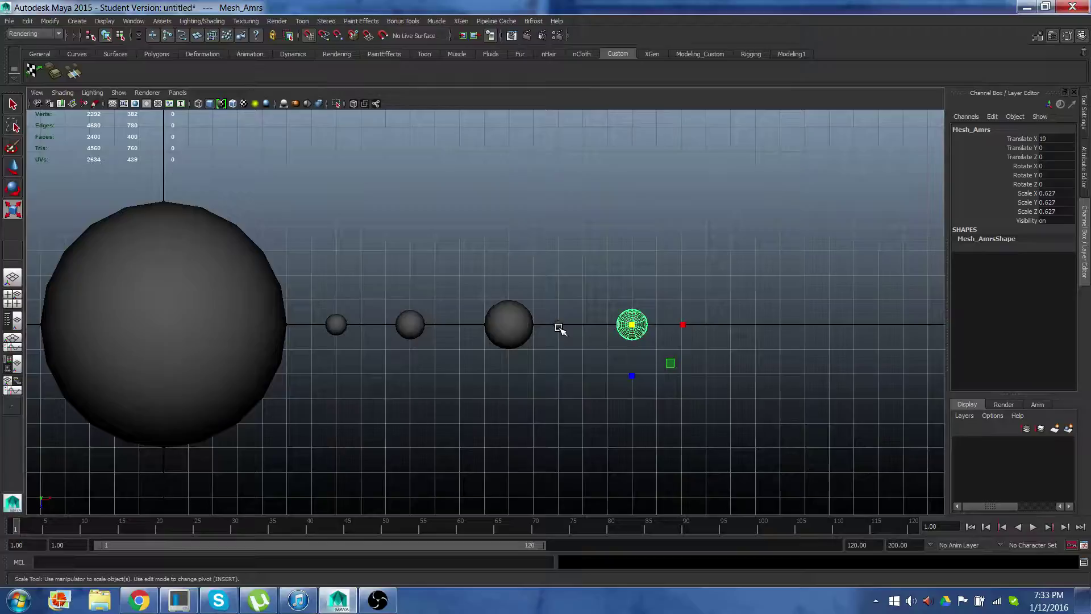
click(559, 327)
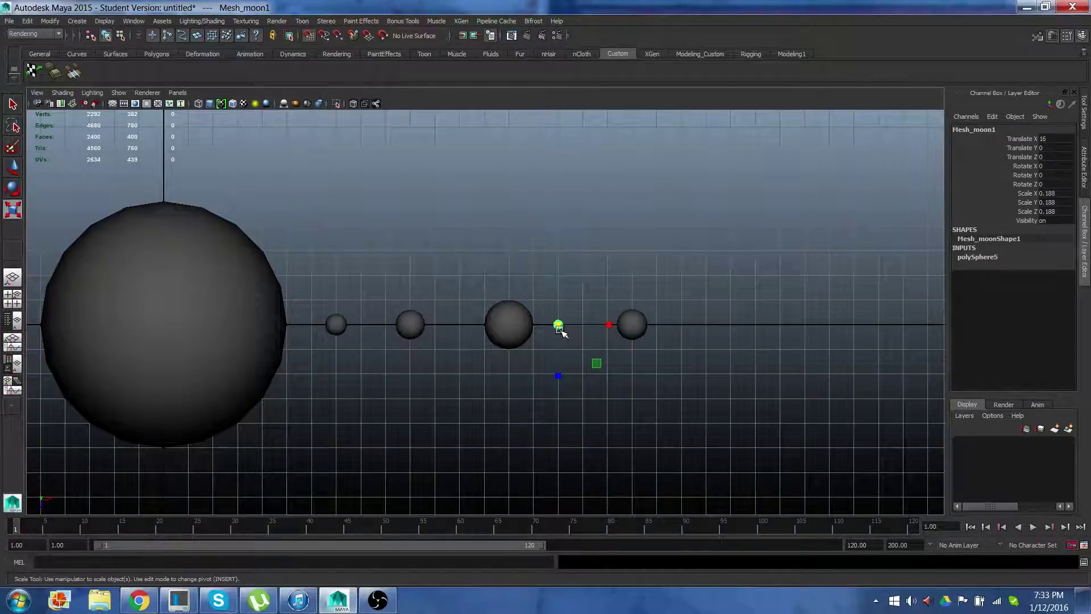
Duplicate the moon as Mesh_moon2, placed at X 18 and scaled to 0.082
key(ctrl+d)
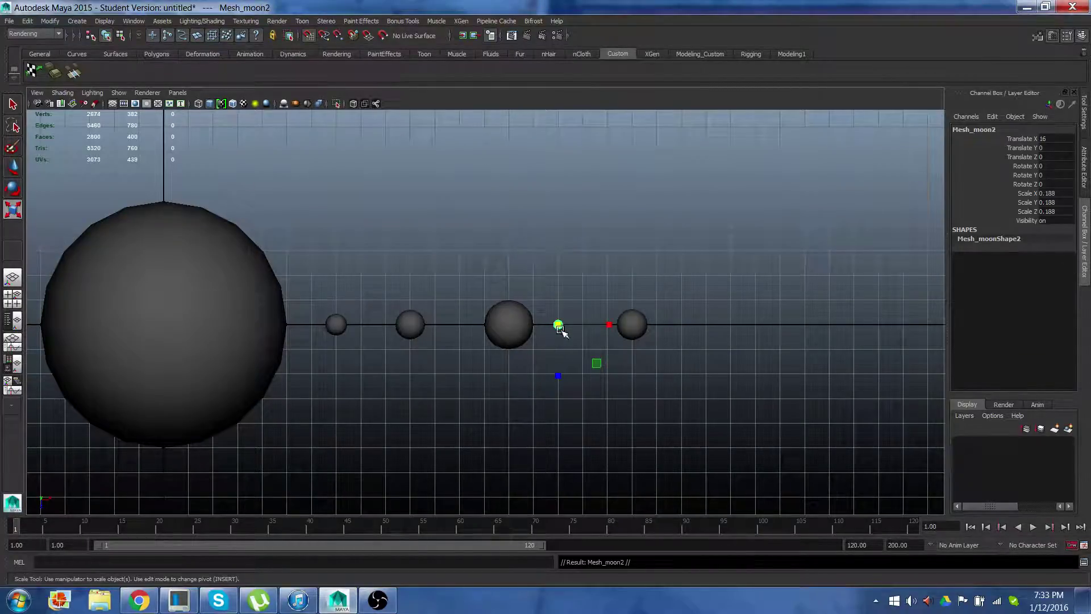
key(w)
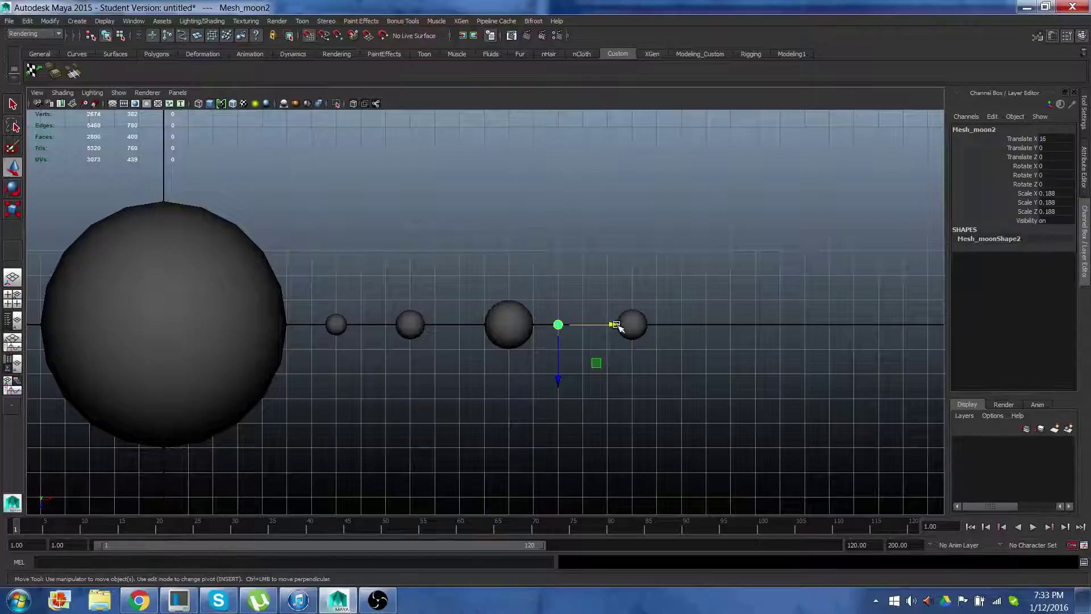
mouse_move(616, 325)
mouse_down()
mouse_move(636, 325)
mouse_move(605, 325)
mouse_up()
key(r)
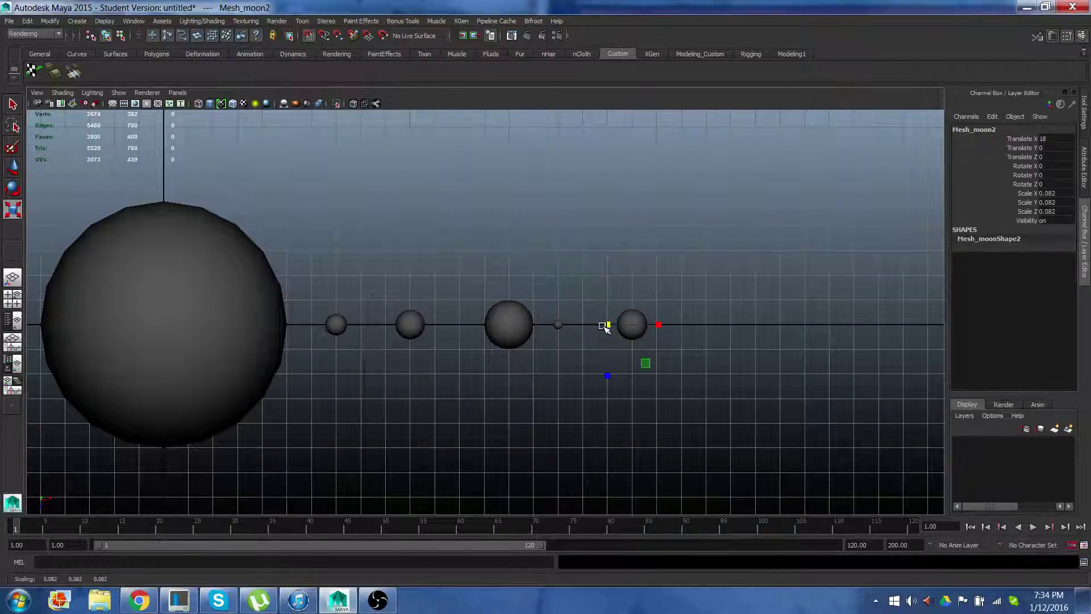
Duplicate it again as Mesh_moon3 and move it to X 20
key(ctrl+d)
key(w)
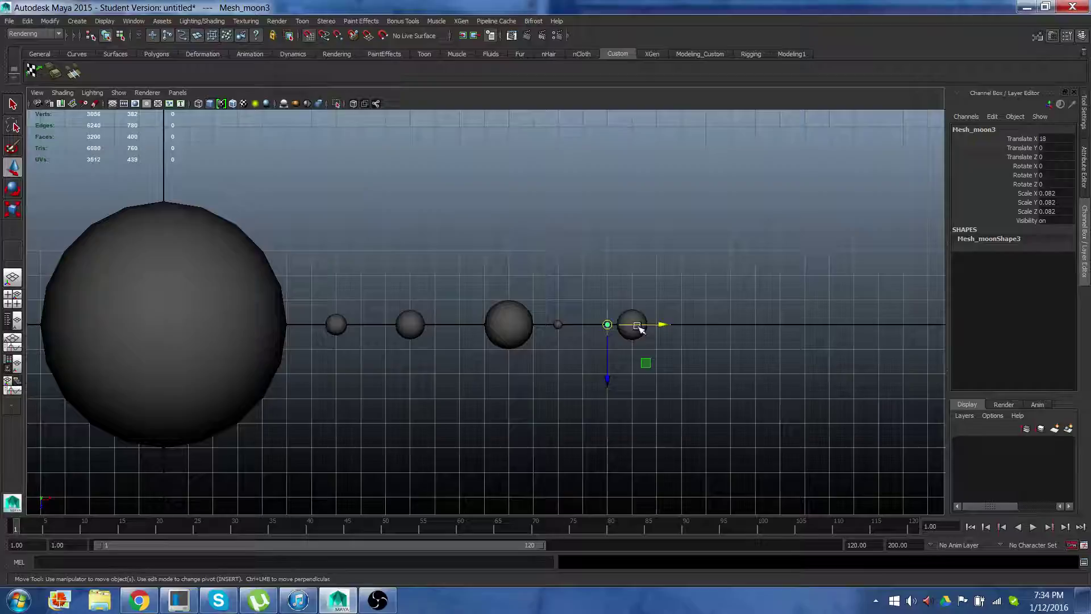
click(663, 325)
drag(663, 325, 665, 325)
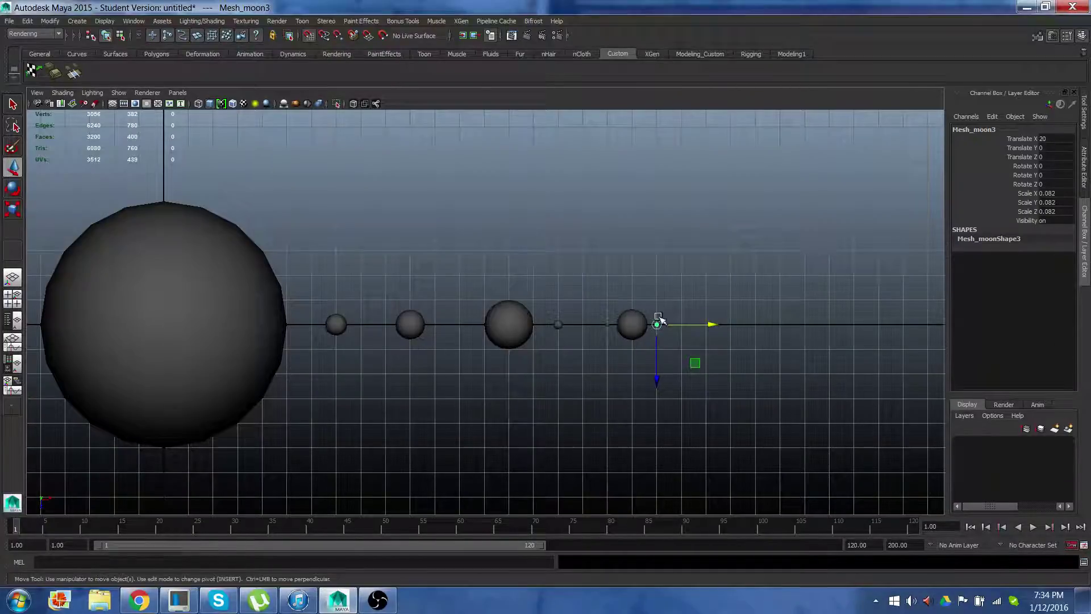
Move Mesh_Amrs1 out to X 25 and enlarge it uniformly to scale 1.825
click(632, 324)
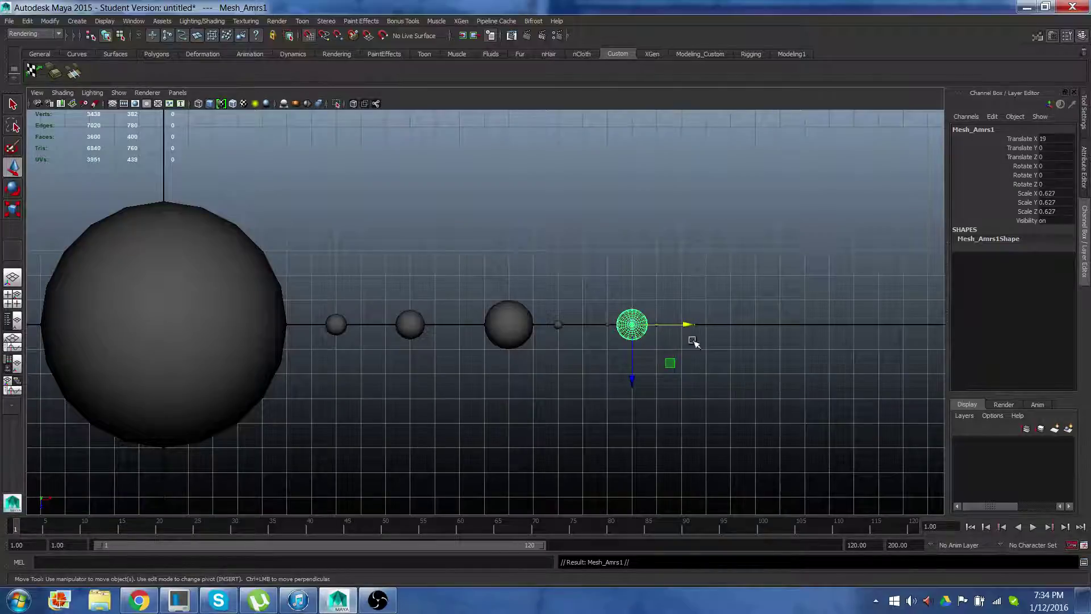
drag(689, 326, 726, 333)
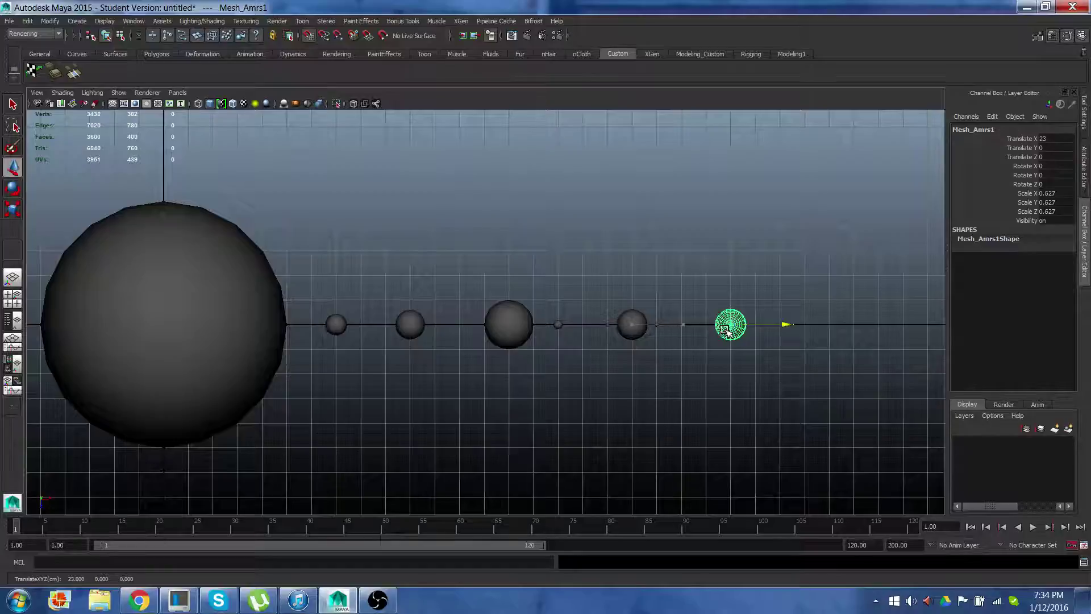
key(r)
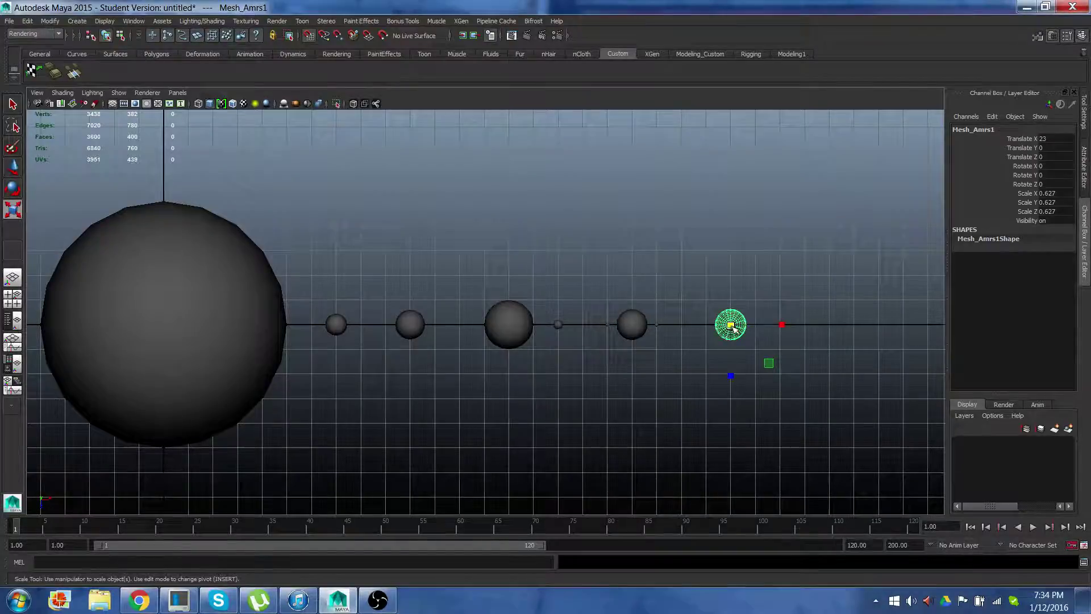
drag(732, 326, 796, 322)
key(w)
key(r)
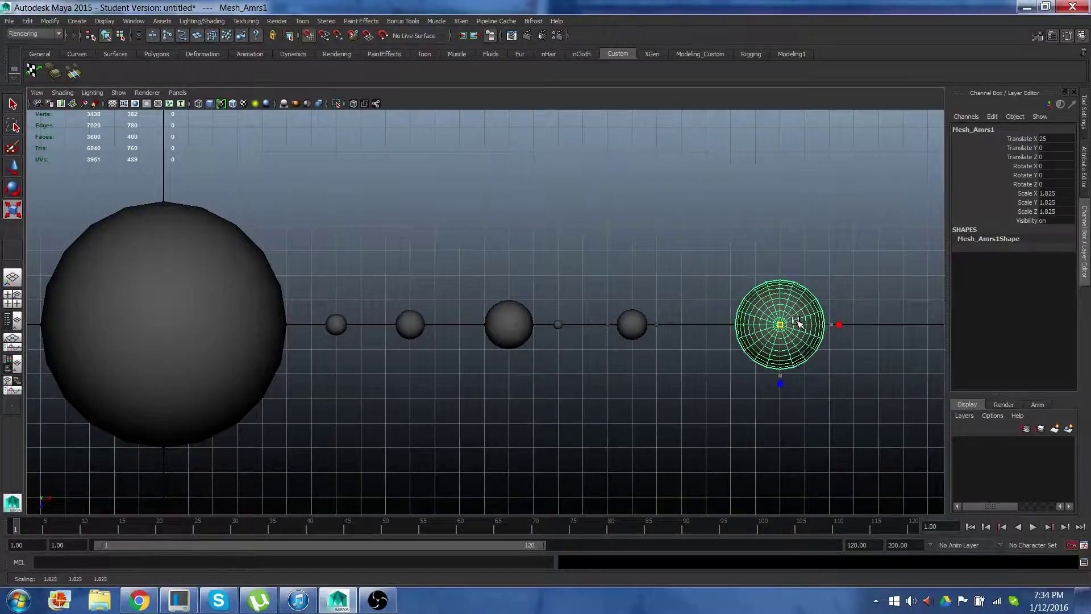
key(w)
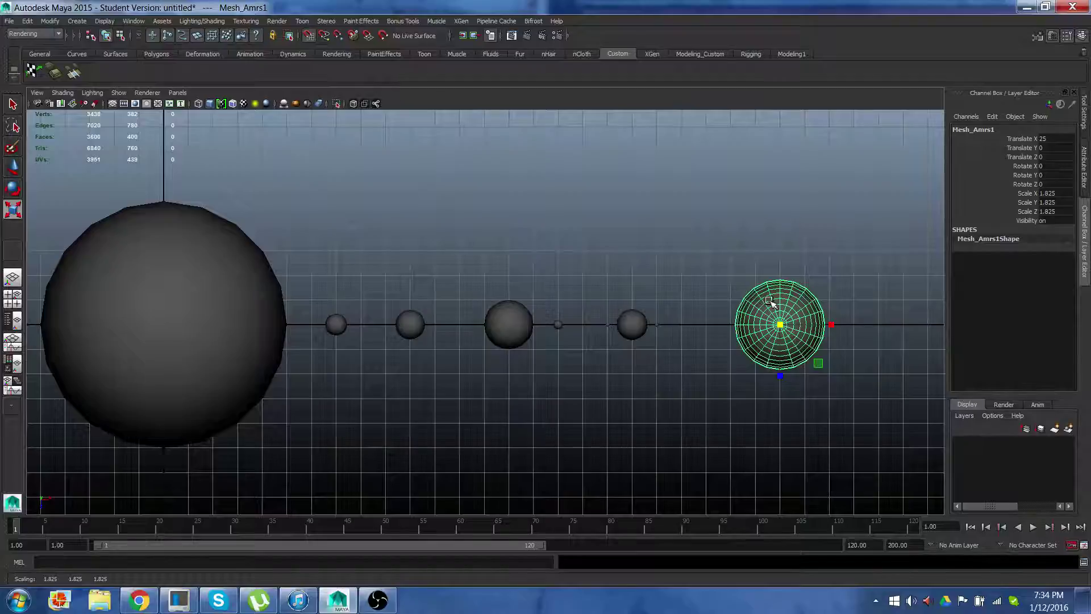
Duplicate Mesh_moon1, move the copy beside the large sphere and shrink it to 0.148
click(559, 326)
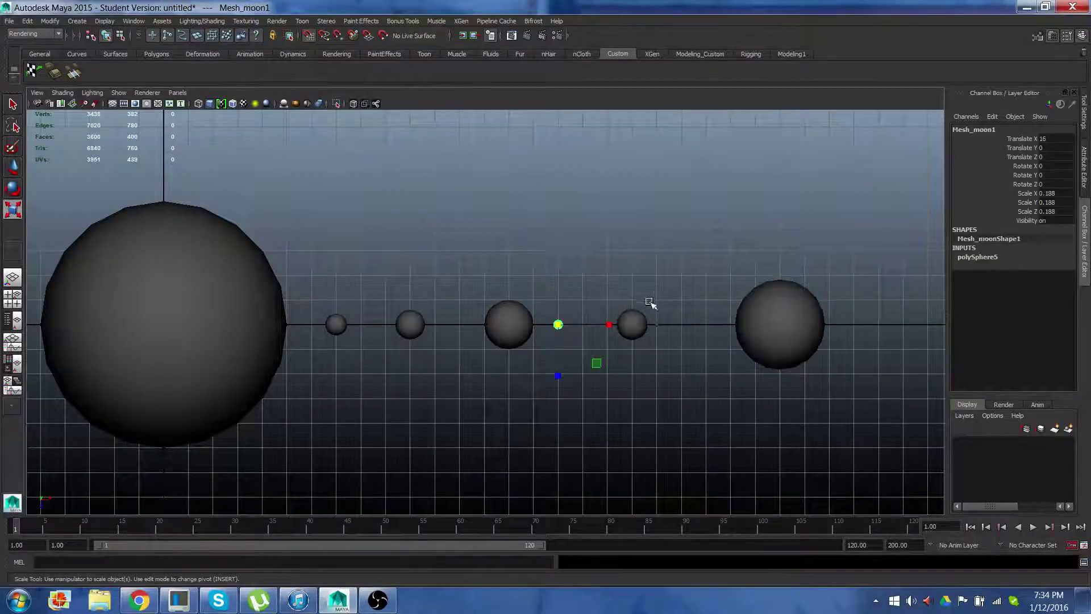
key(ctrl+d)
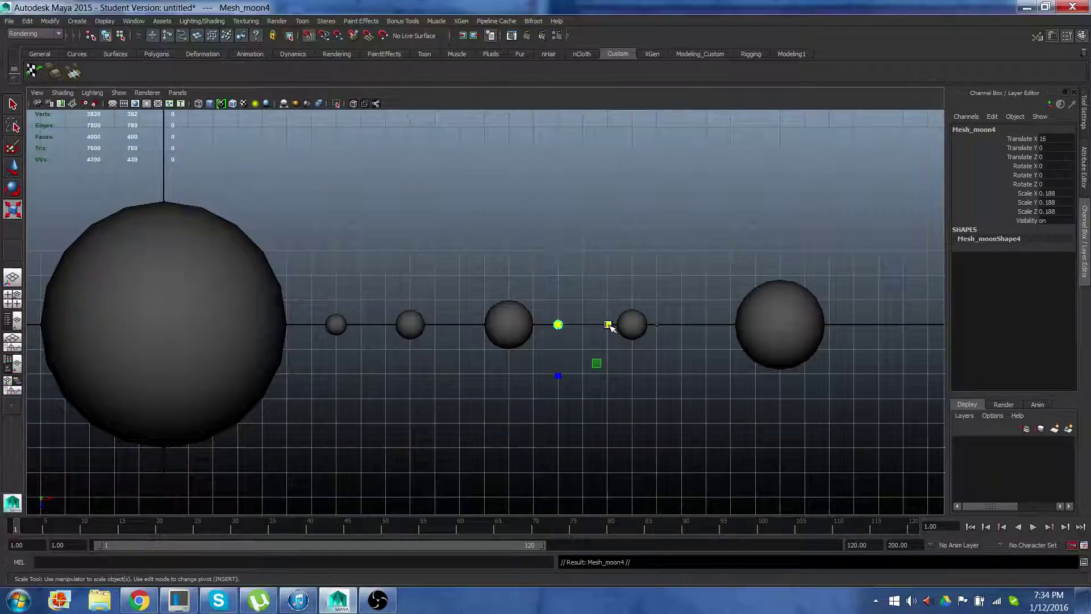
key(w)
drag(612, 329, 729, 327)
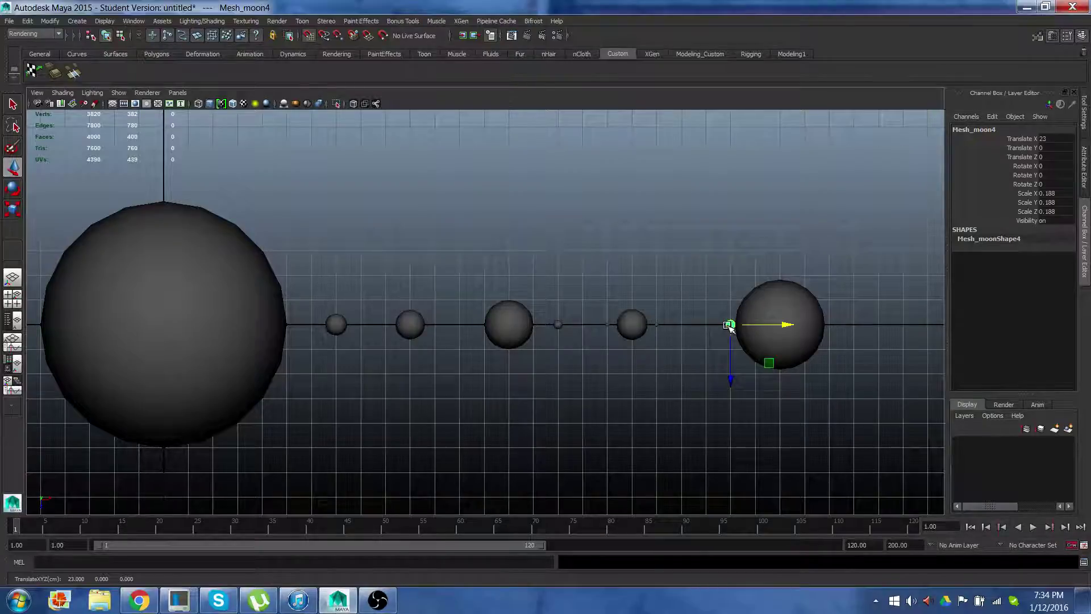
key(r)
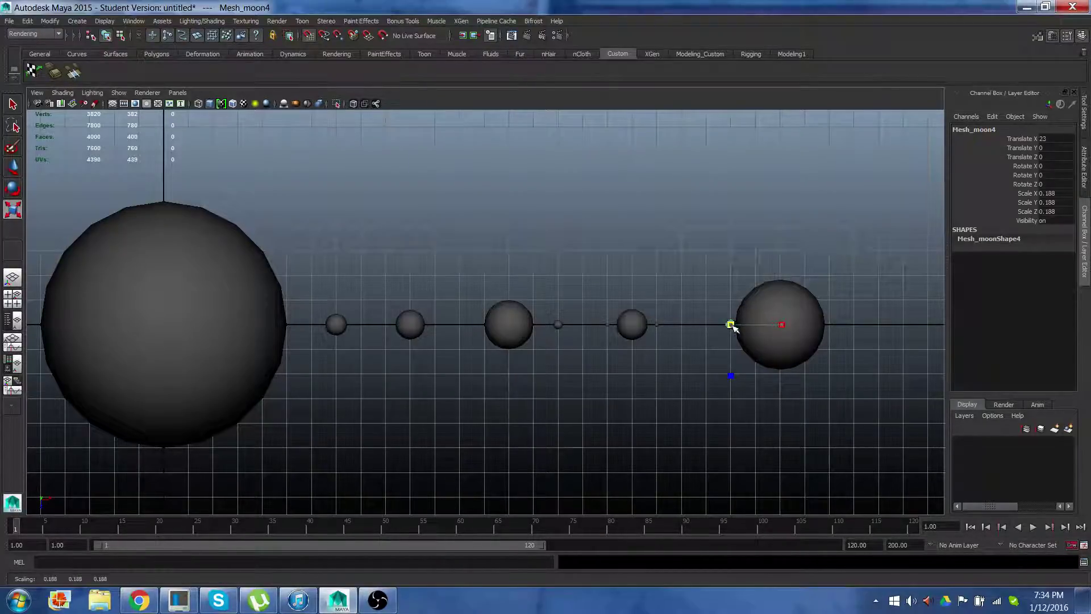
drag(730, 325, 705, 332)
key(w)
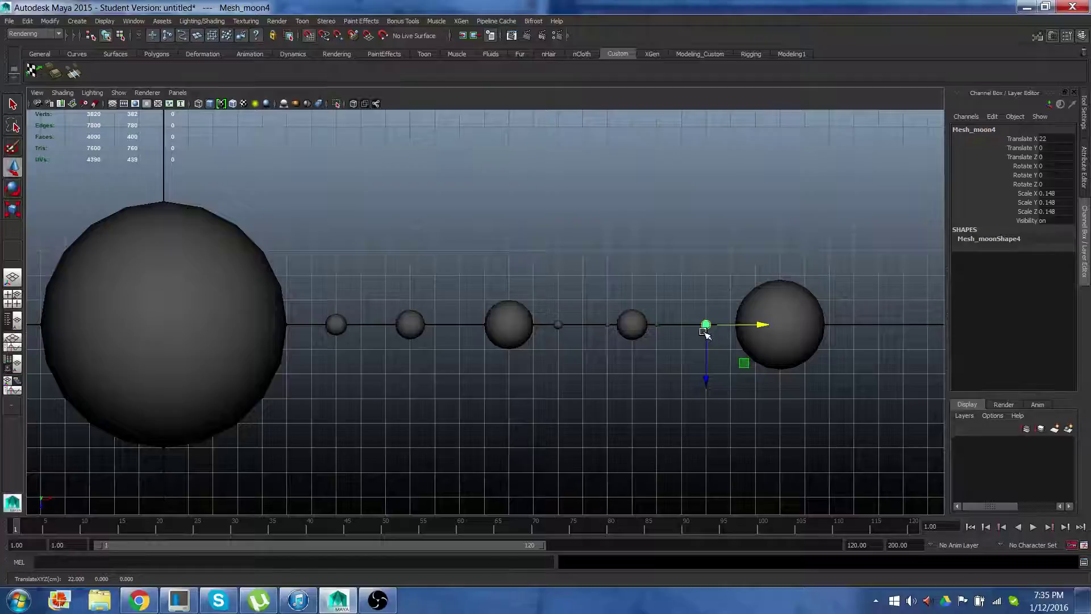
Add three more moon copies around the large sphere, including Mesh_moon6 at X 27 and Mesh_moon7 at X 28
key(ctrl+d)
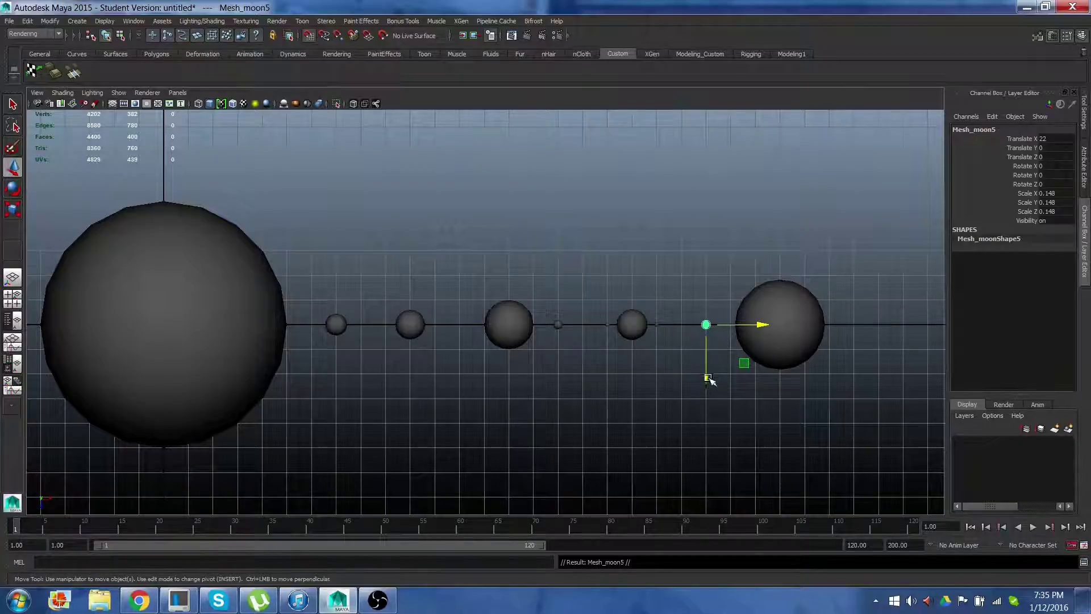
drag(710, 383, 730, 350)
key(ctrl+d)
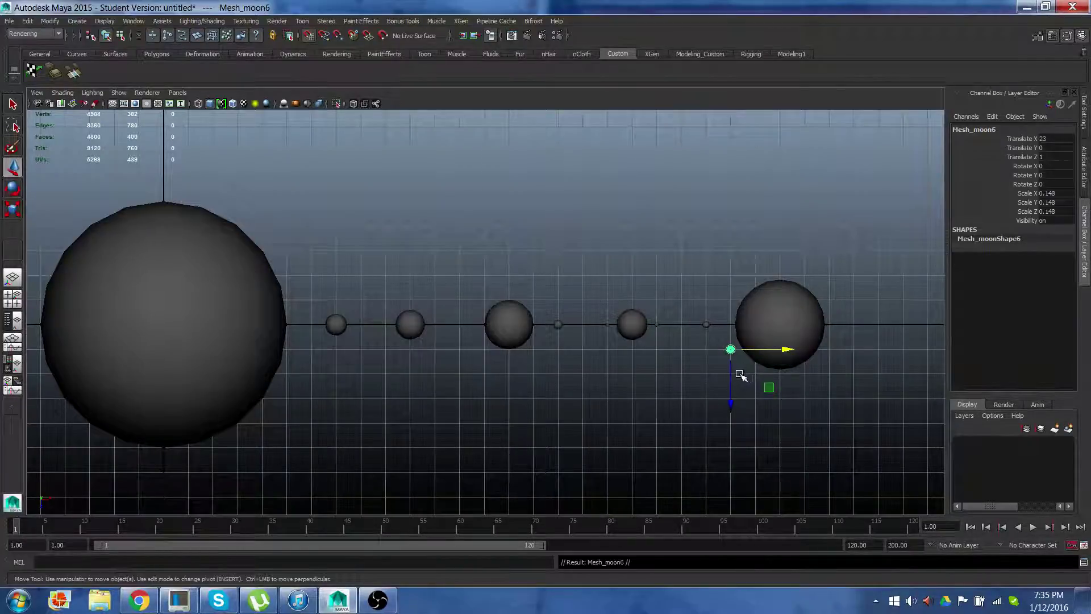
drag(793, 353, 825, 349)
key(ctrl+d)
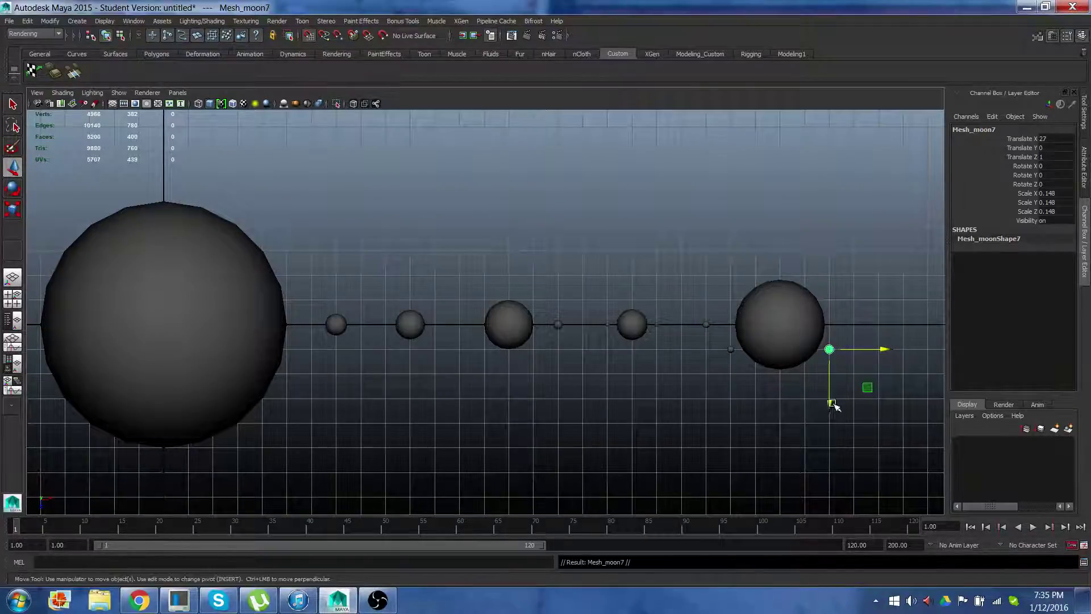
drag(834, 401, 858, 330)
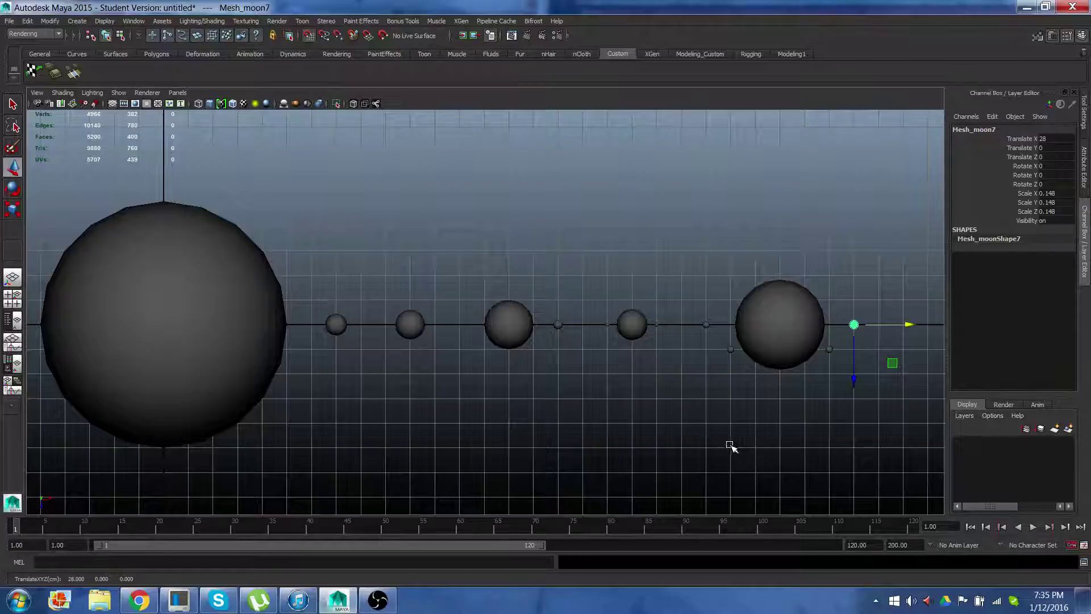
Rename the smaller sphere at X 19 to Mesh_Mars
click(776, 341)
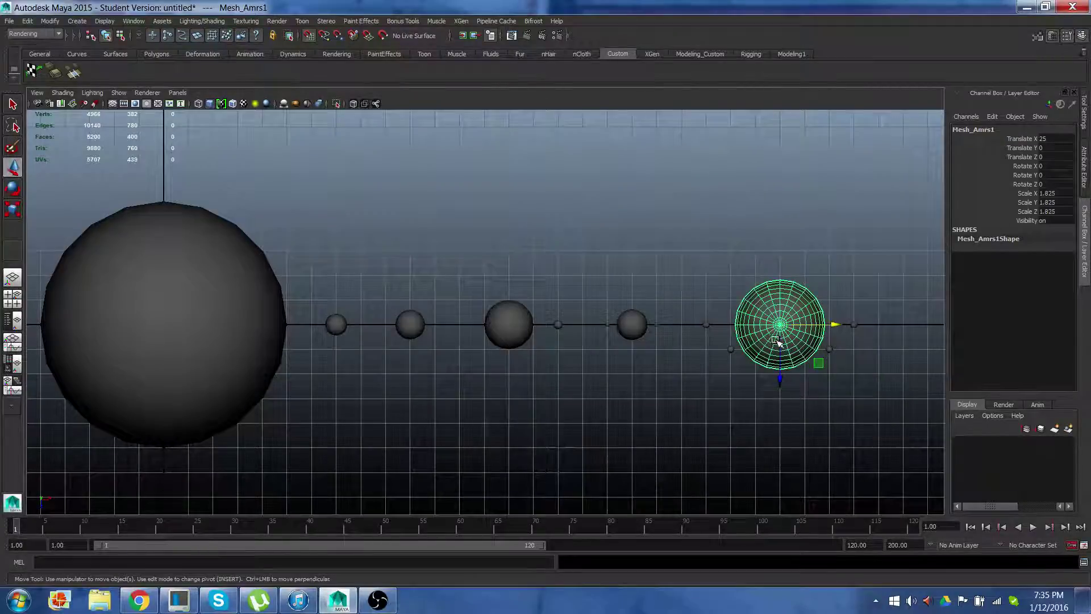
alt+middle_drag(750, 244, 586, 251)
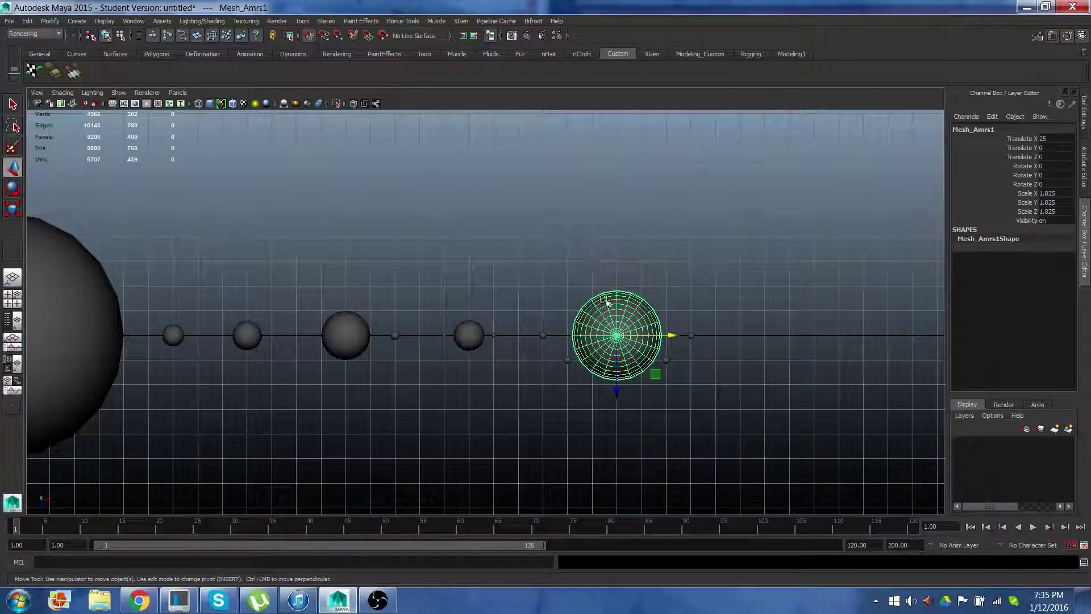
click(477, 335)
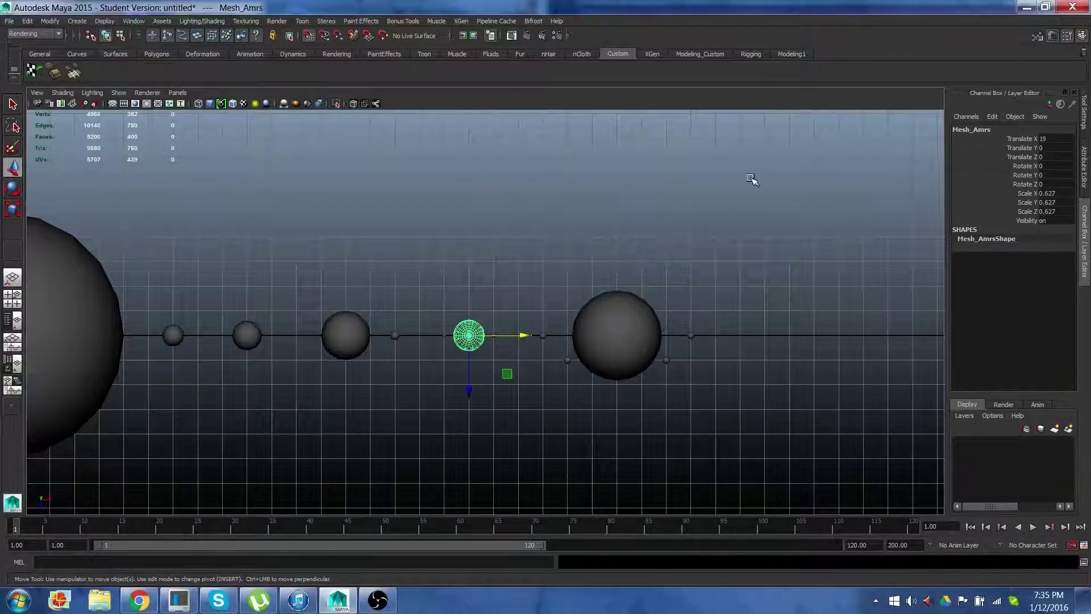
double_click(984, 131)
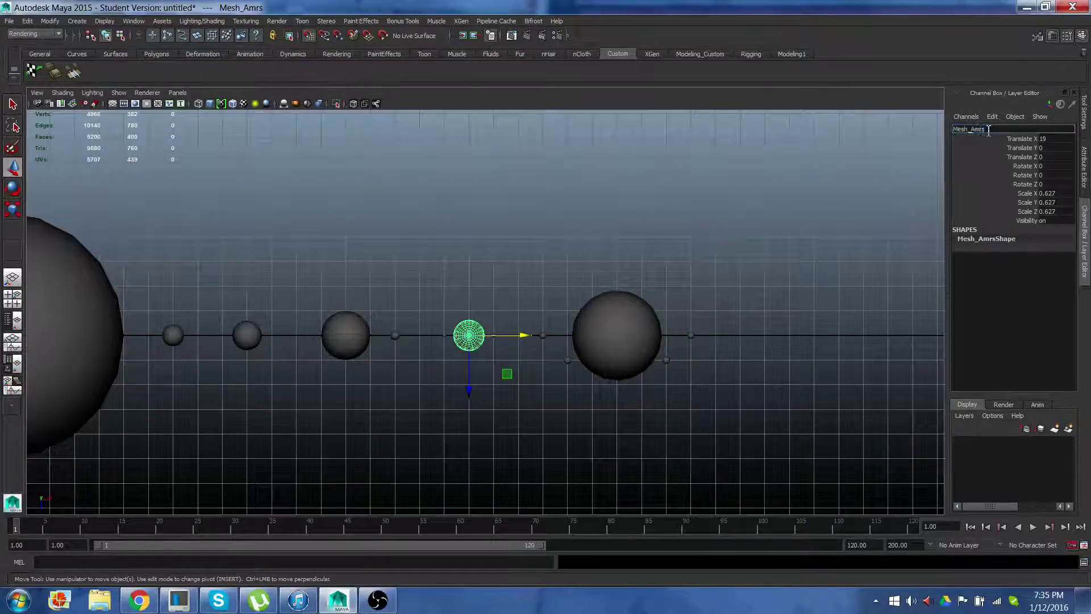
drag(985, 130, 972, 130)
text(Mar)
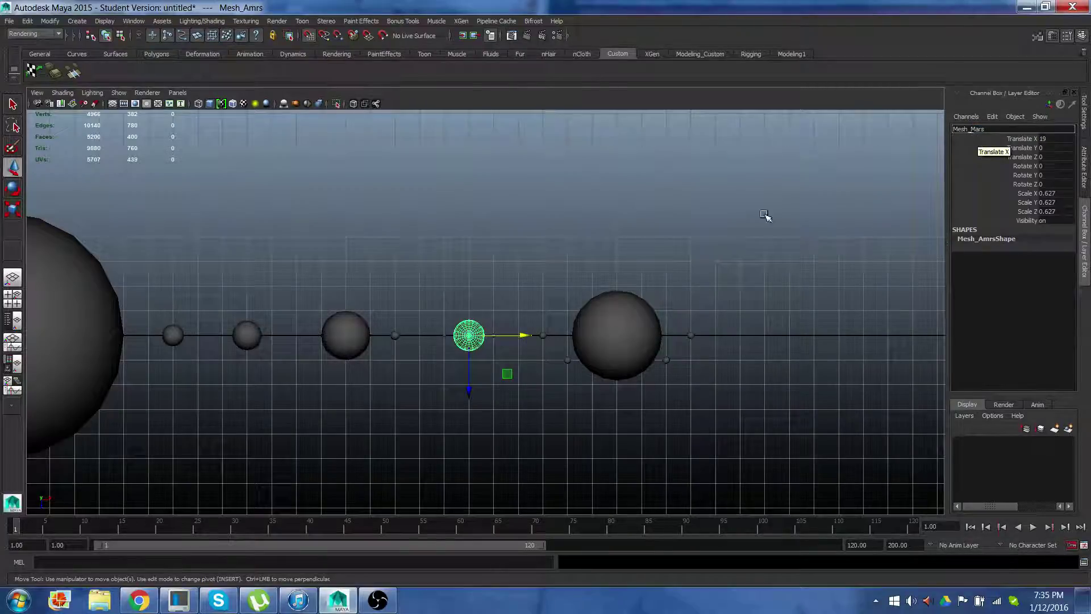
Rename the large sphere to Mesh_Jupitor
click(628, 344)
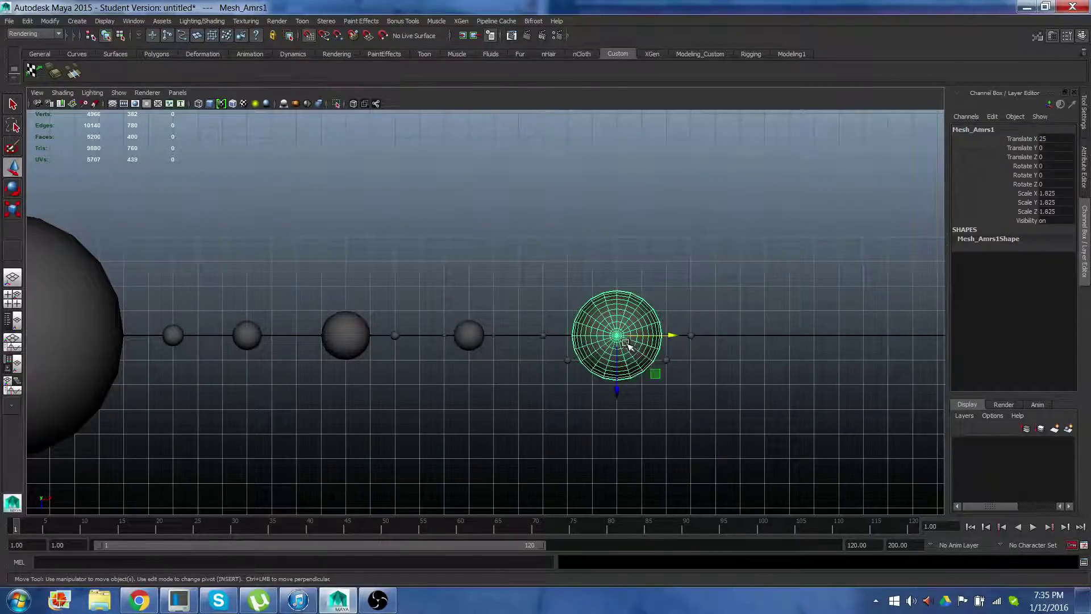
double_click(987, 129)
drag(999, 129, 977, 135)
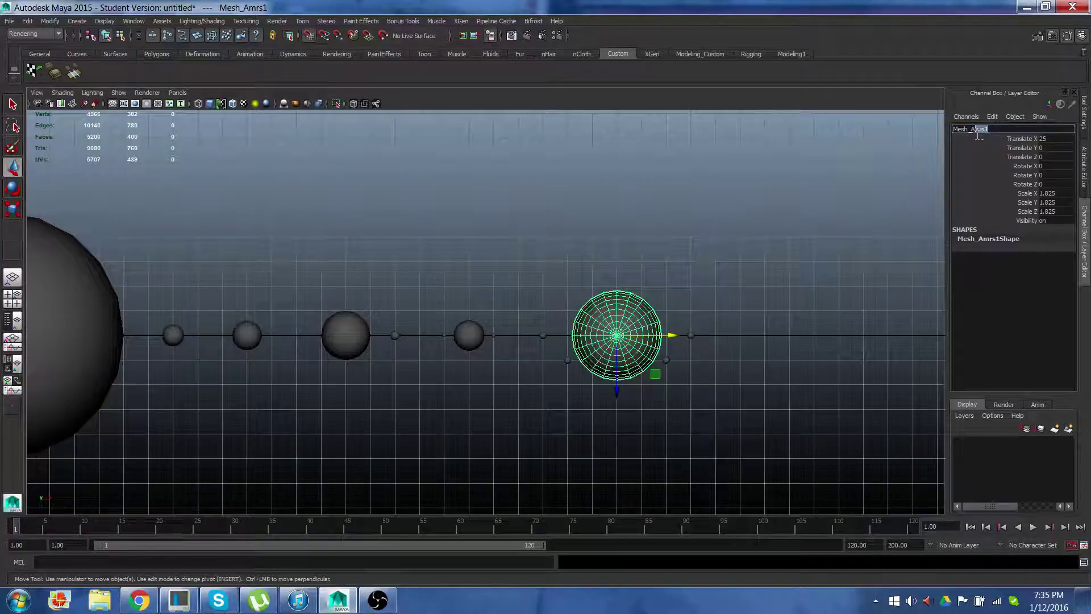
text(Jupitor)
key(Return)
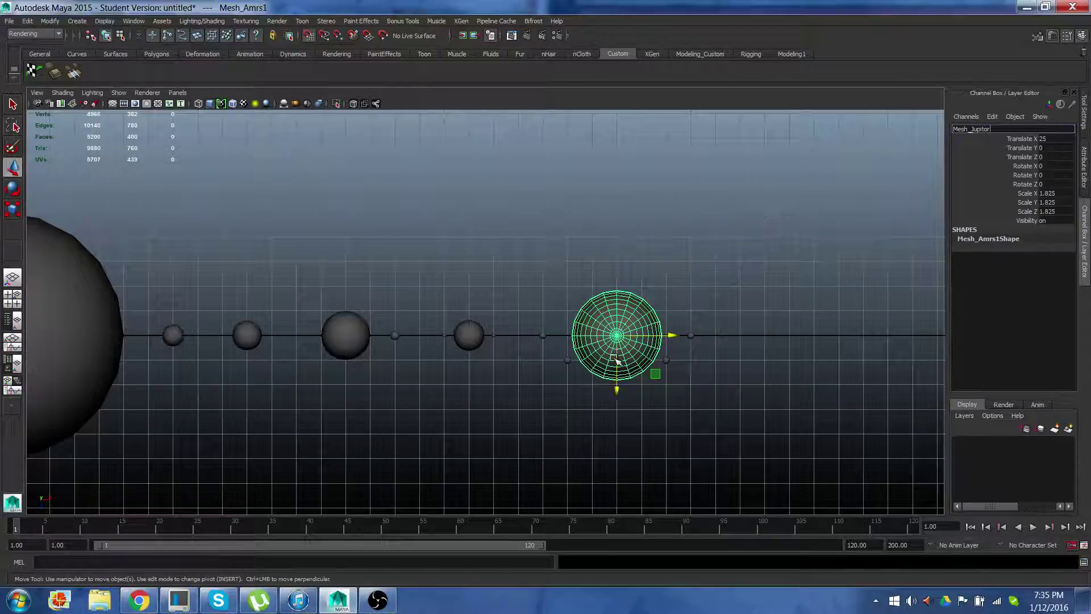
Duplicate Mars, move the copy to X 32 beyond Jupitor and scale it to 1.213
click(467, 335)
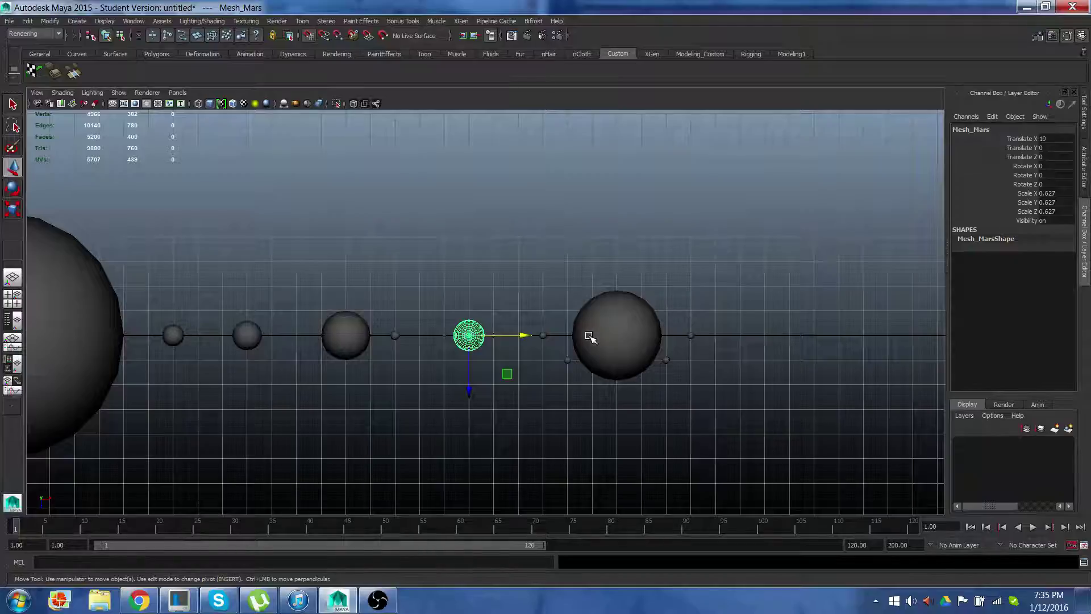
key(ctrl+d)
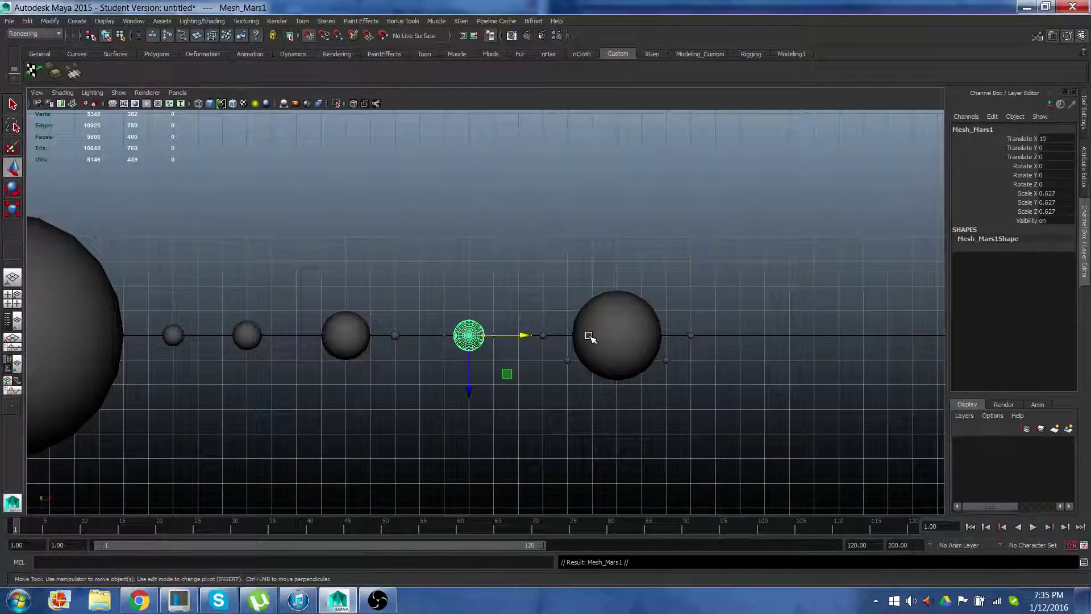
drag(521, 336, 767, 341)
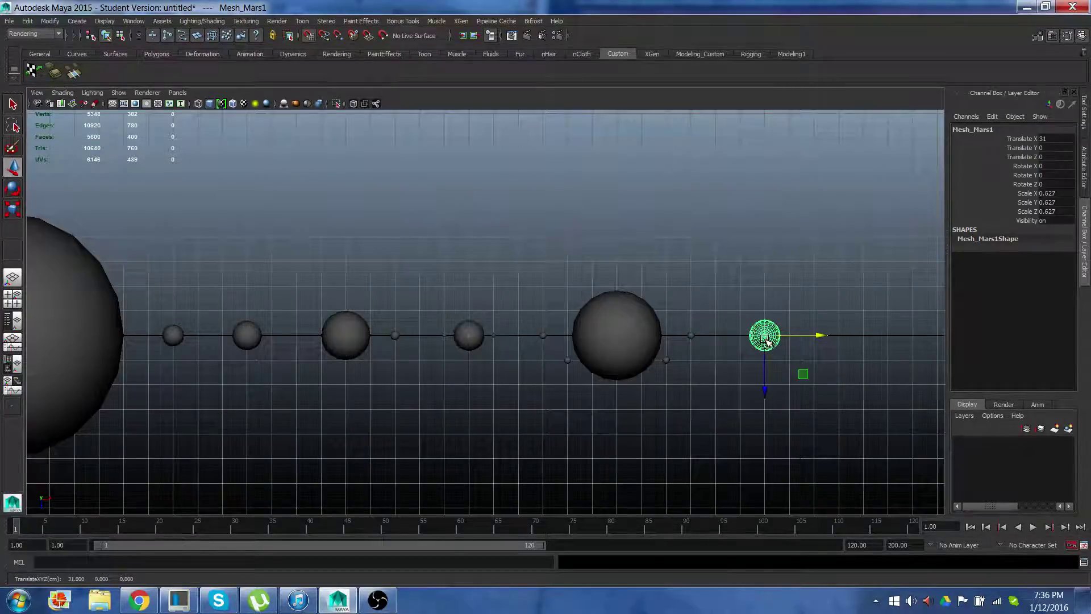
key(r)
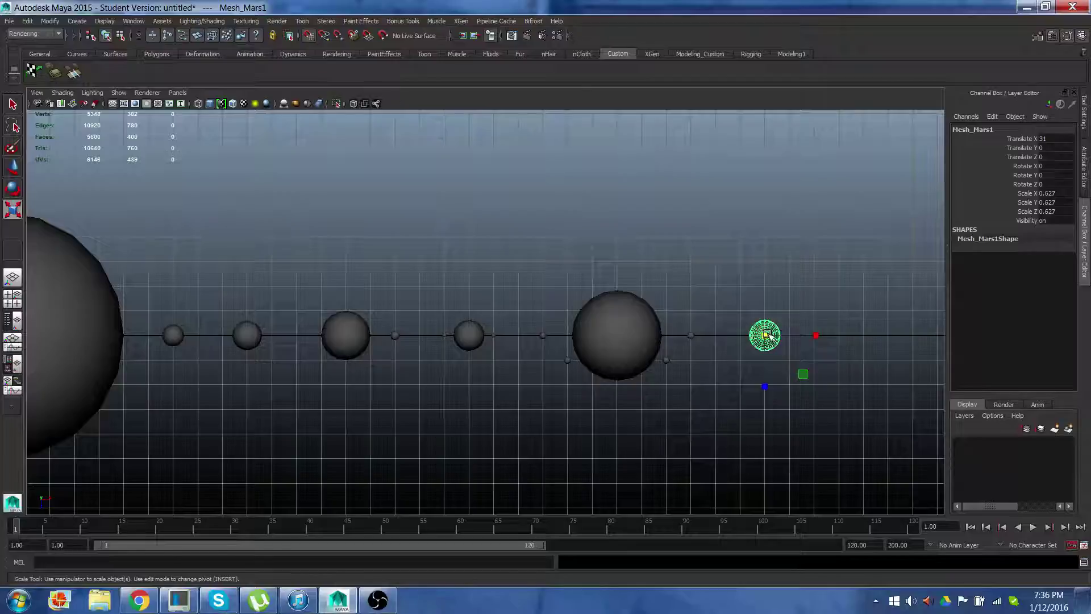
drag(769, 335, 797, 338)
key(w)
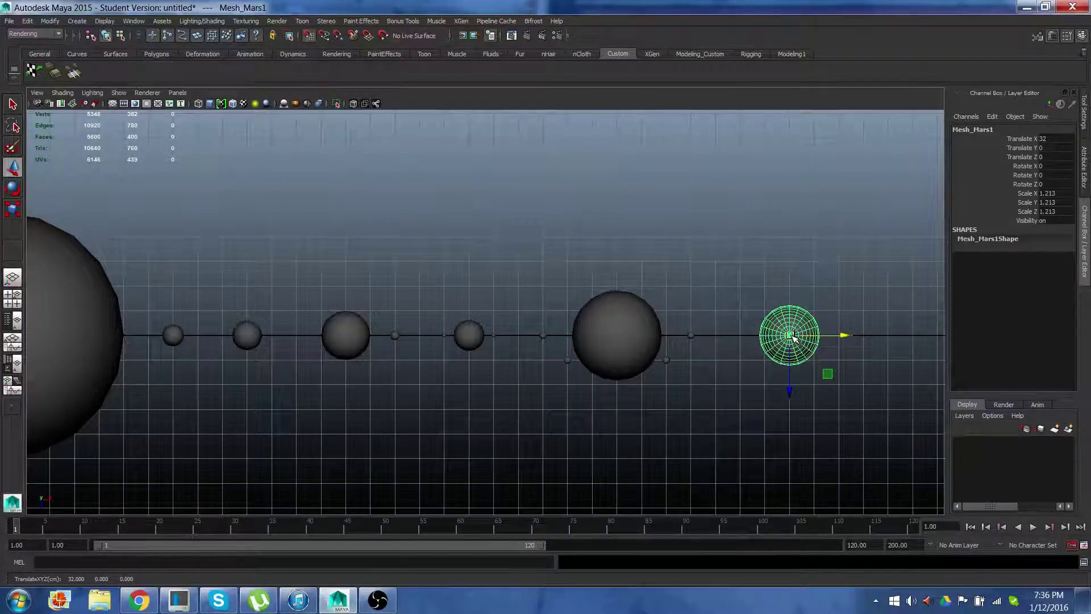
Rename the enlarged copy Mesh_Saturn
click(1001, 130)
double_click(1000, 130)
drag(994, 130, 982, 130)
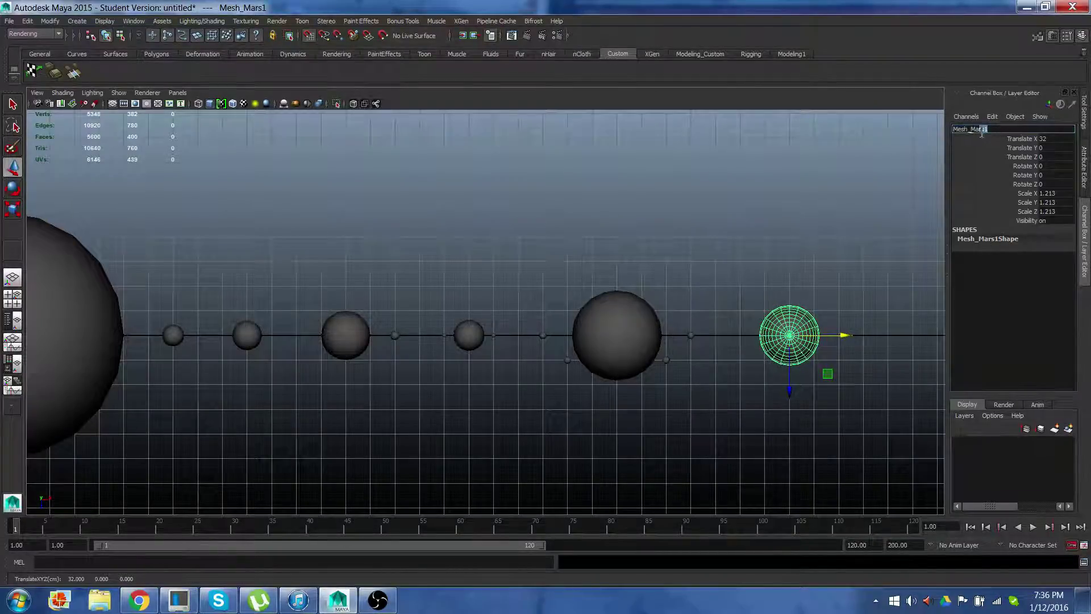
text(Saturn)
key(Return)
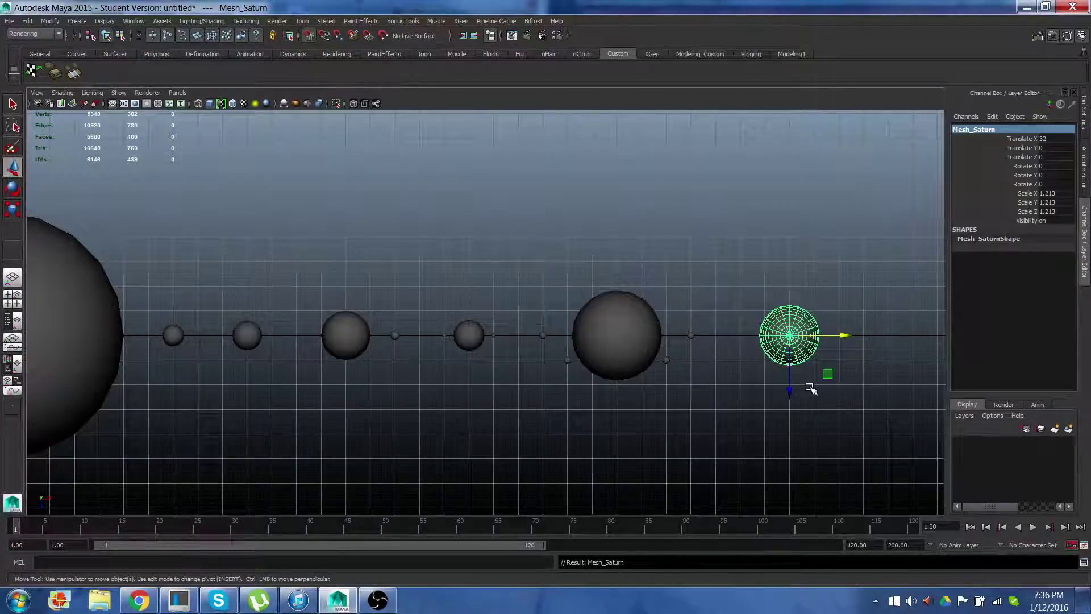
Move a moon next to Saturn and add two copies around it, with Mesh_moon10 at X 32, Z 2
click(692, 335)
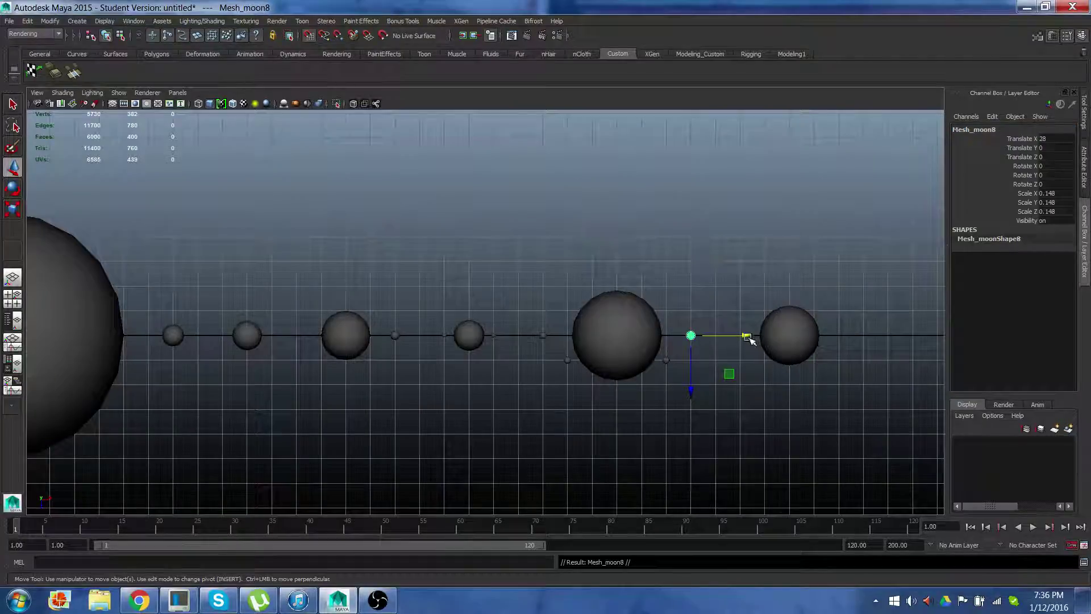
drag(748, 338, 840, 316)
key(ctrl+d)
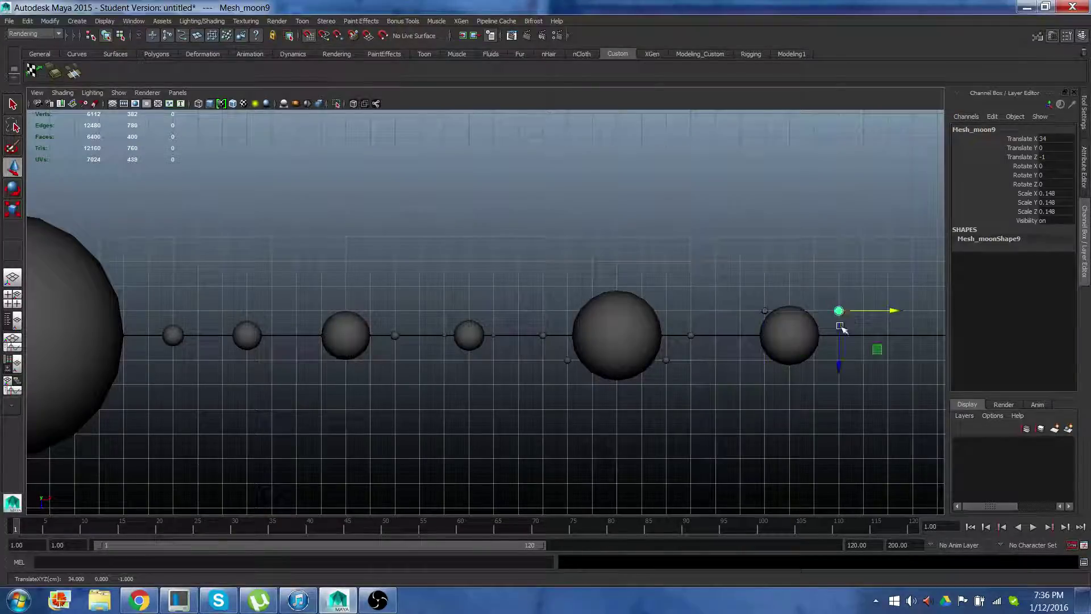
drag(840, 365, 842, 375)
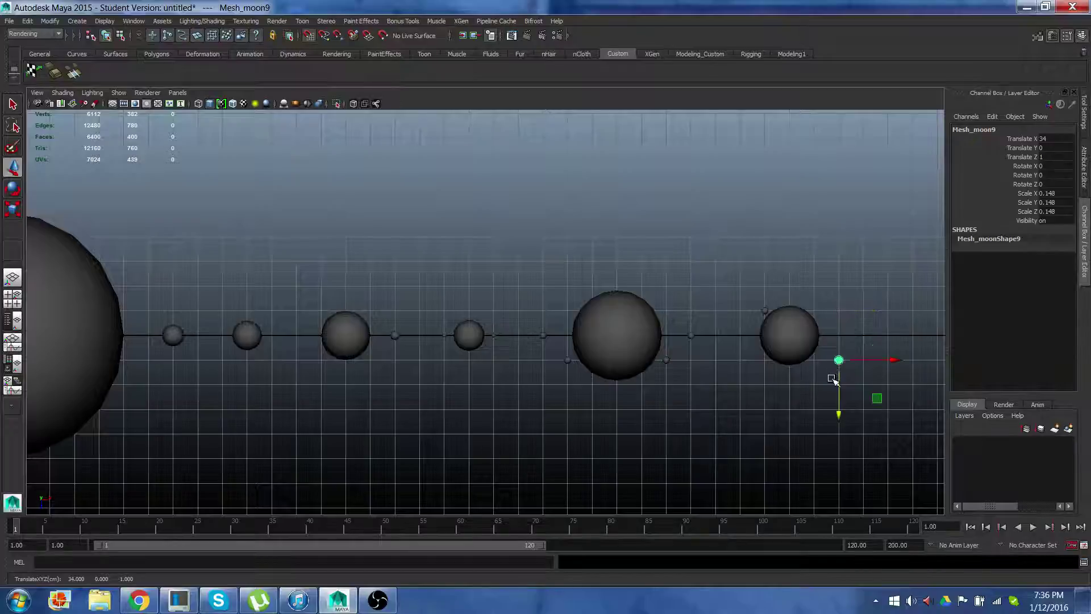
key(ctrl+d)
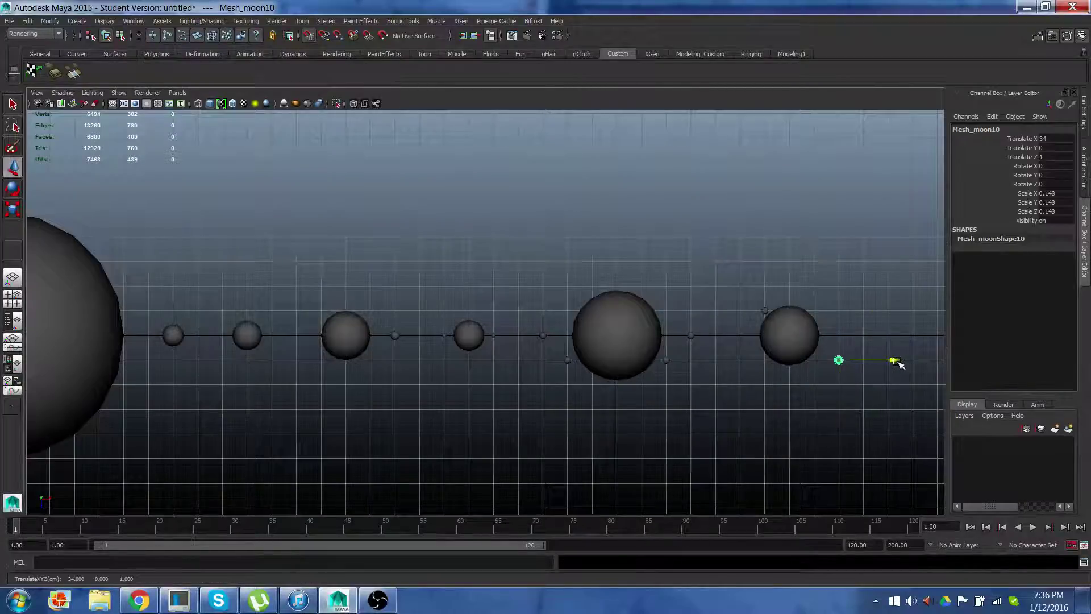
drag(894, 366, 791, 398)
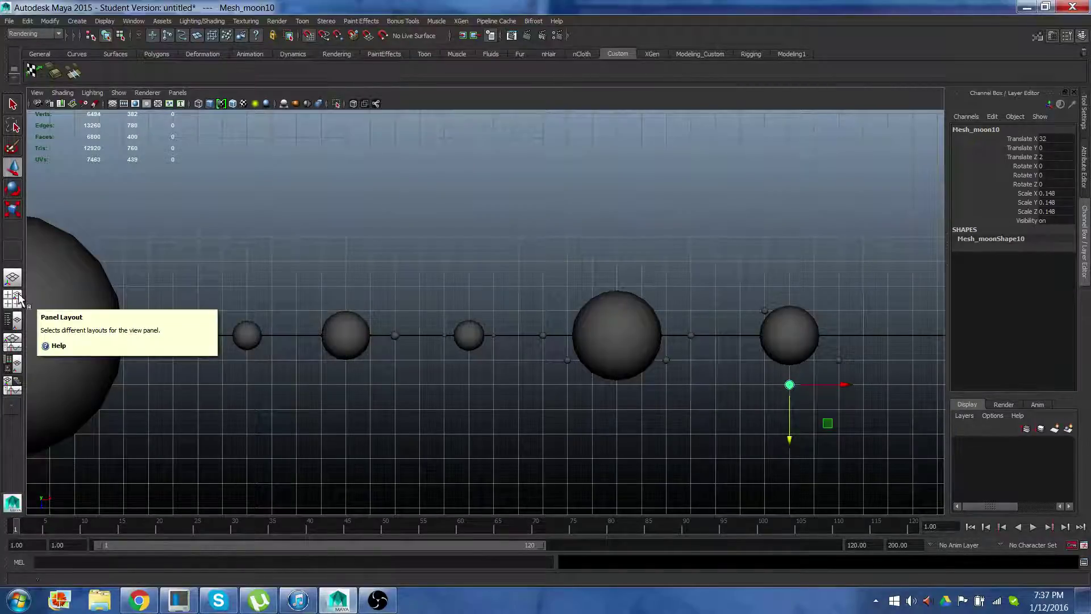
Create a NURBS torus and move it along X onto Saturn at X 32
click(78, 21)
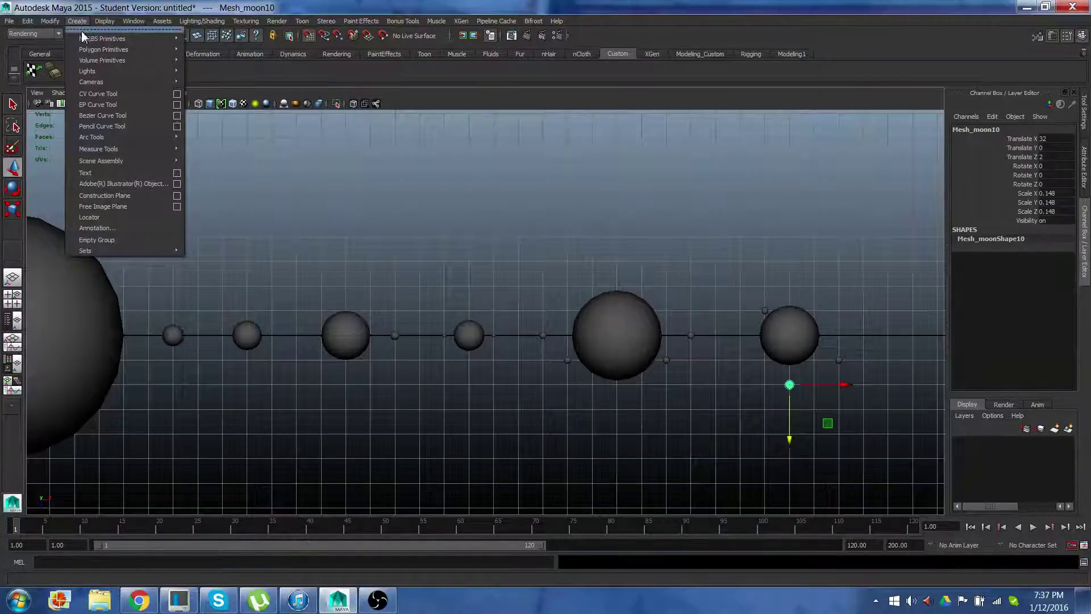
mouse_move(90, 42)
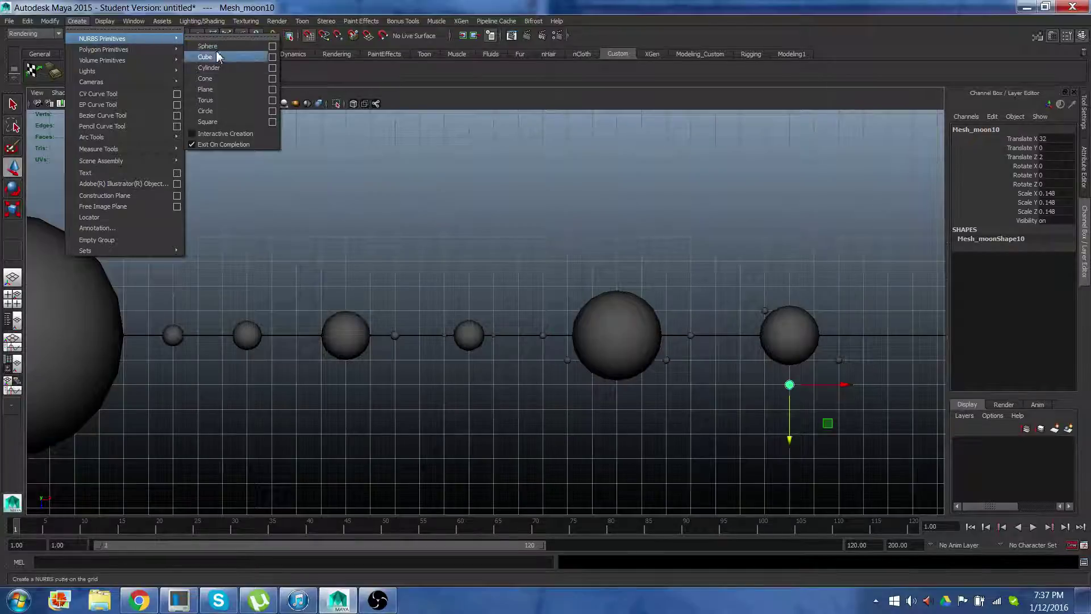
click(234, 103)
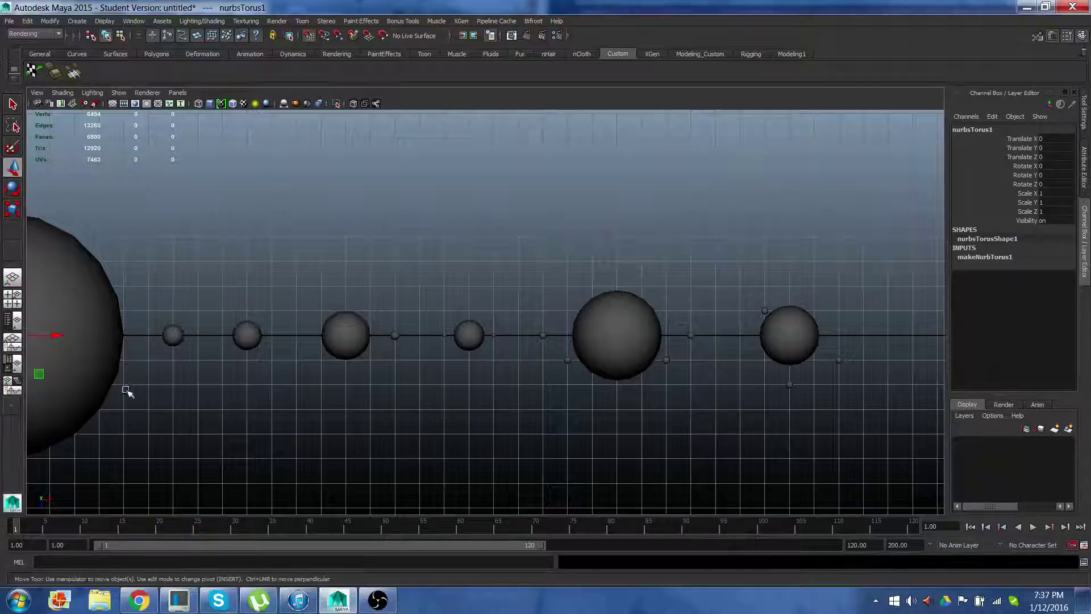
drag(80, 335, 803, 335)
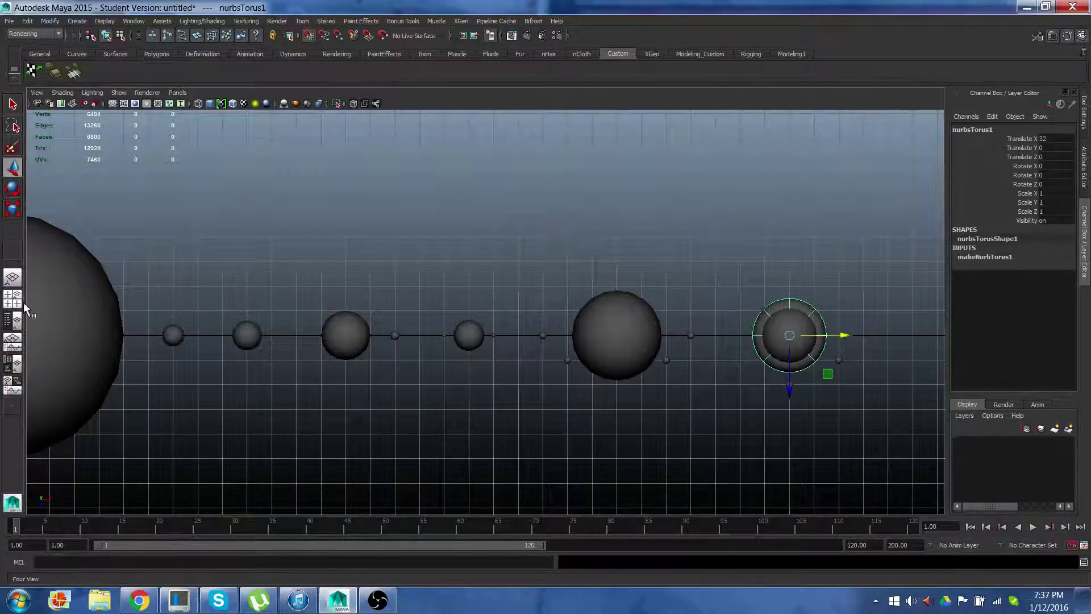
Frame the torus in a four-pane layout and show its makeNurbTorus1 construction attributes
click(13, 296)
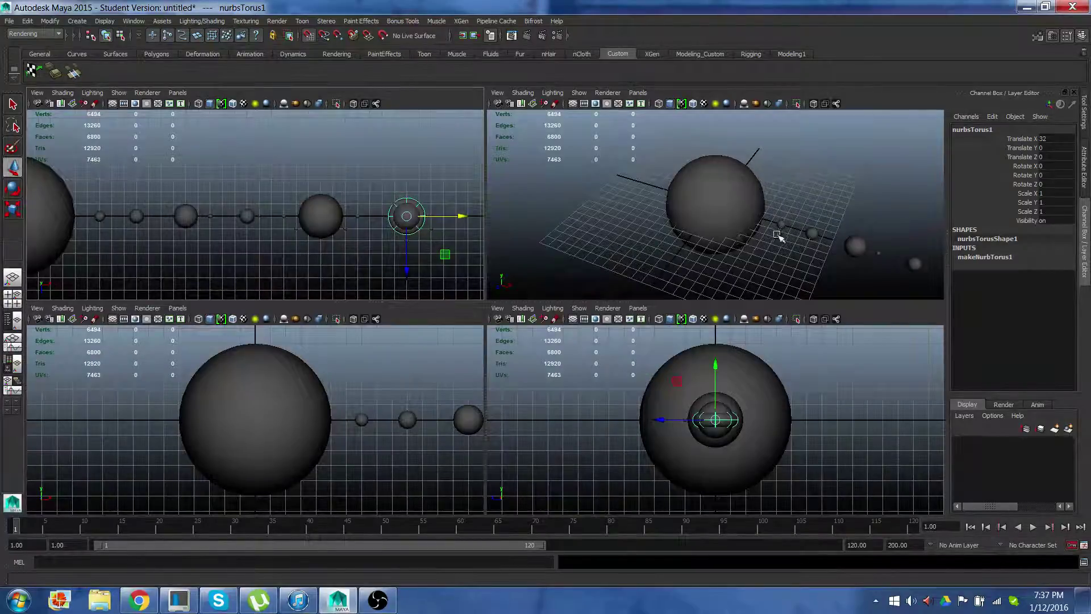
key(f)
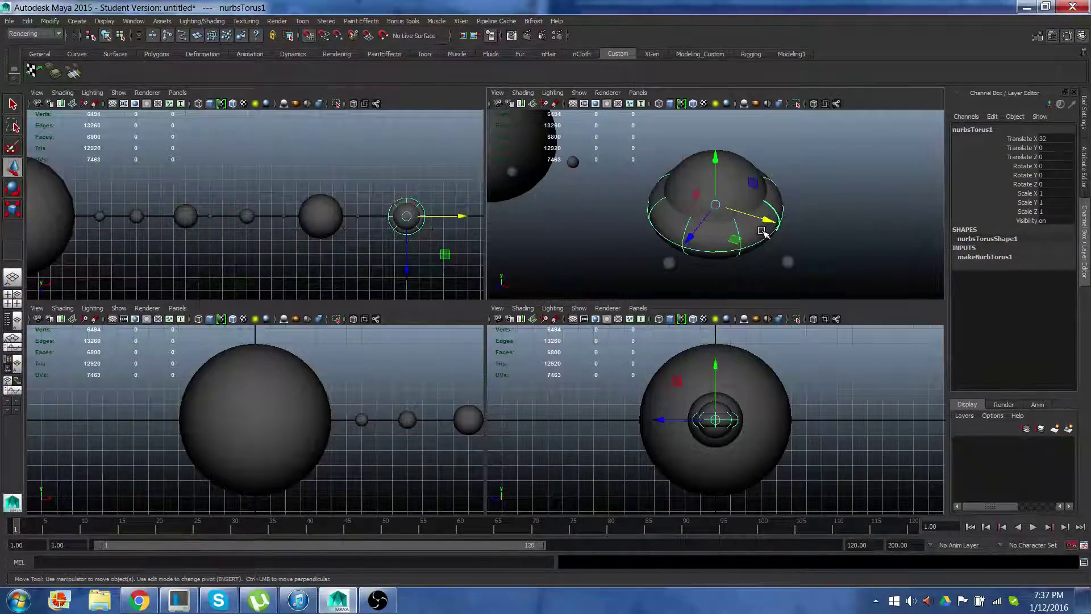
scroll(760, 186, up, 2)
scroll(760, 186, up, 2)
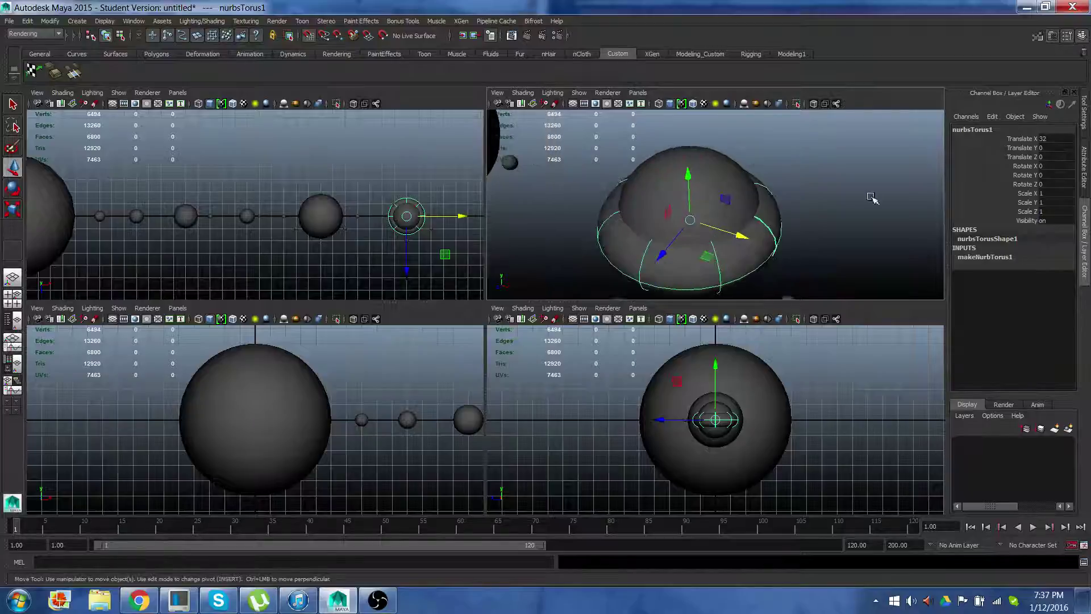
click(1086, 177)
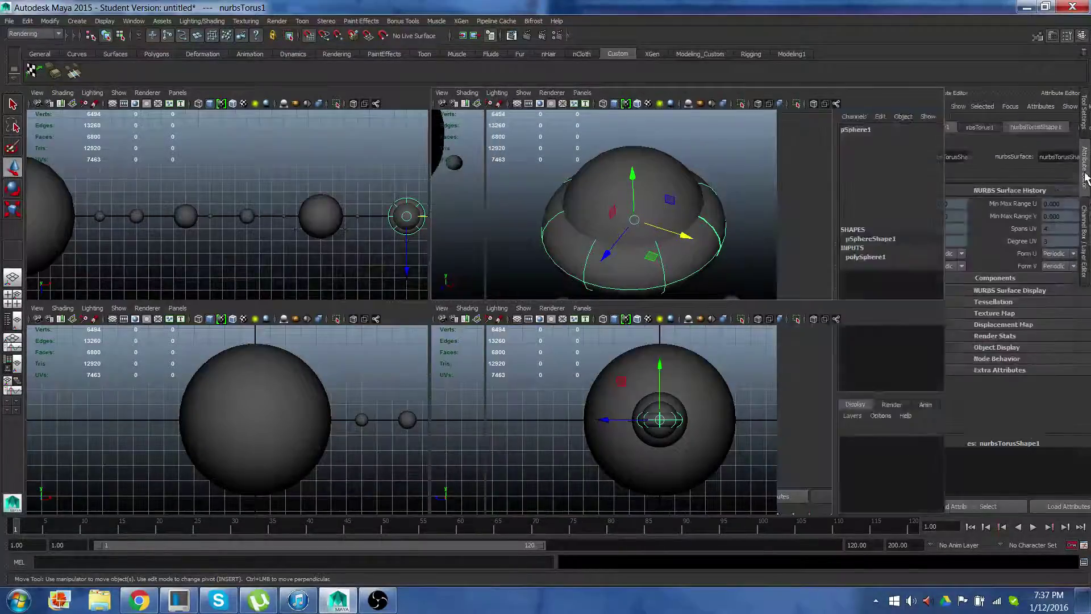
click(1083, 227)
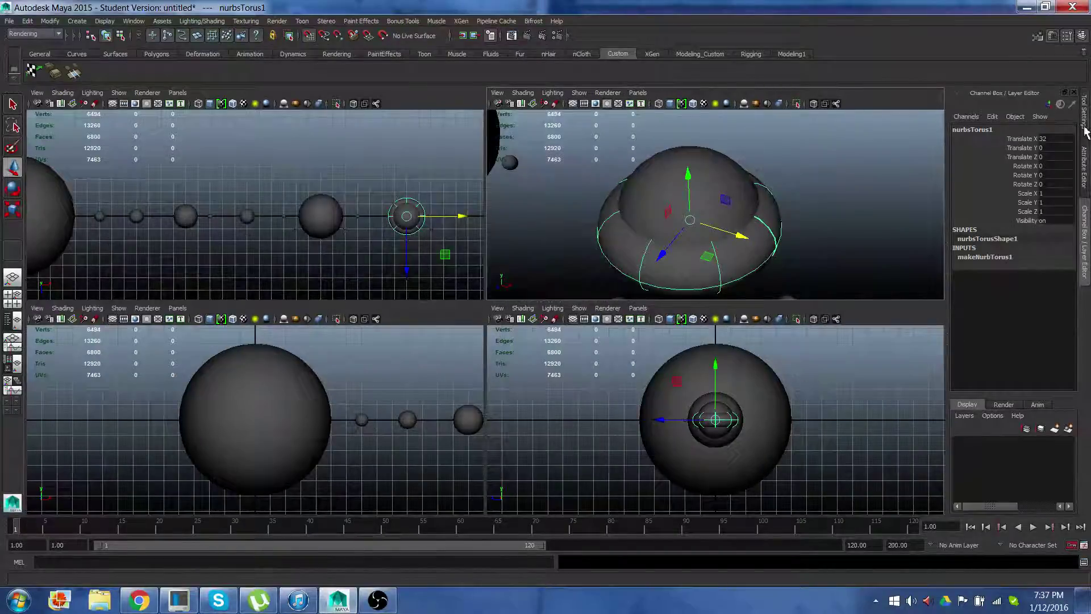
click(1084, 114)
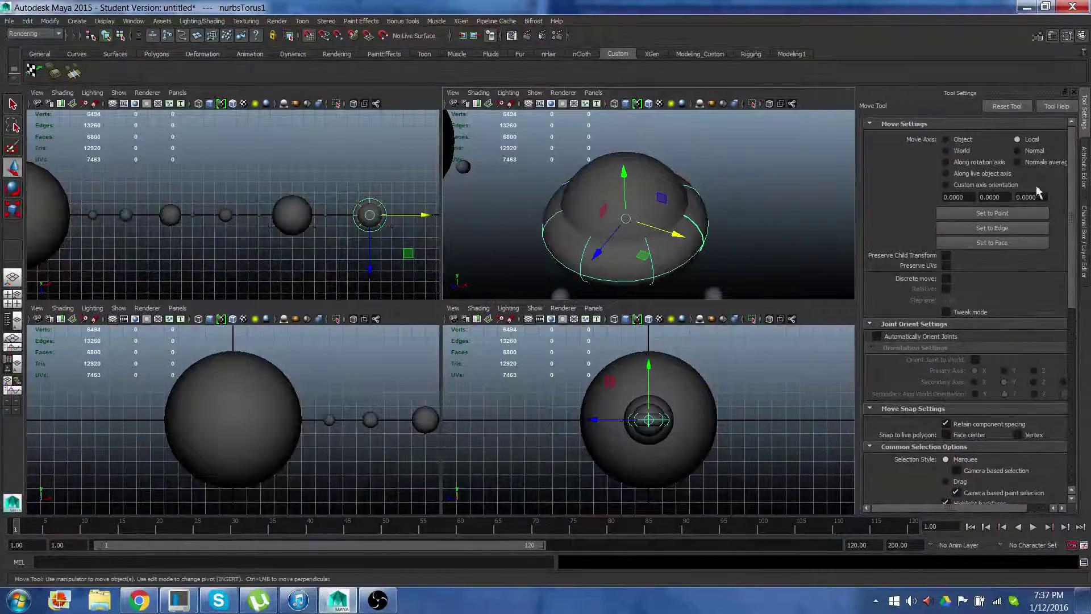
click(1086, 167)
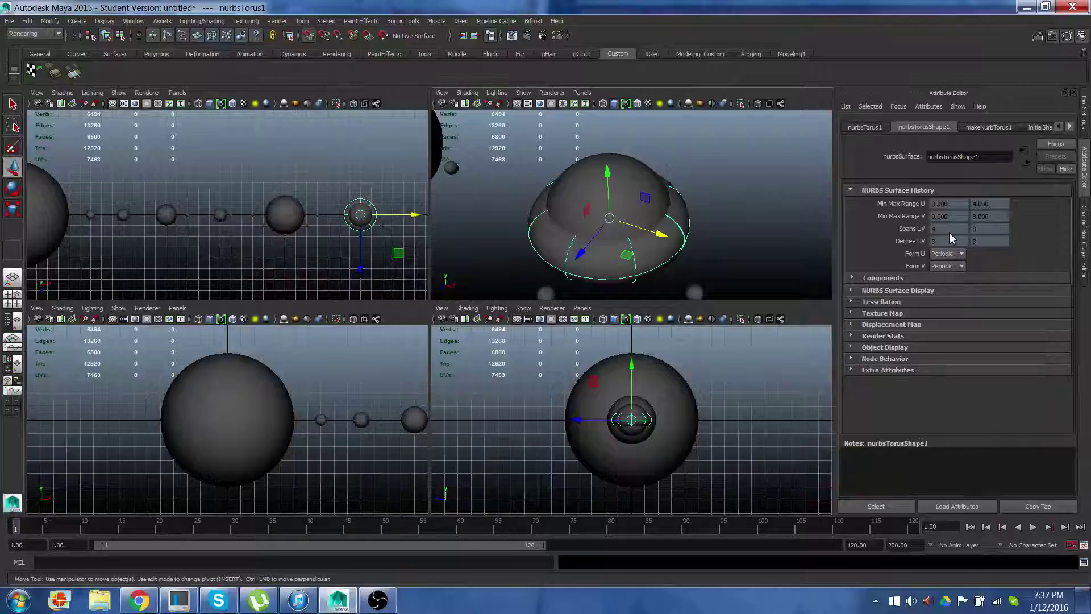
click(992, 126)
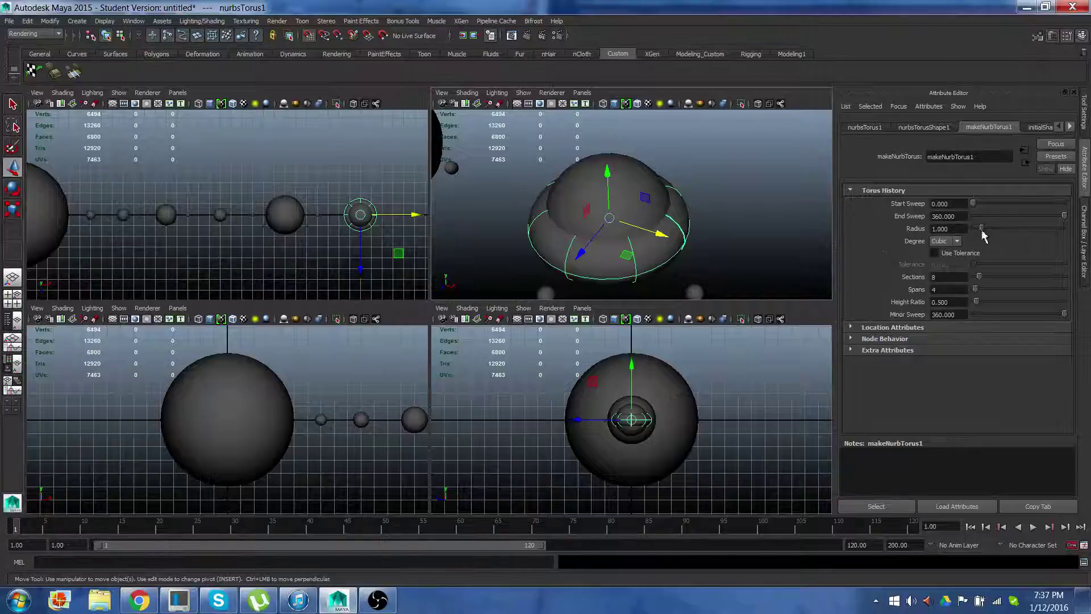
Shrink the radius, shorten End Sweep, raise Spans from 4 to 7, and set Height Ratio 0.05
drag(983, 228, 986, 226)
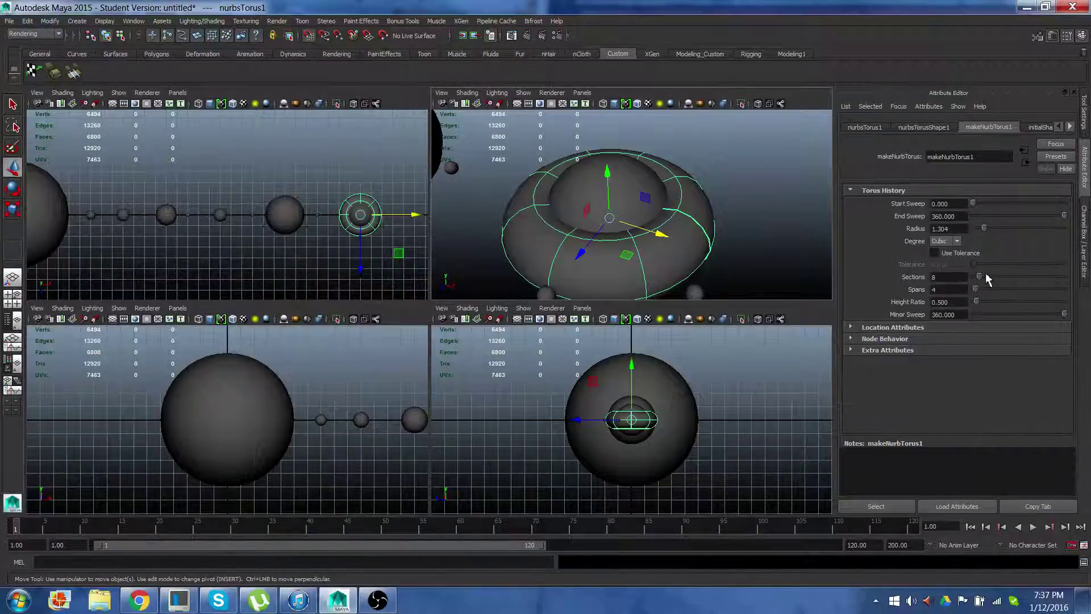
drag(1066, 219, 1079, 219)
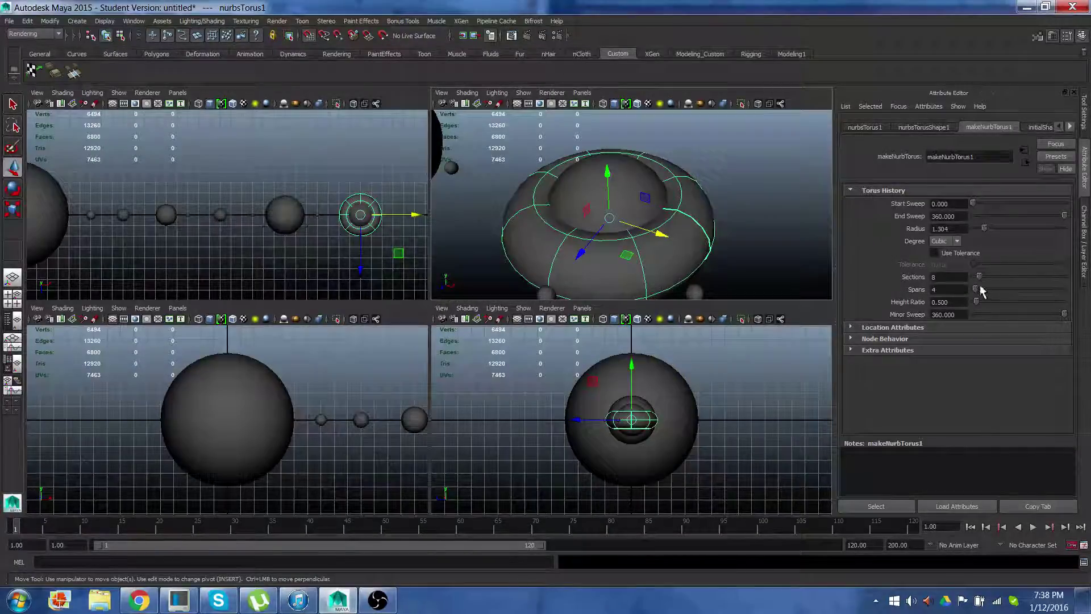
drag(978, 289, 991, 277)
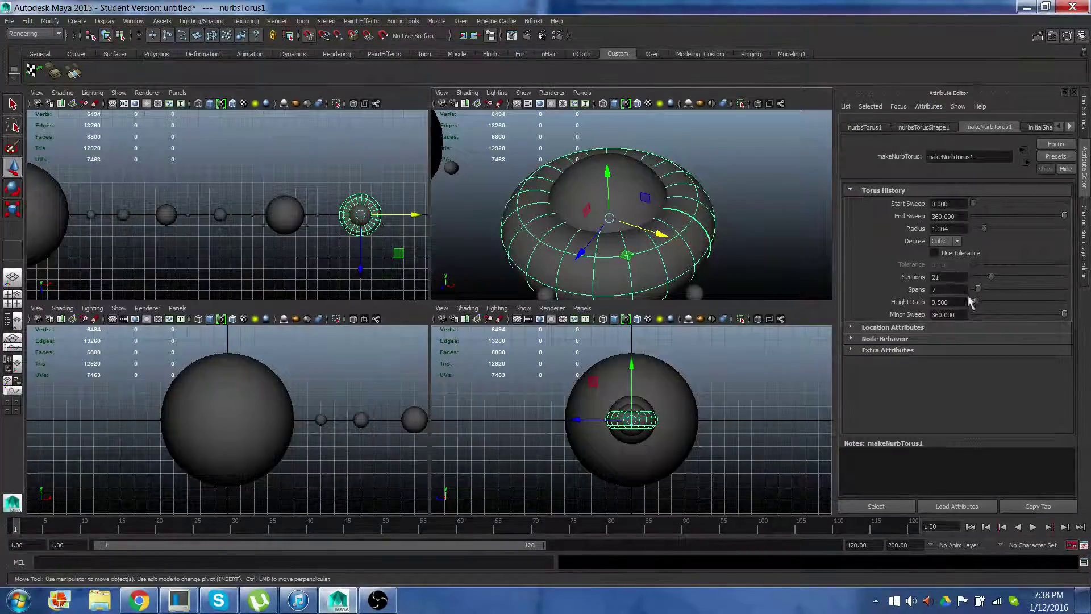
drag(981, 305, 974, 307)
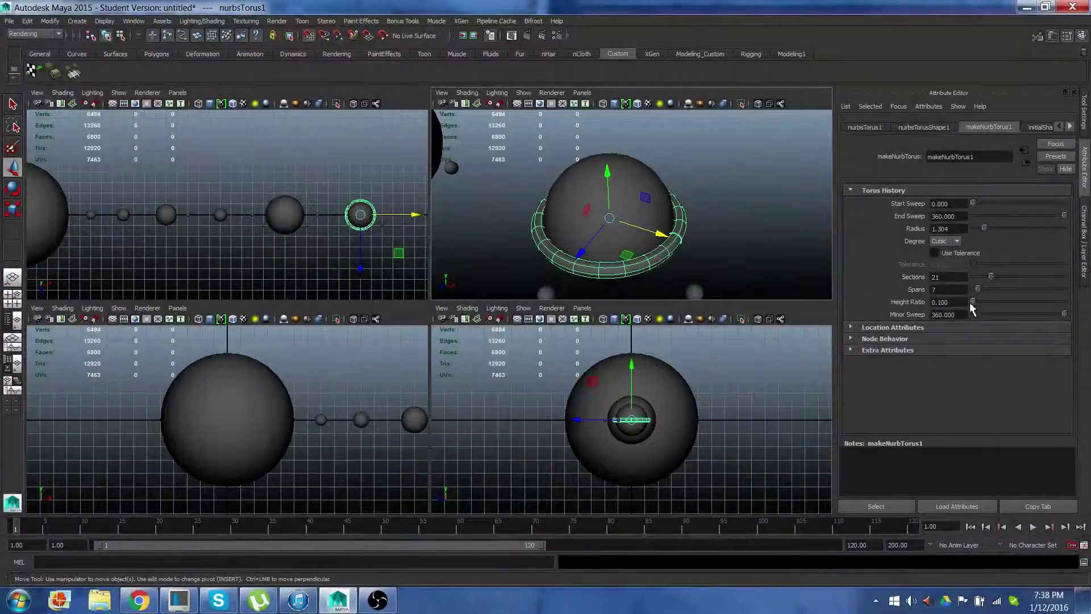
click(957, 302)
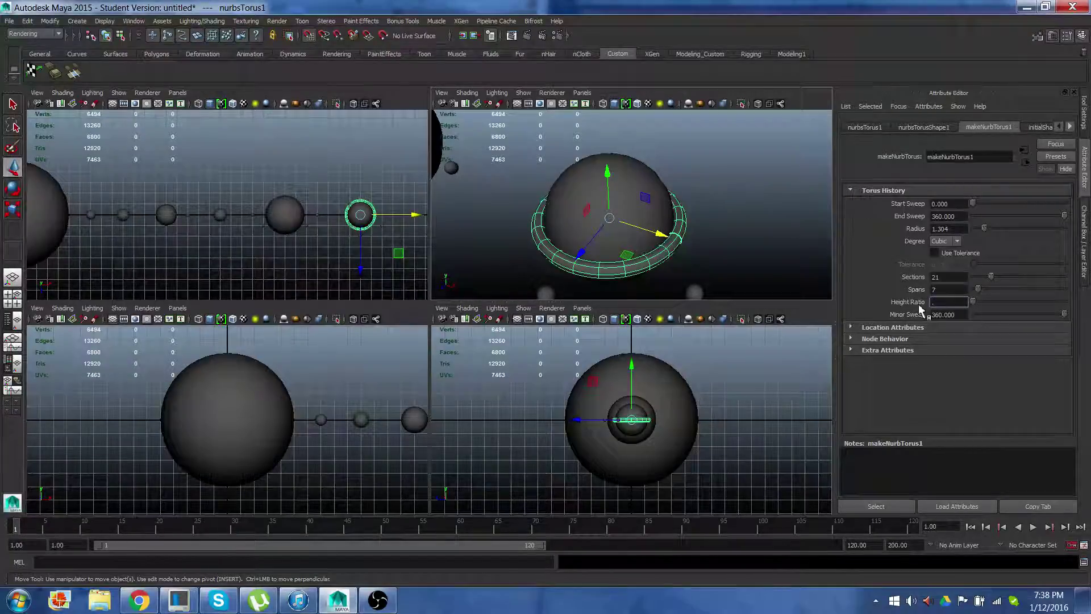
key(Return)
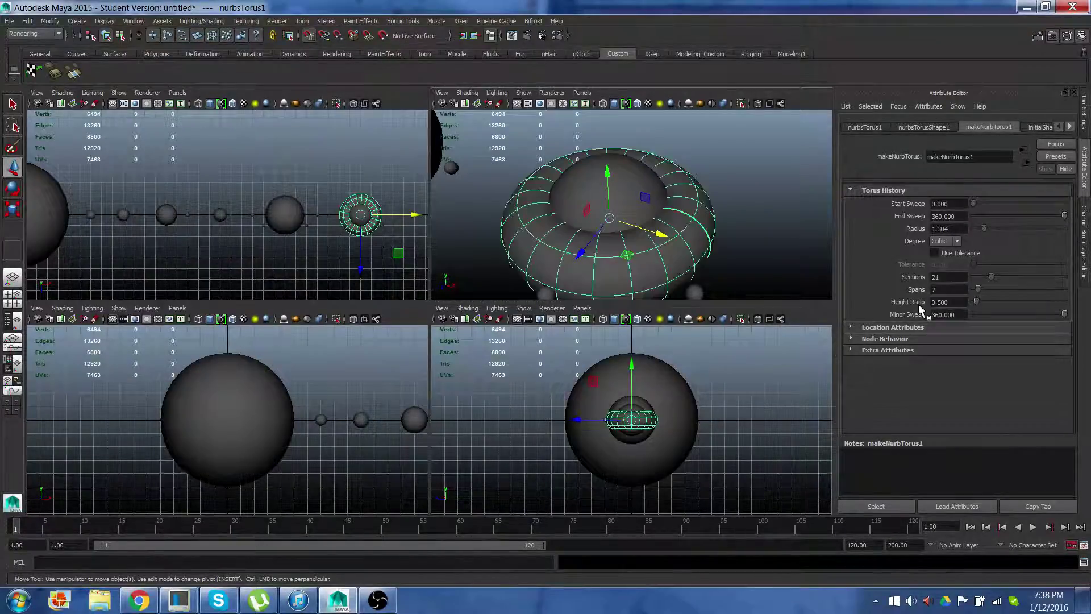
click(927, 301)
text(.05)
key(Return)
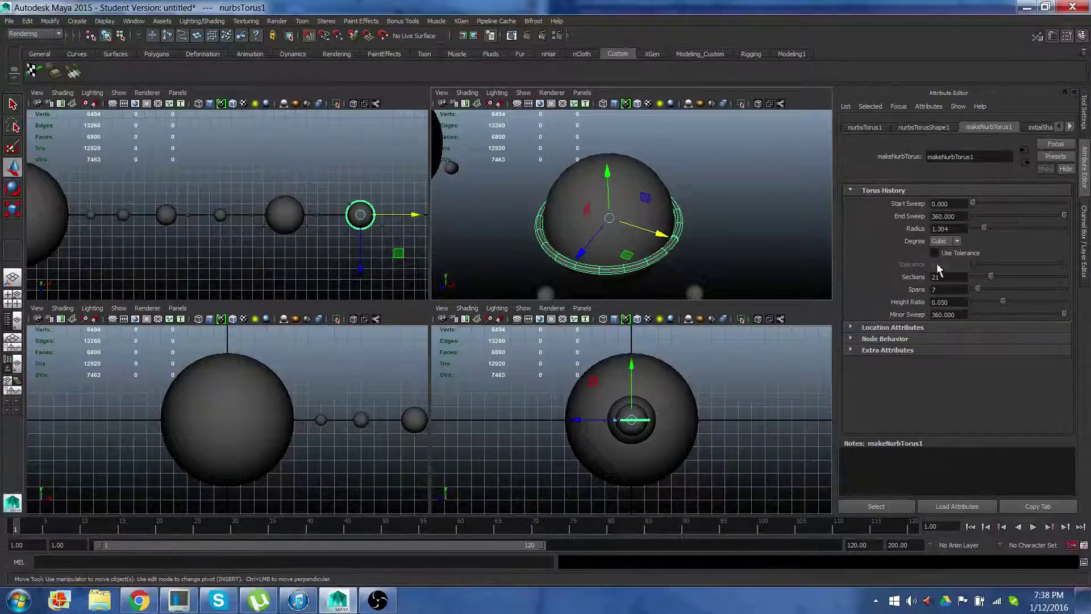
Widen the radius to 1.429, raise Sections to 25 and increase the height ratio
drag(987, 230, 990, 227)
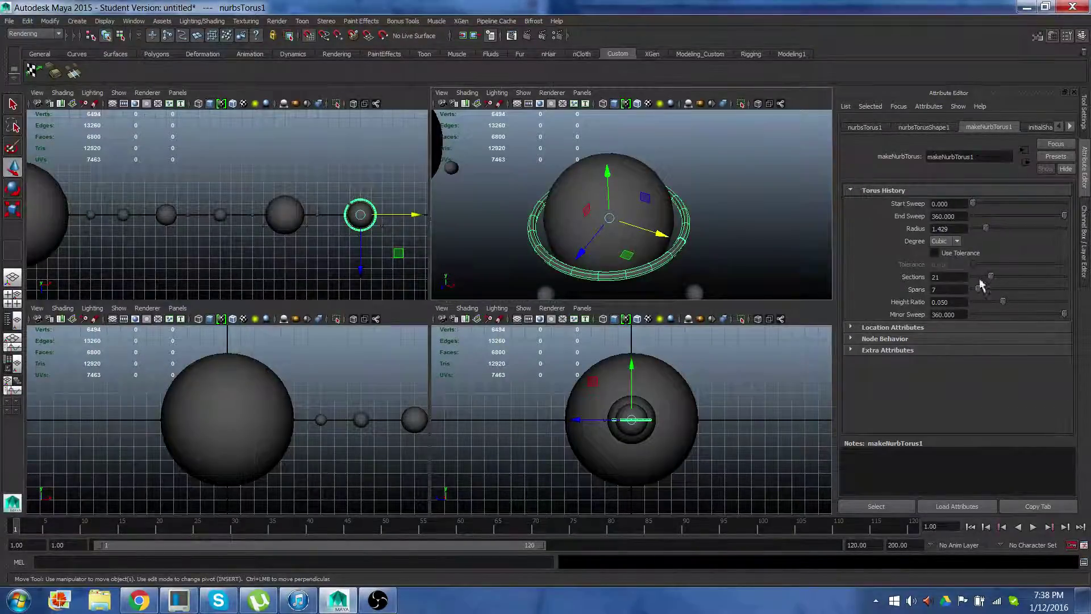
drag(995, 278, 989, 290)
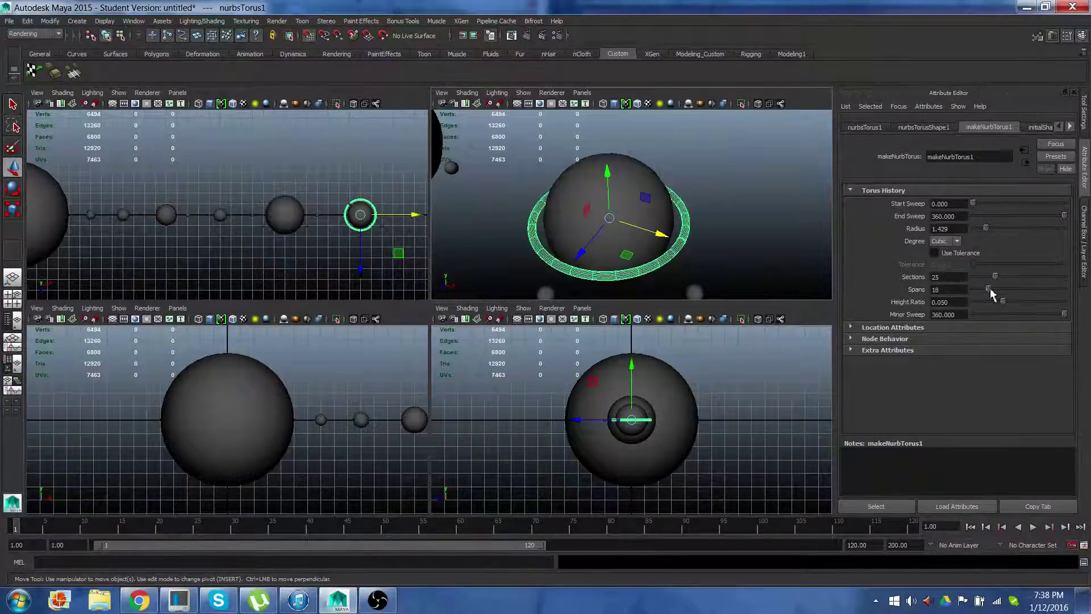
drag(1001, 304, 1002, 292)
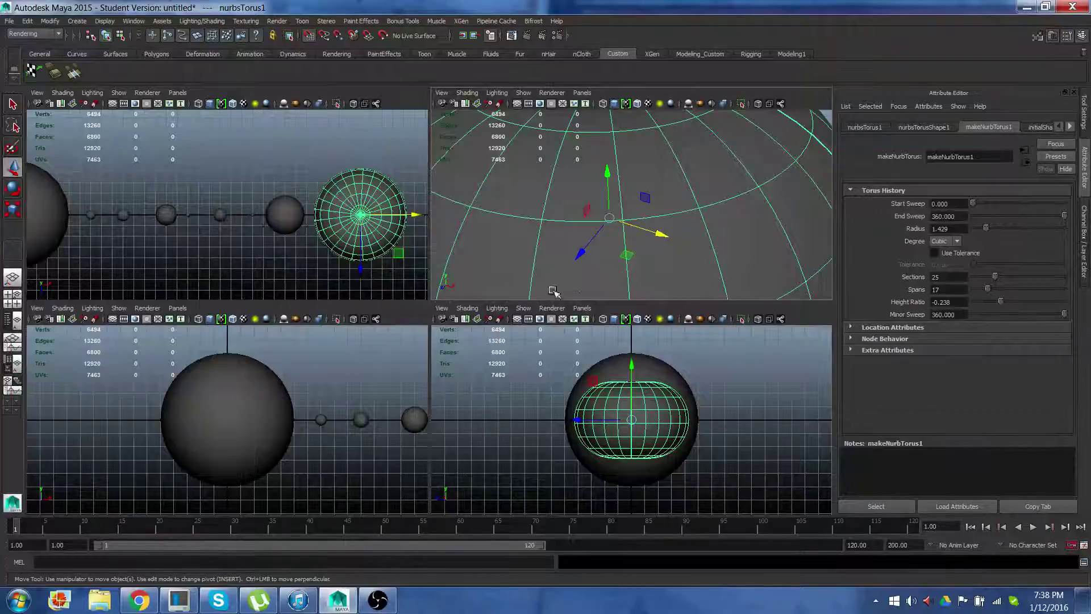
Deselect the torus, select Mesh_Saturn and create a new polygon sphere
key(ctrl+z)
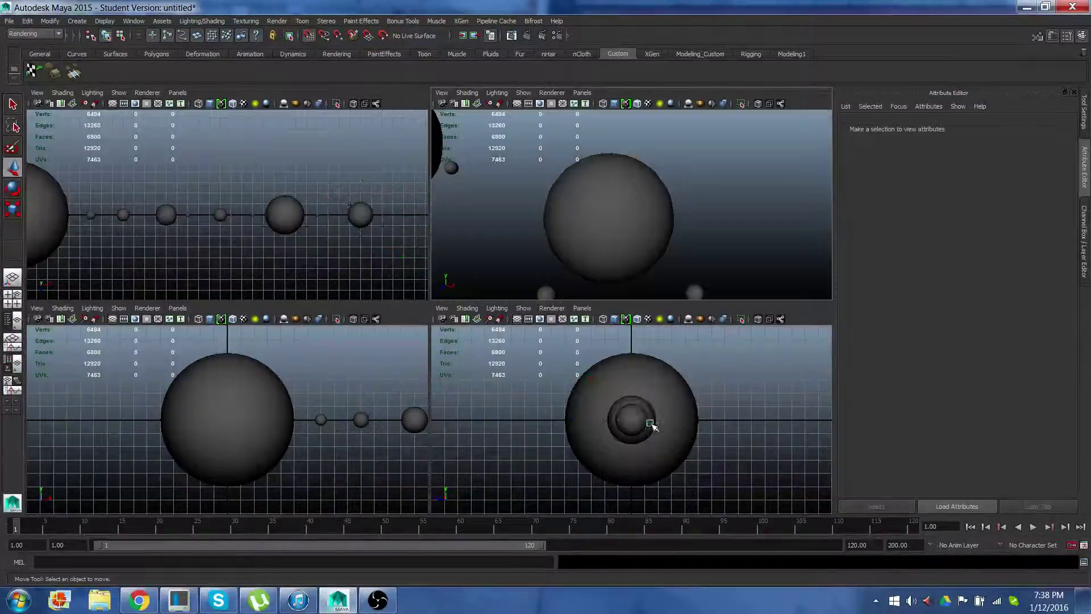
click(627, 230)
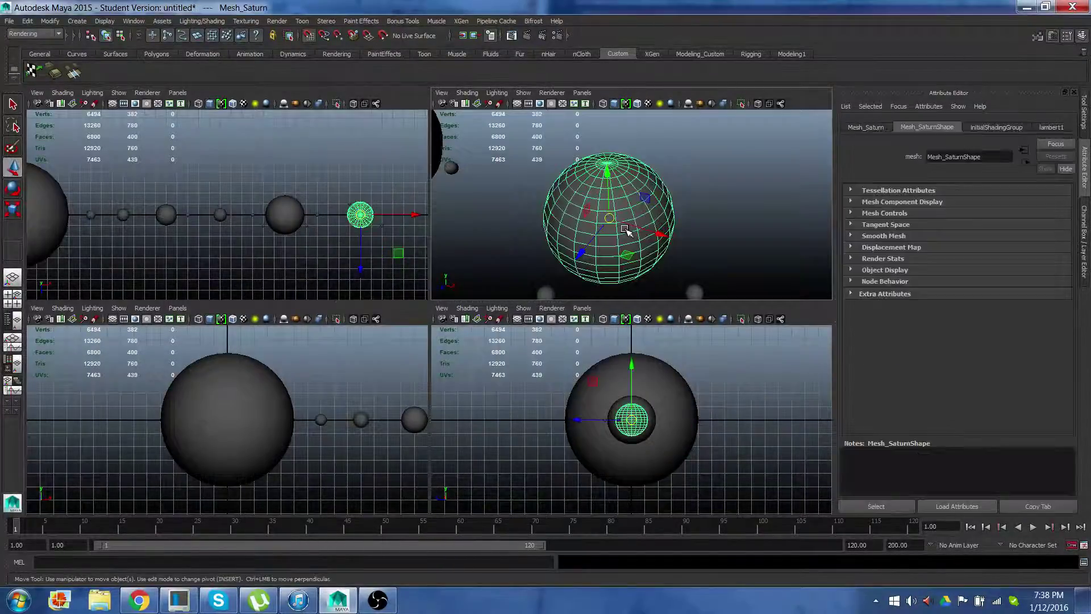
click(77, 21)
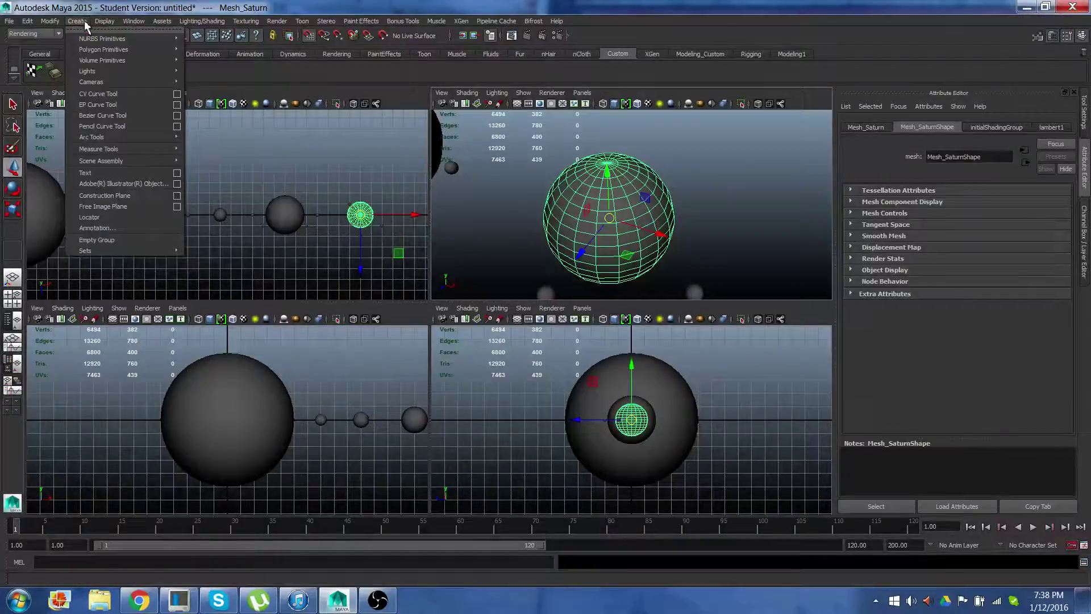
mouse_move(98, 51)
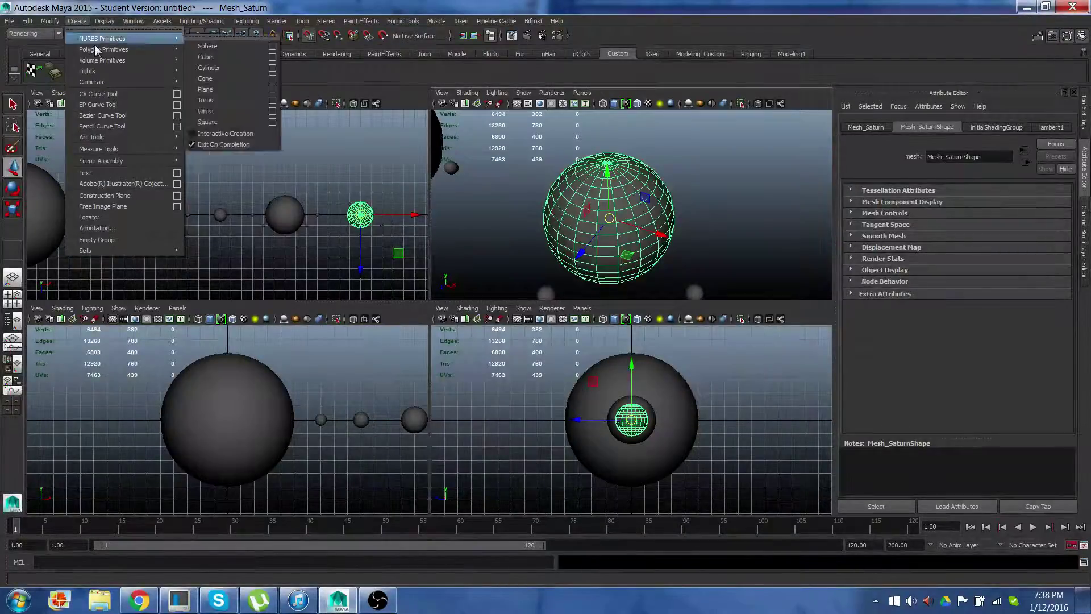
click(208, 57)
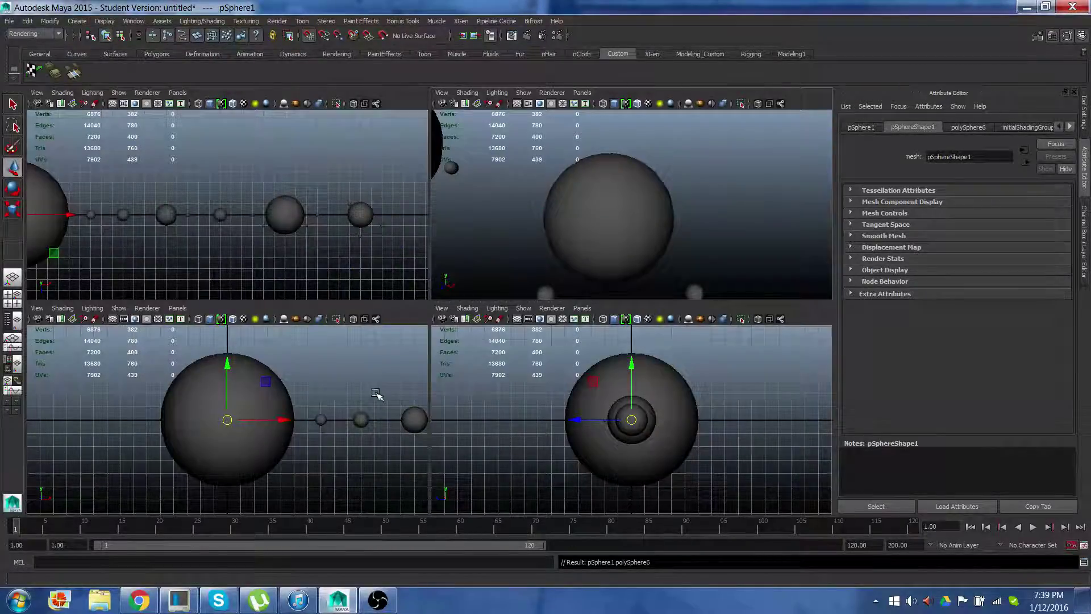
Move pSphere1 along X to Saturn and raise it slightly above the planet's centre
scroll(551, 206, down, 10)
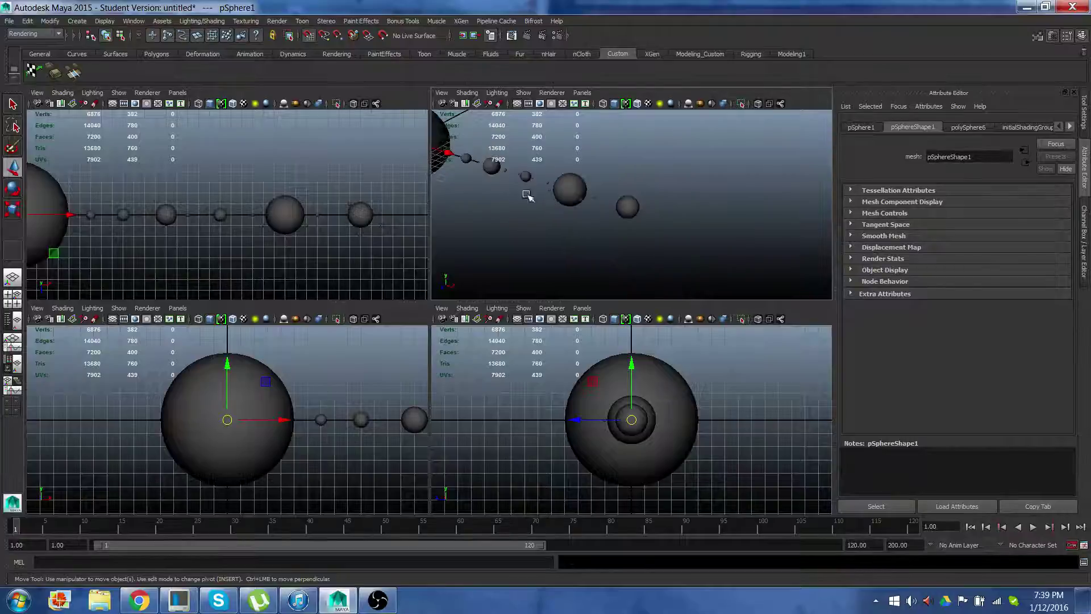
alt+drag(528, 195, 629, 206)
click(495, 173)
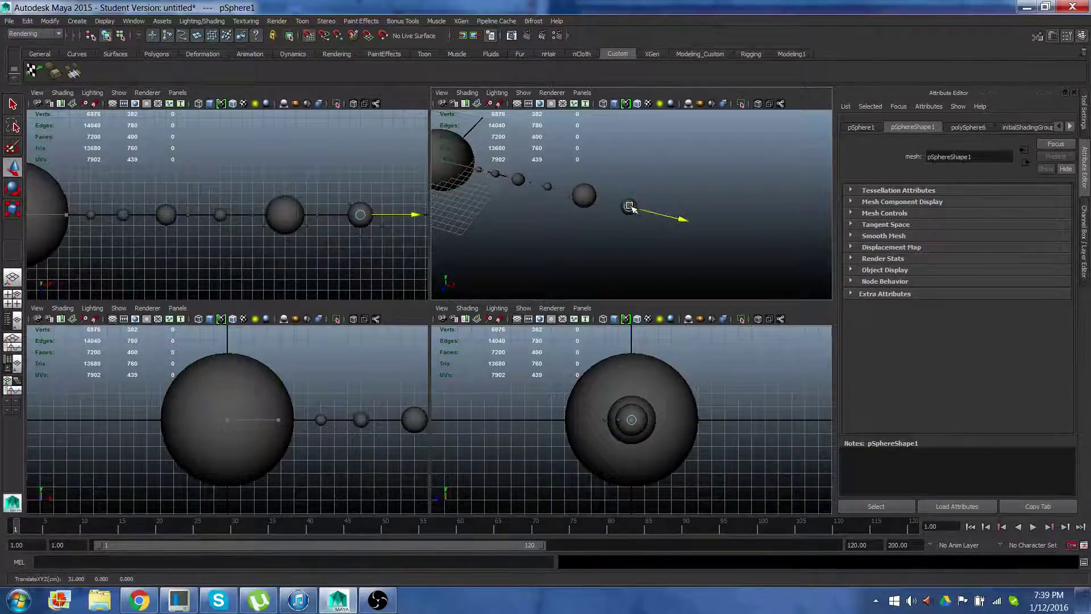
key(f)
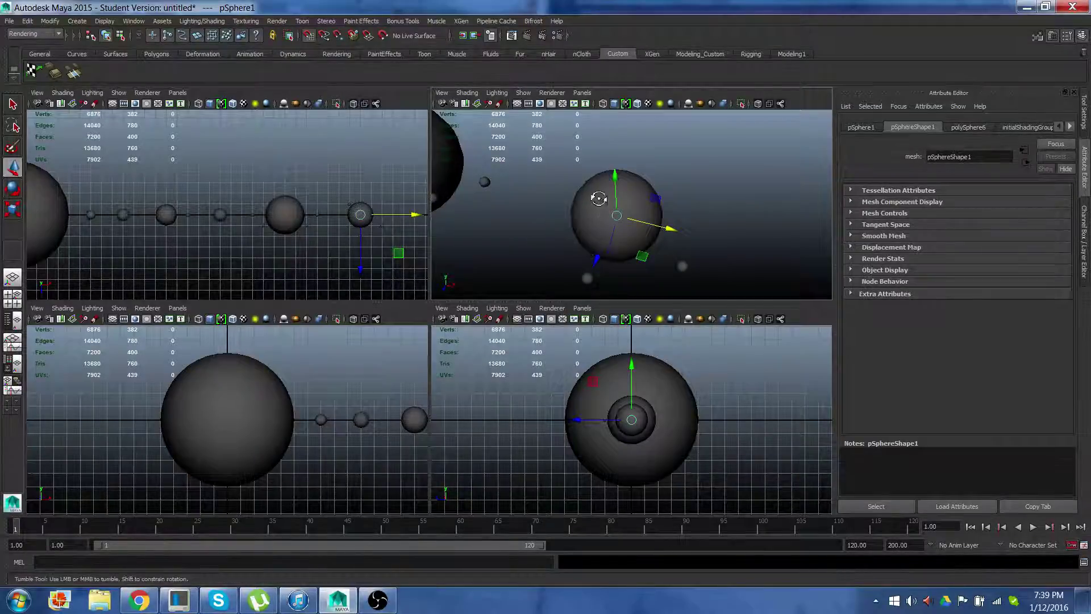
alt+drag(597, 195, 622, 108)
alt+drag(597, 171, 556, 179)
key(f)
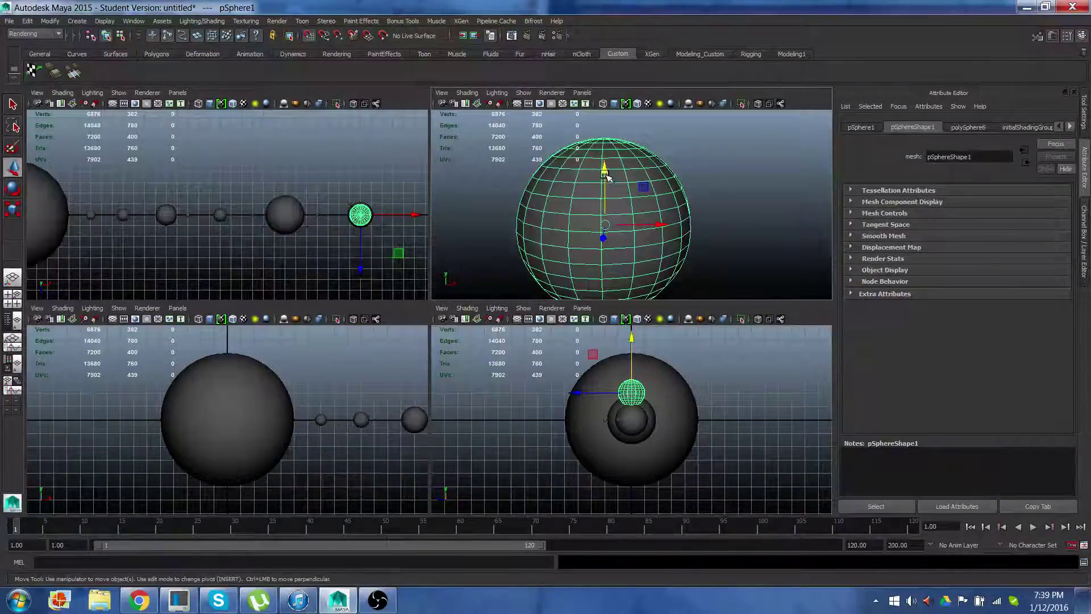
drag(606, 174, 604, 145)
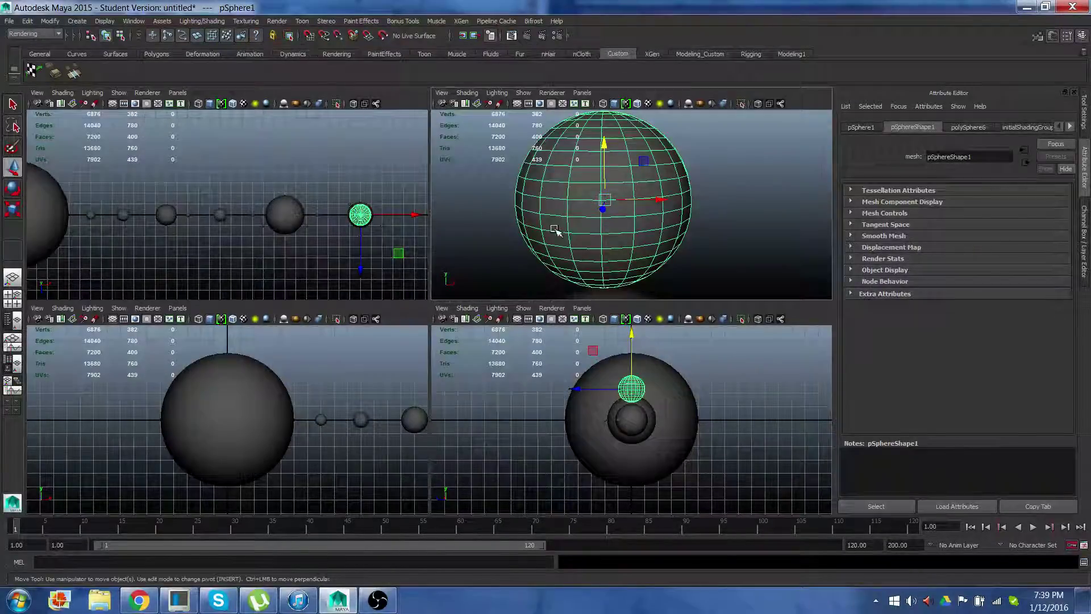
Switch the new sphere to face selection and pick a starting face
right_drag(552, 226, 554, 239)
click(524, 182)
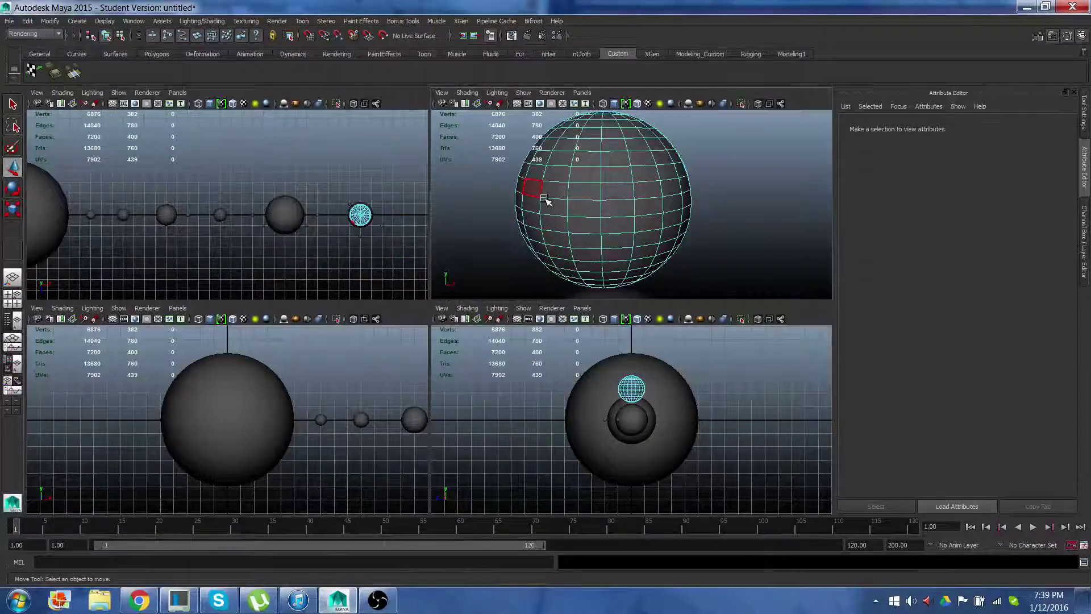
alt+drag(534, 190, 614, 248)
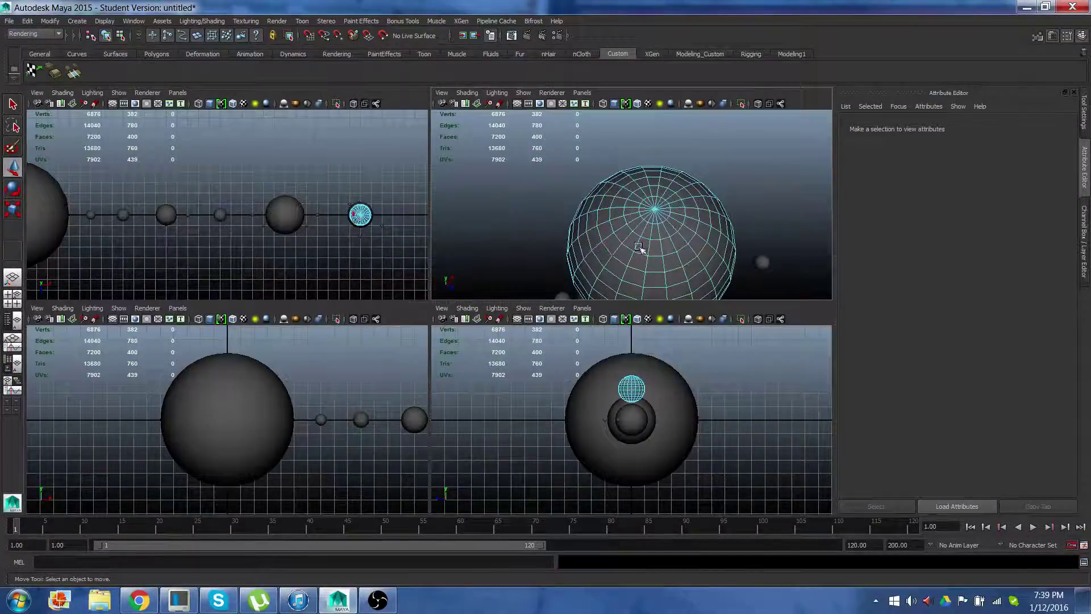
click(670, 250)
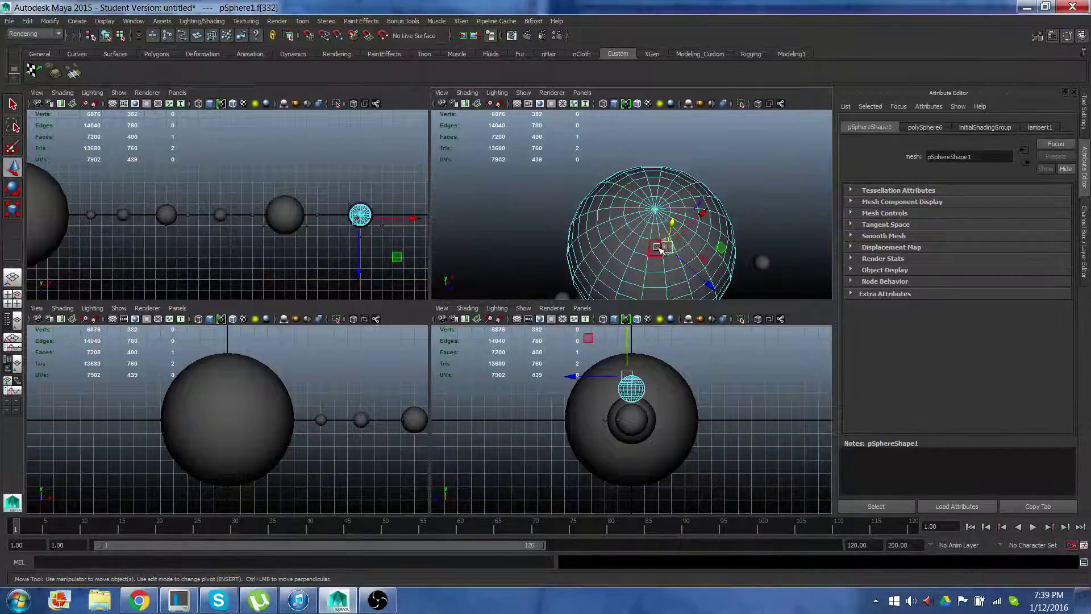
key(q)
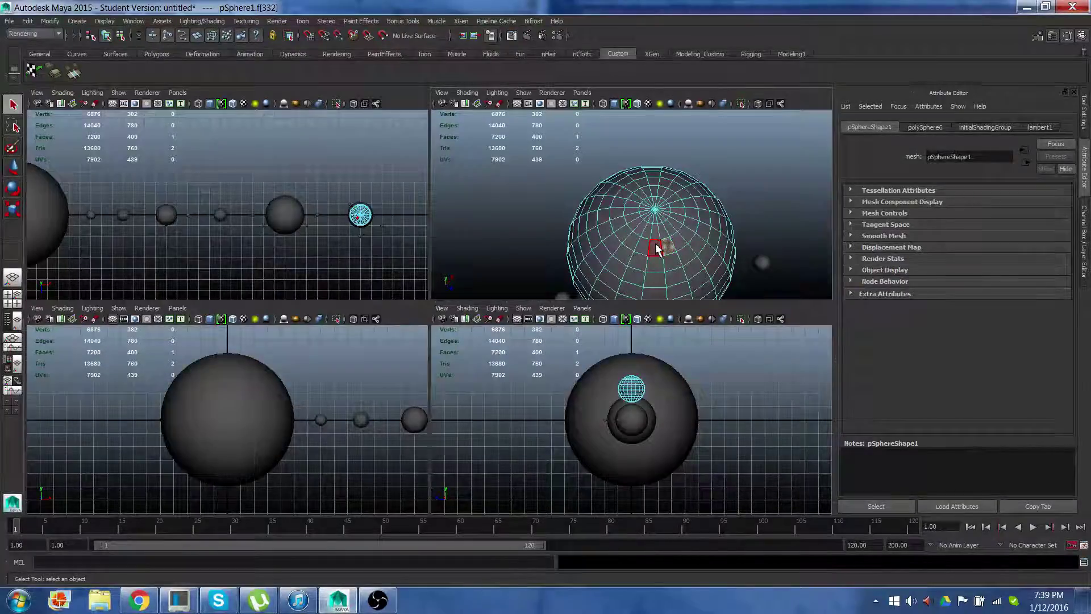
double_click(656, 244)
click(656, 246)
Select the faces around the pole and delete them, leaving a thin 20-face band
shift+click(681, 240)
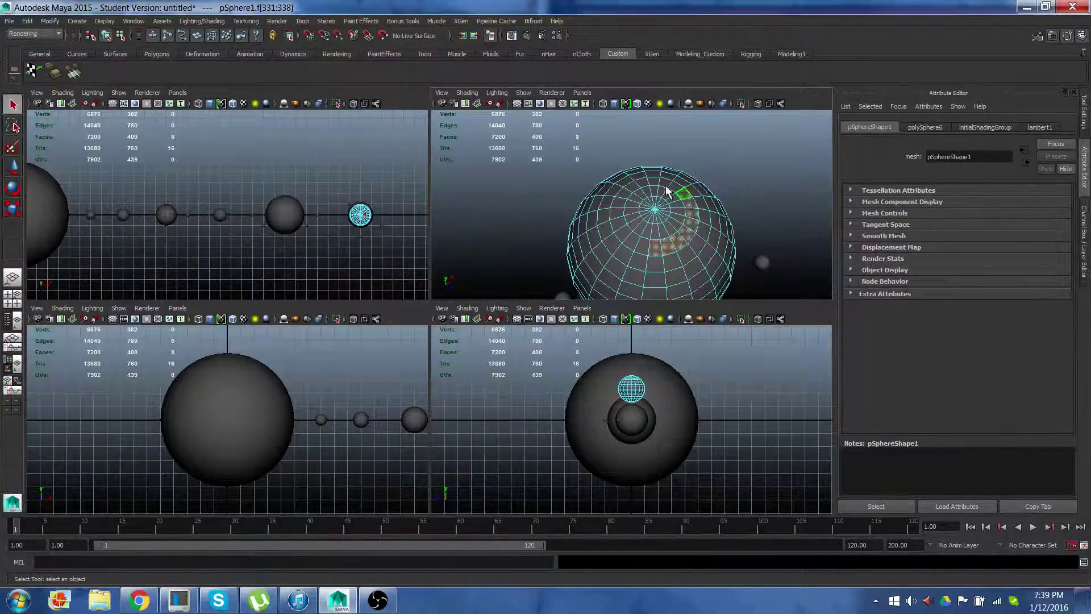
shift+double_click(634, 189)
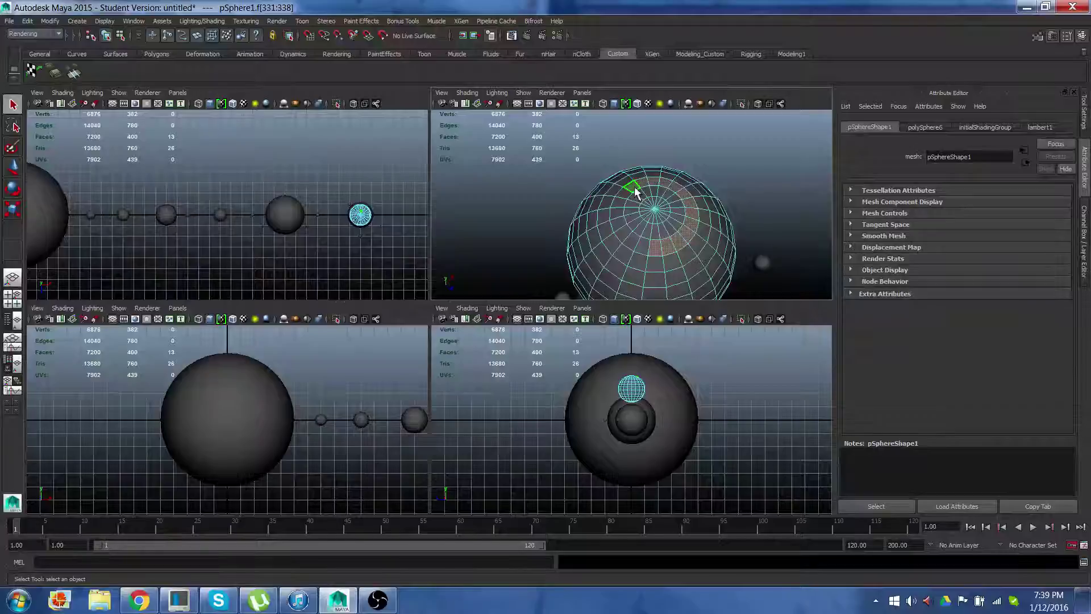
shift+double_click(603, 185)
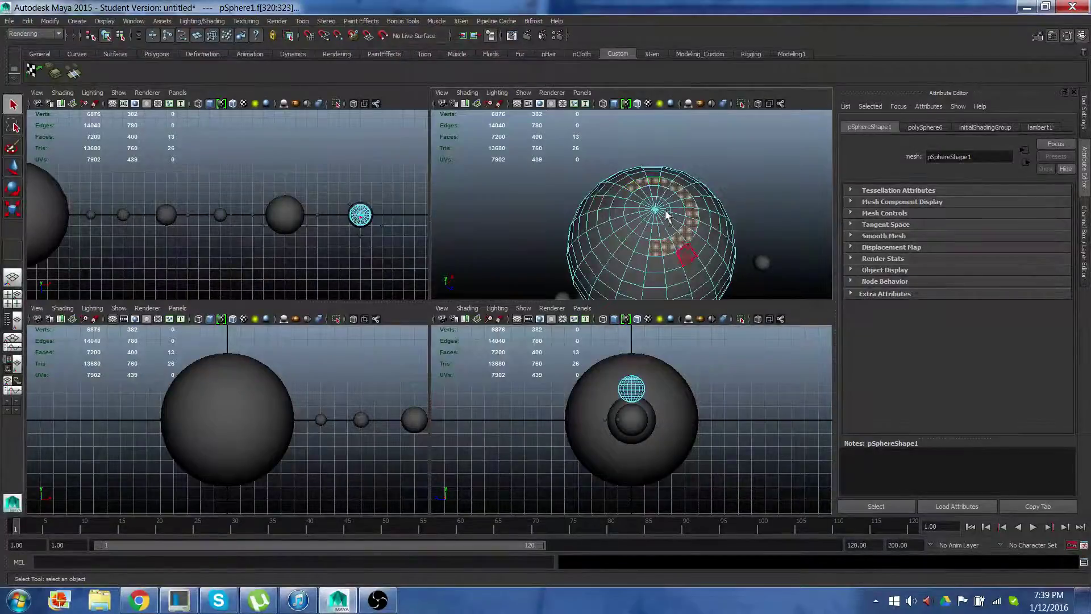
shift+double_click(621, 228)
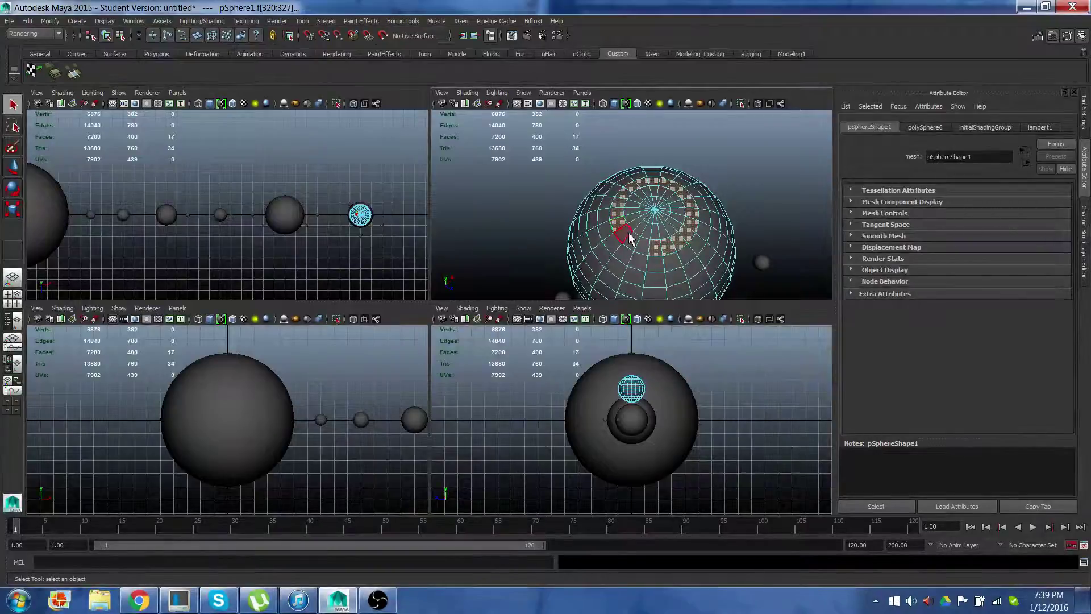
shift+click(633, 243)
shift+click(647, 248)
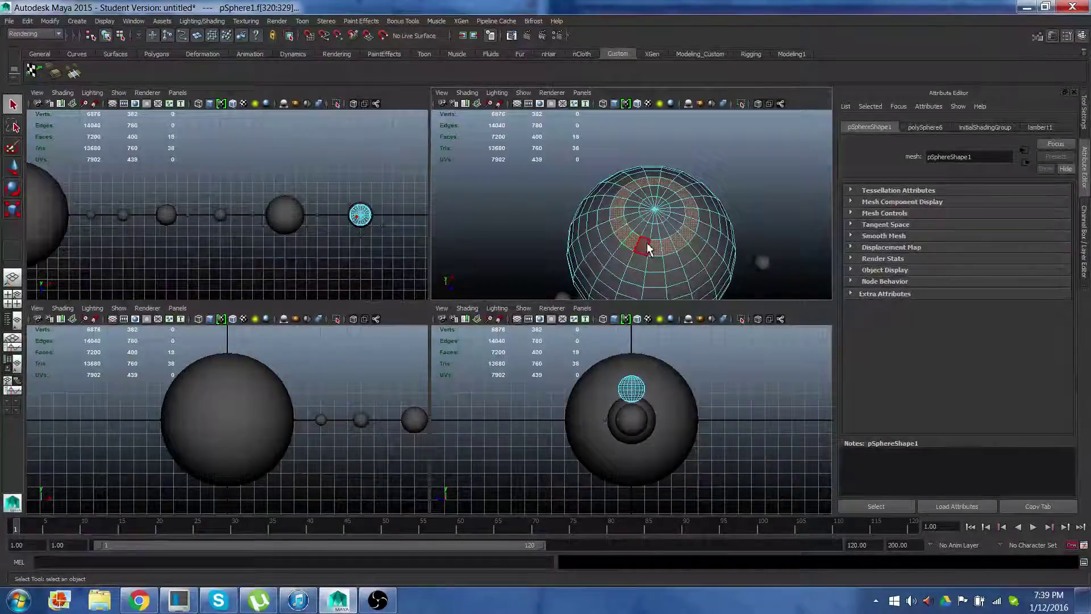
scroll(648, 249, down, 3)
alt+drag(650, 244, 755, 292)
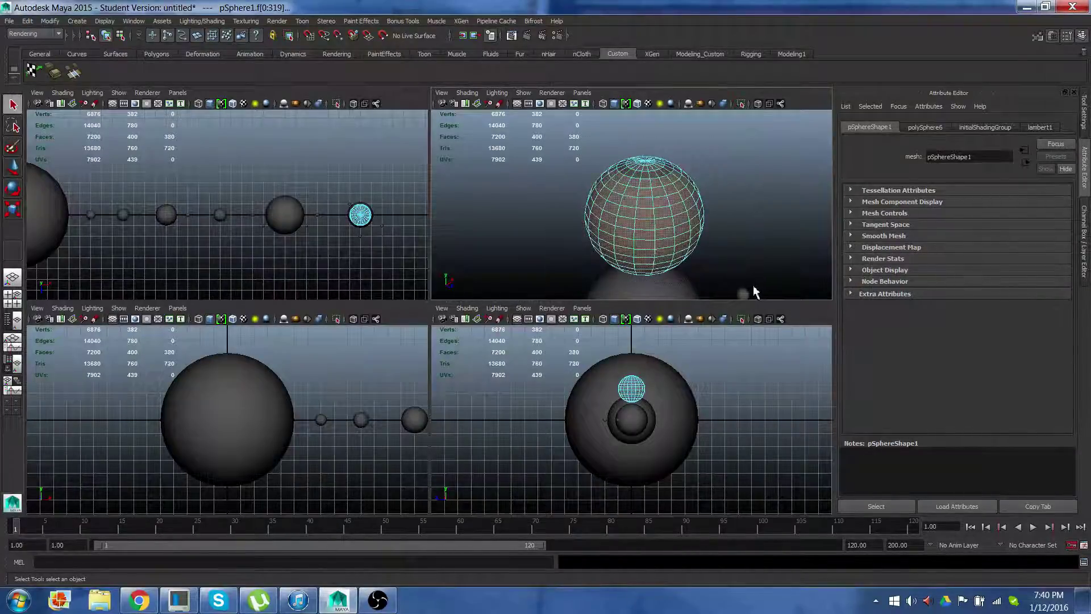
key(Delete)
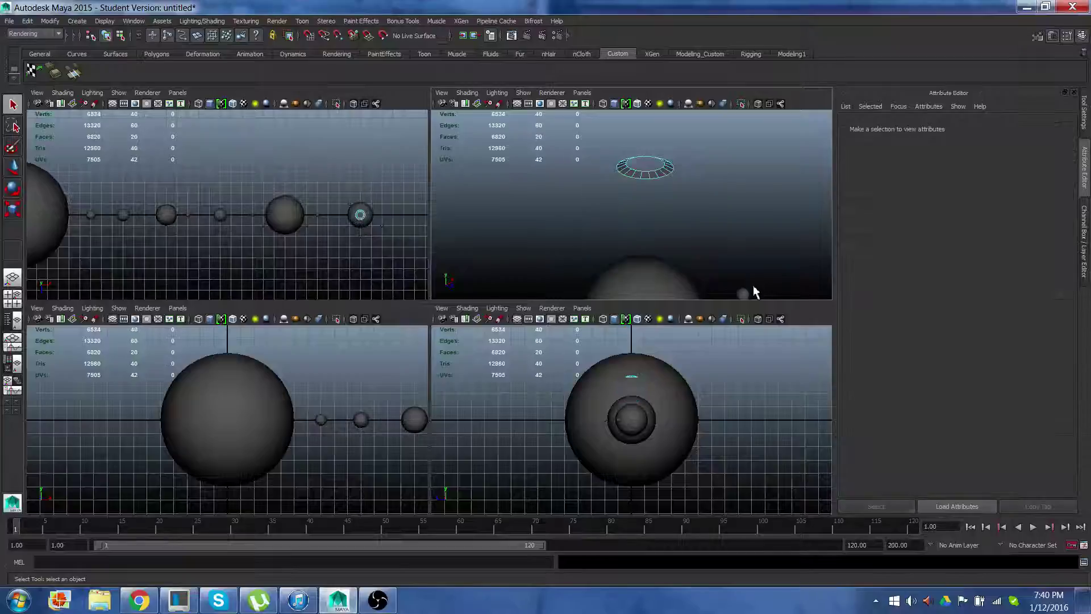
Select the leftover cap, flatten it along Y and lower it onto Saturn
right_drag(661, 176, 658, 146)
click(662, 176)
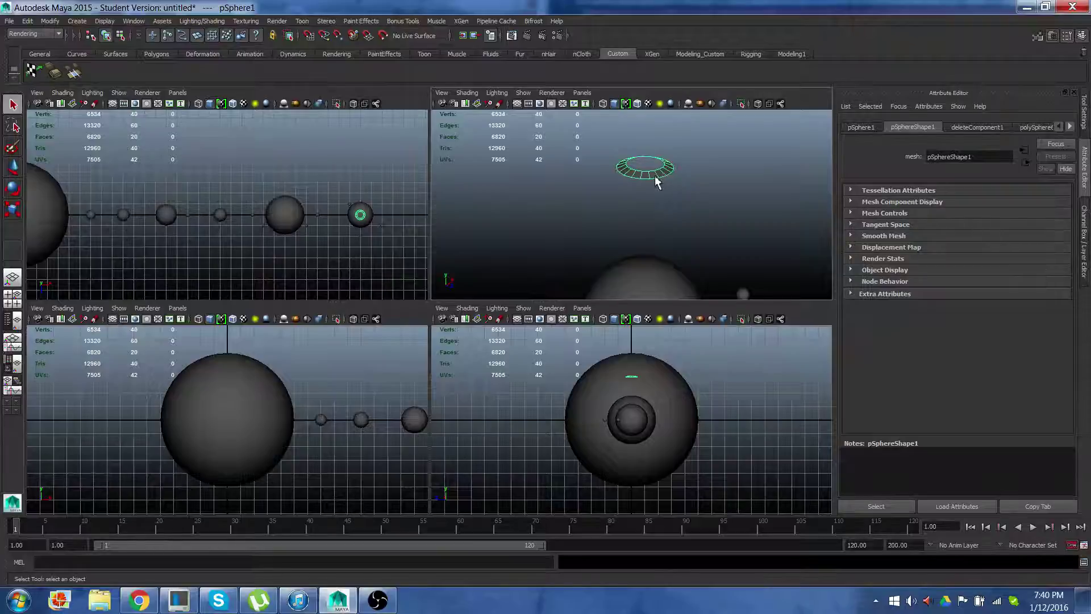
key(r)
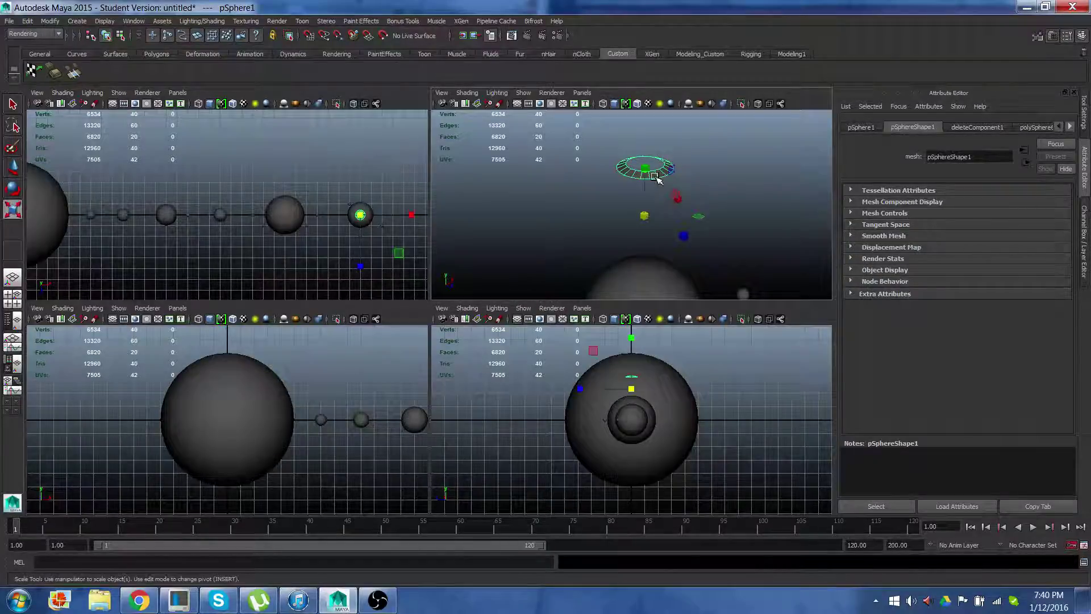
click(638, 170)
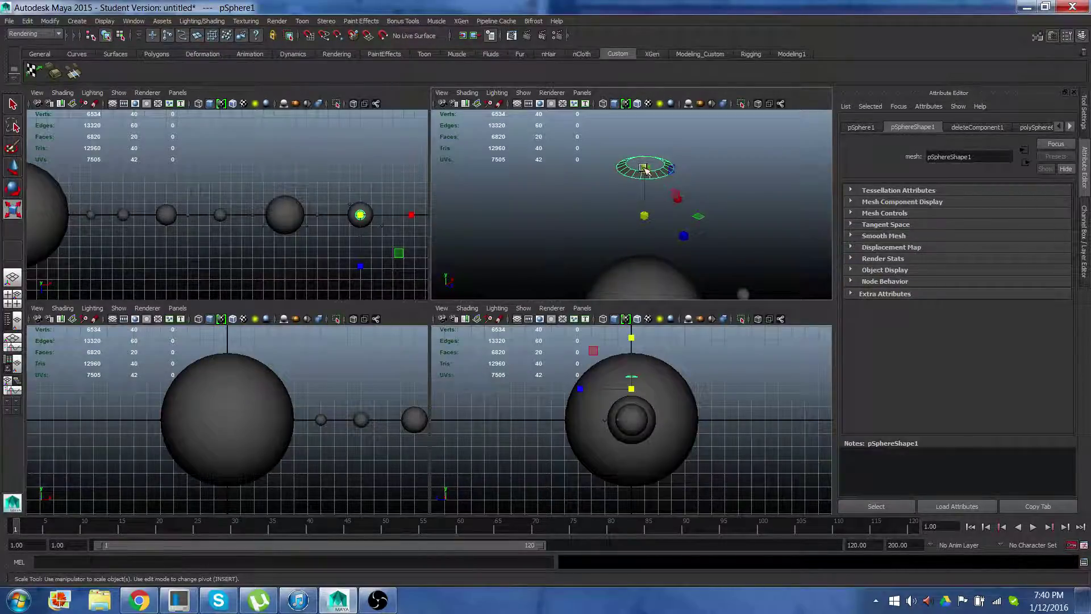
mouse_move(644, 169)
mouse_down()
mouse_move(652, 219)
mouse_move(642, 225)
mouse_move(643, 174)
mouse_up()
scroll(642, 215, up, 2)
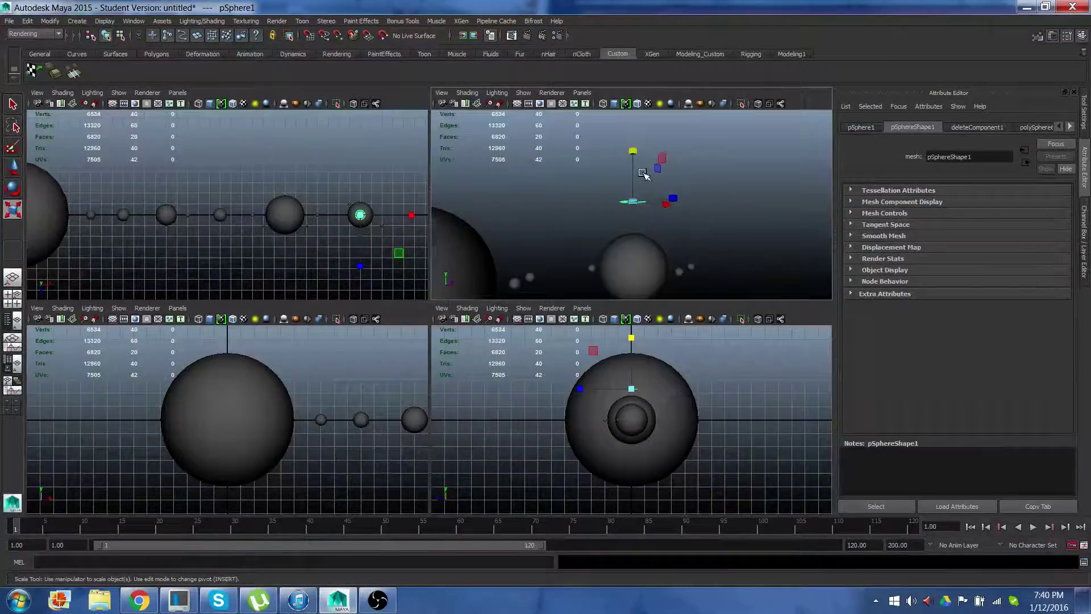
key(w)
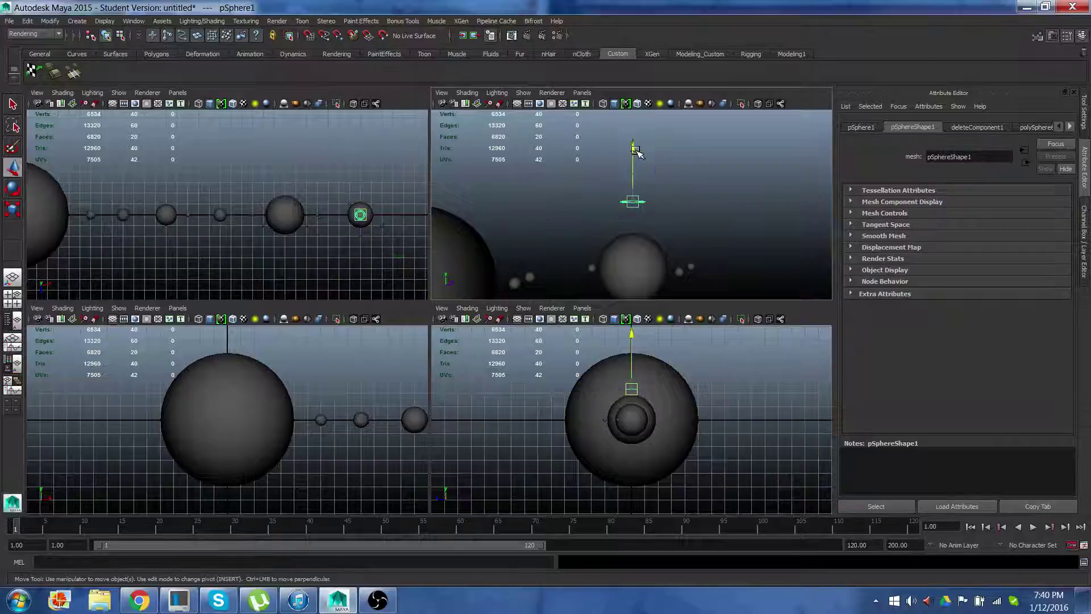
drag(637, 183, 632, 218)
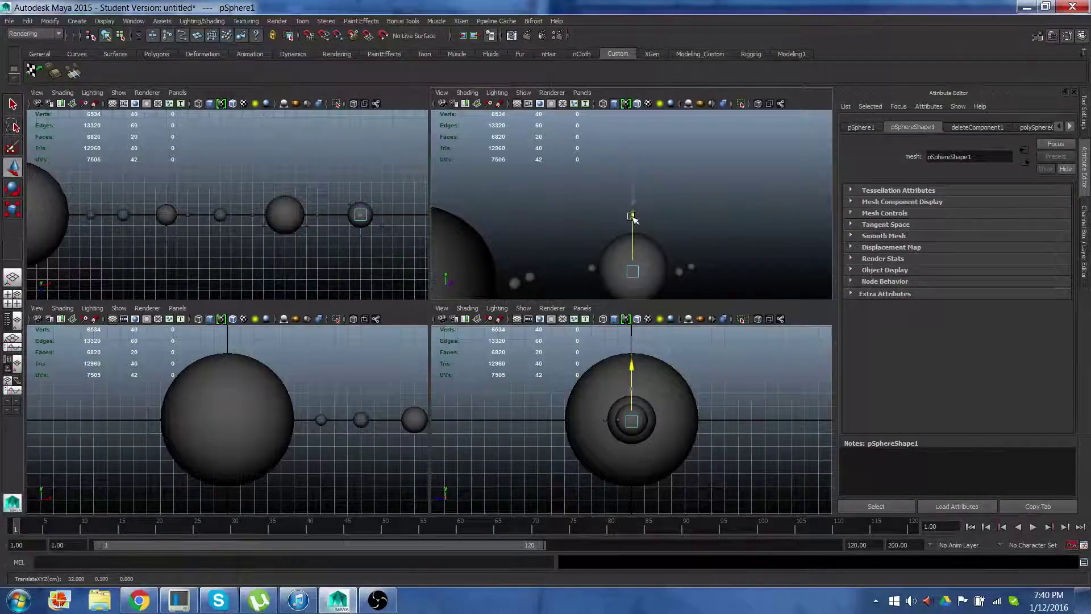
Scale the ring up uniformly around Saturn and raise it slightly to the planet's middle
key(r)
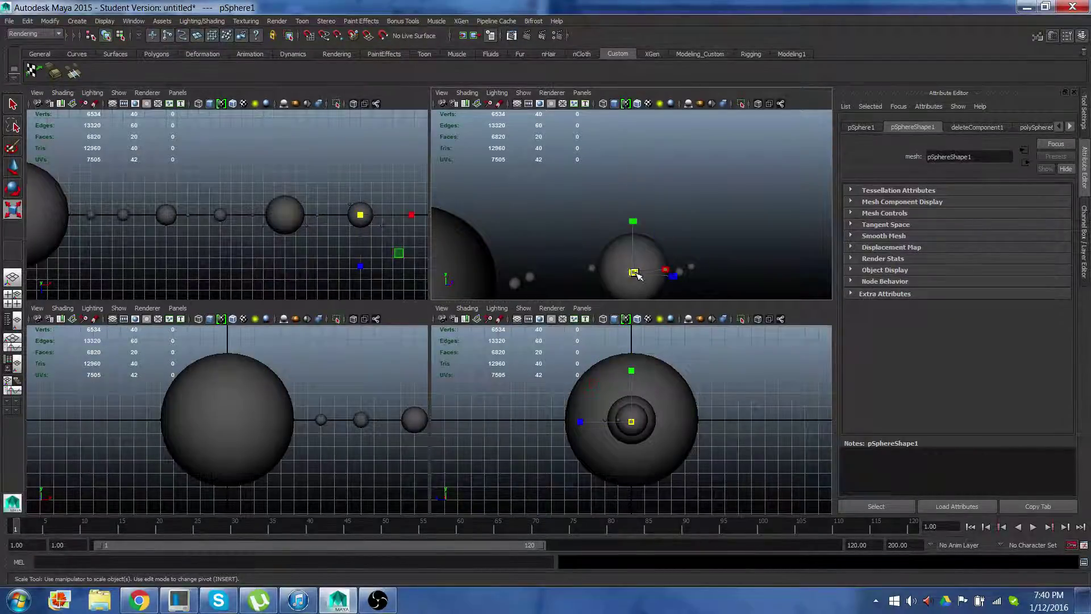
key(e)
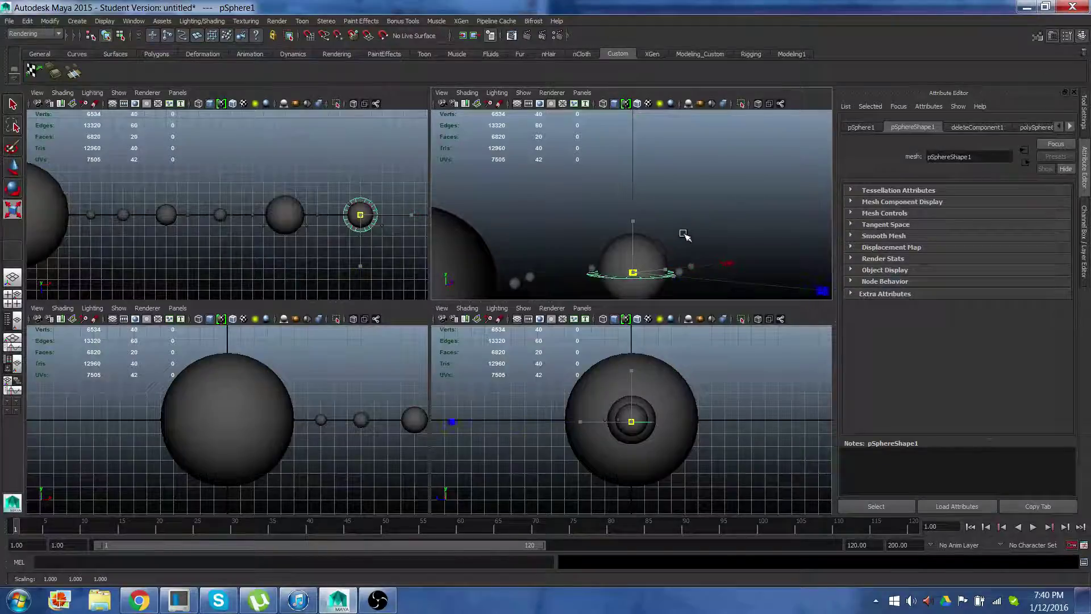
middle_drag(697, 225, 705, 213)
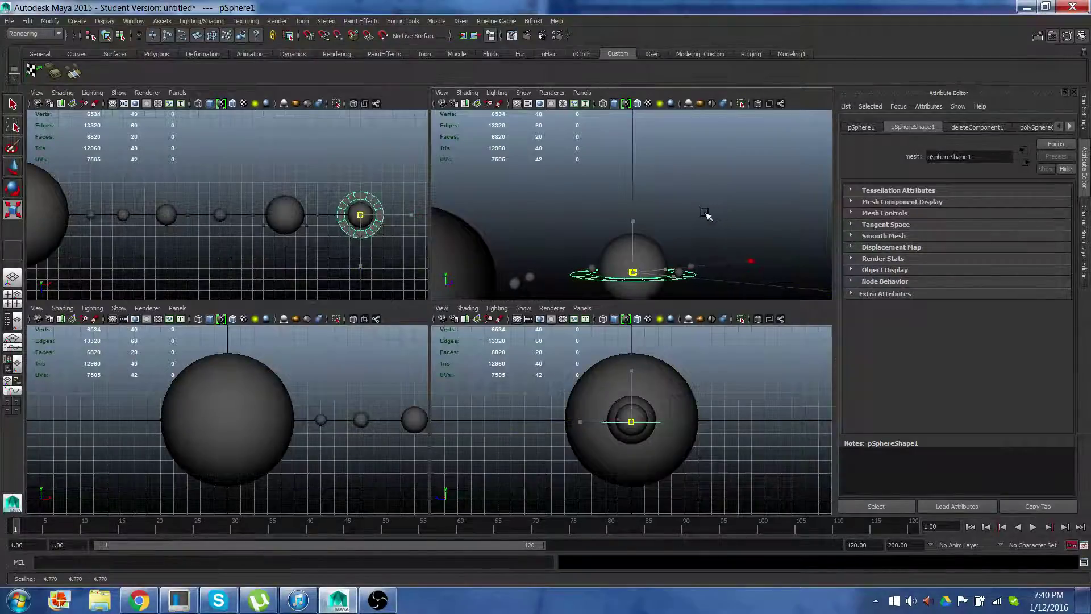
scroll(694, 227, up, 3)
scroll(635, 224, up, 1)
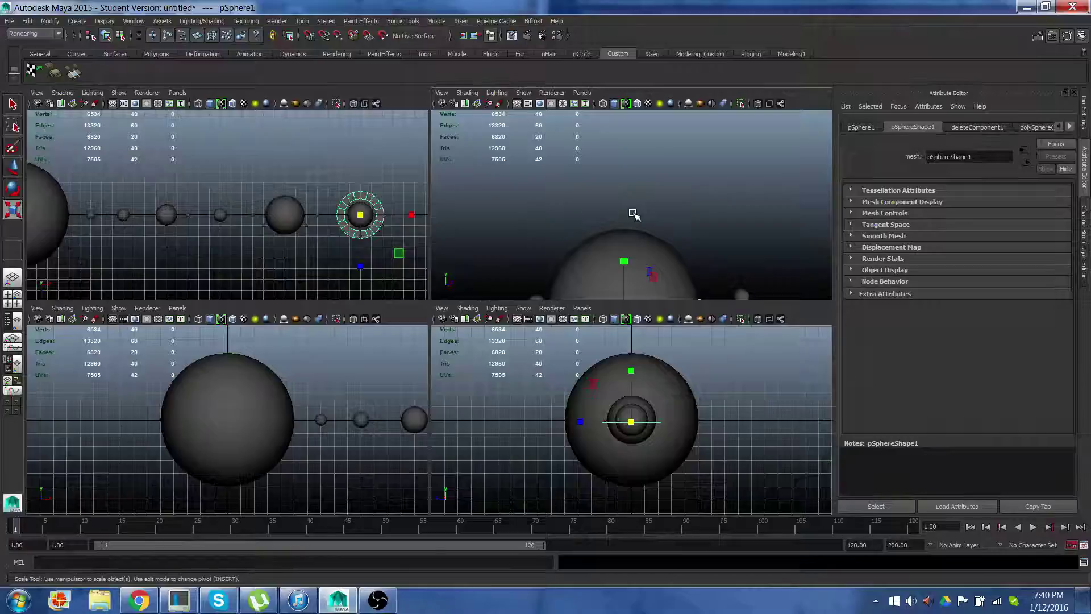
scroll(636, 211, down, 5)
alt+drag(638, 204, 621, 241)
scroll(609, 235, up, 3)
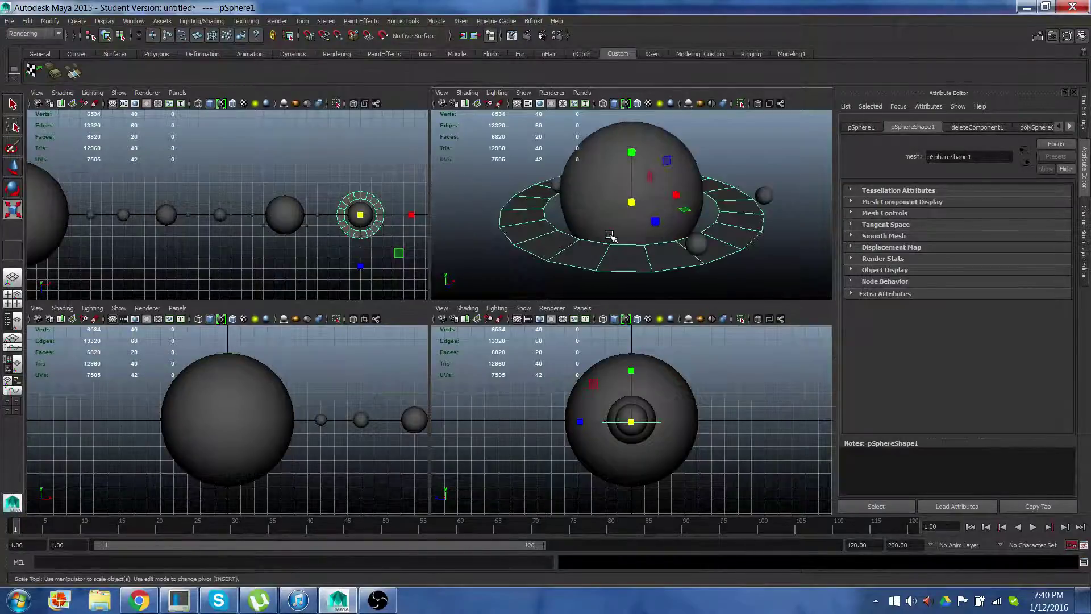
key(w)
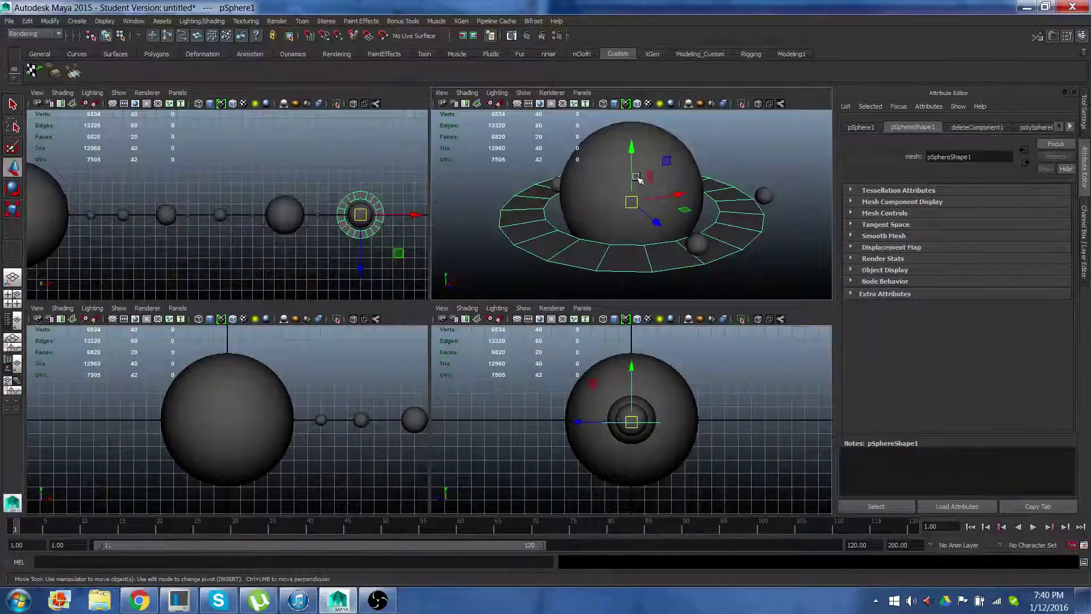
drag(632, 149, 621, 124)
alt+drag(591, 188, 645, 198)
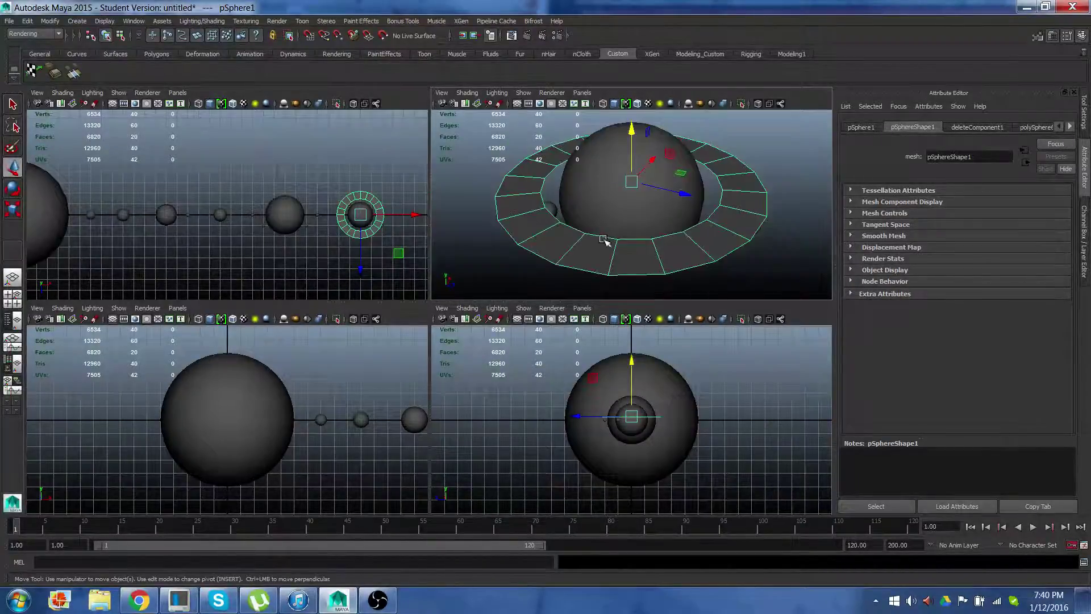
alt+drag(603, 240, 546, 230)
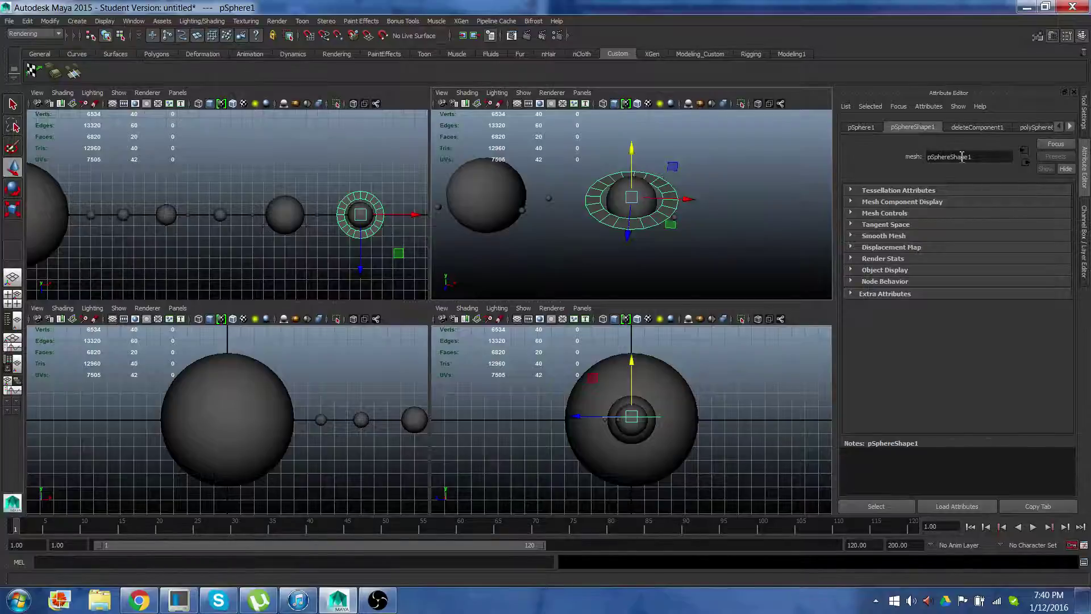
Try renaming the shape node, then undo the mistaken rename
drag(991, 163, 920, 164)
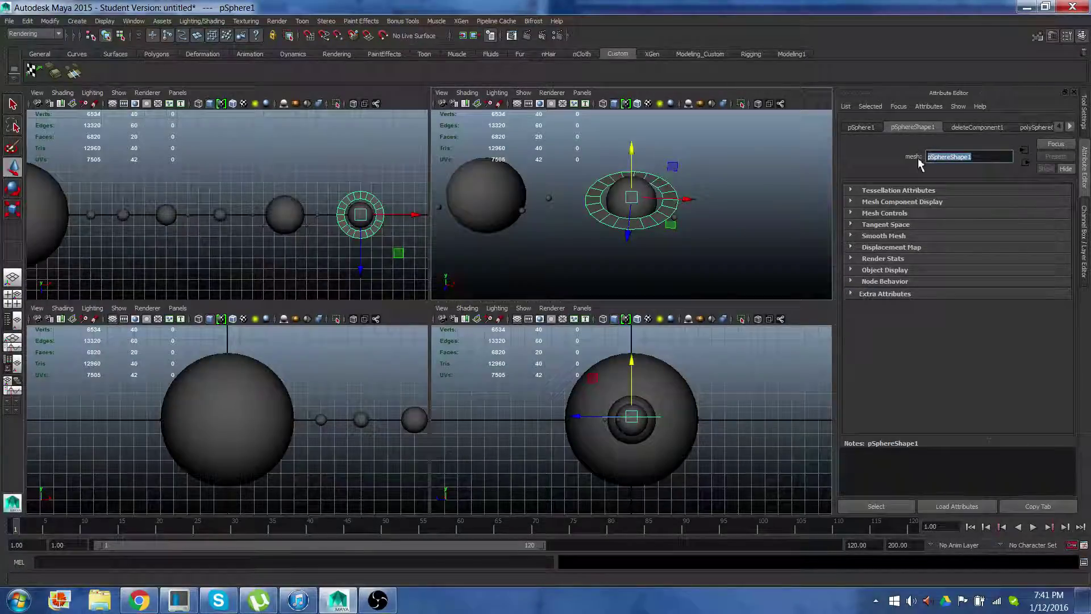
text(m)
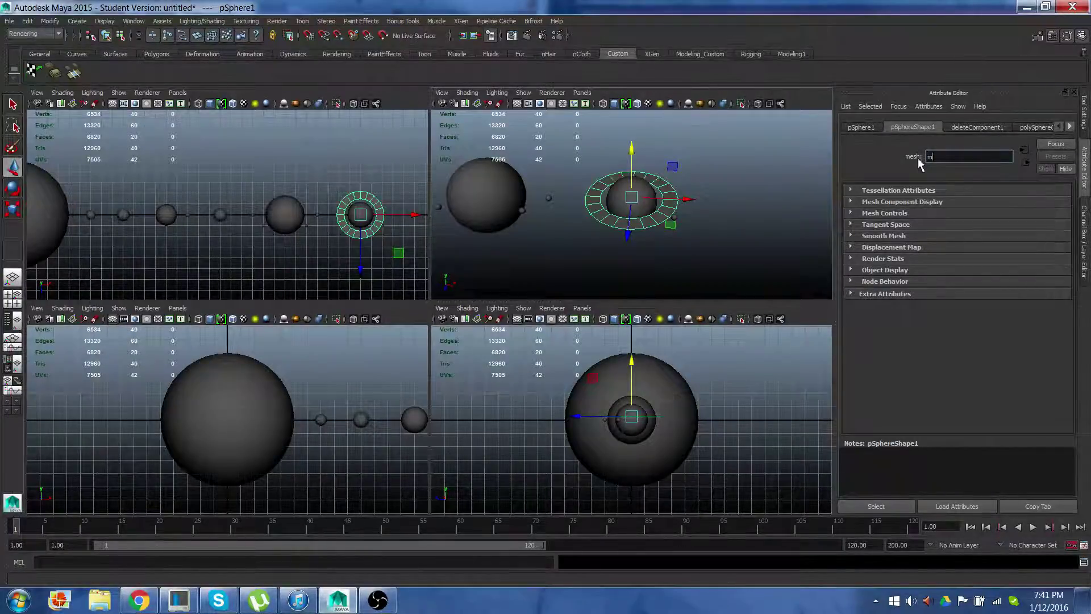
key(Return)
key(ctrl+z)
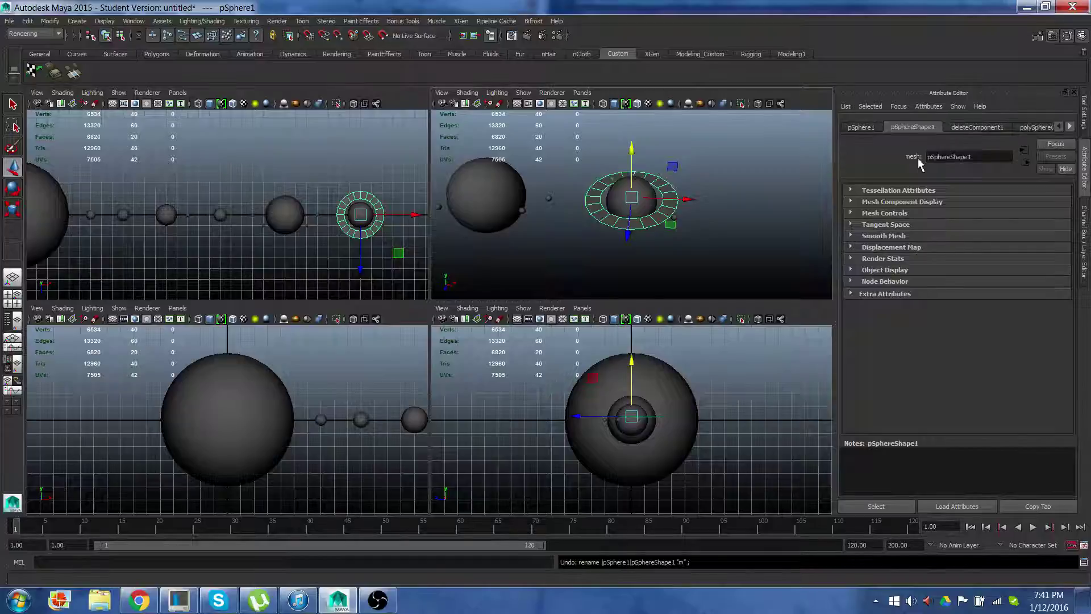
Rename pSphere1 to mesh_Sturn_Ring in the Channel Box
click(1085, 245)
double_click(983, 130)
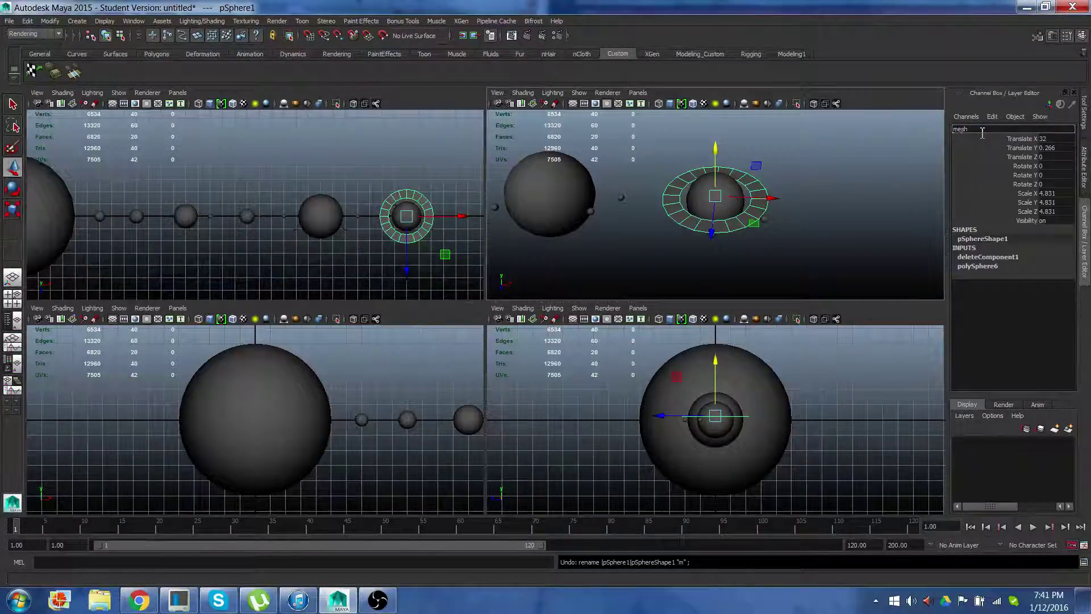
text(Sturn Ring)
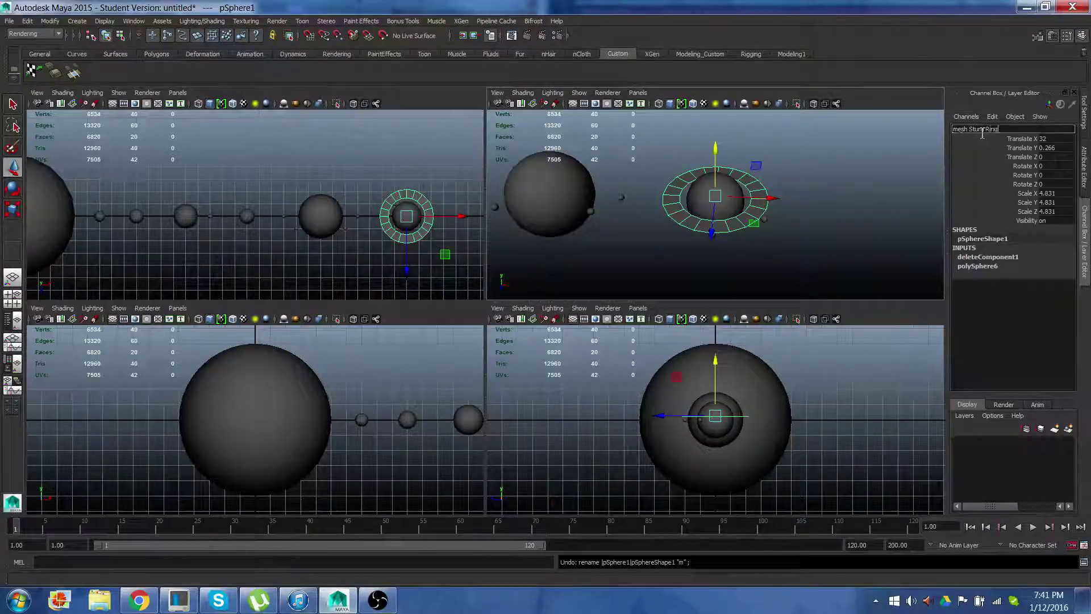
key(Return)
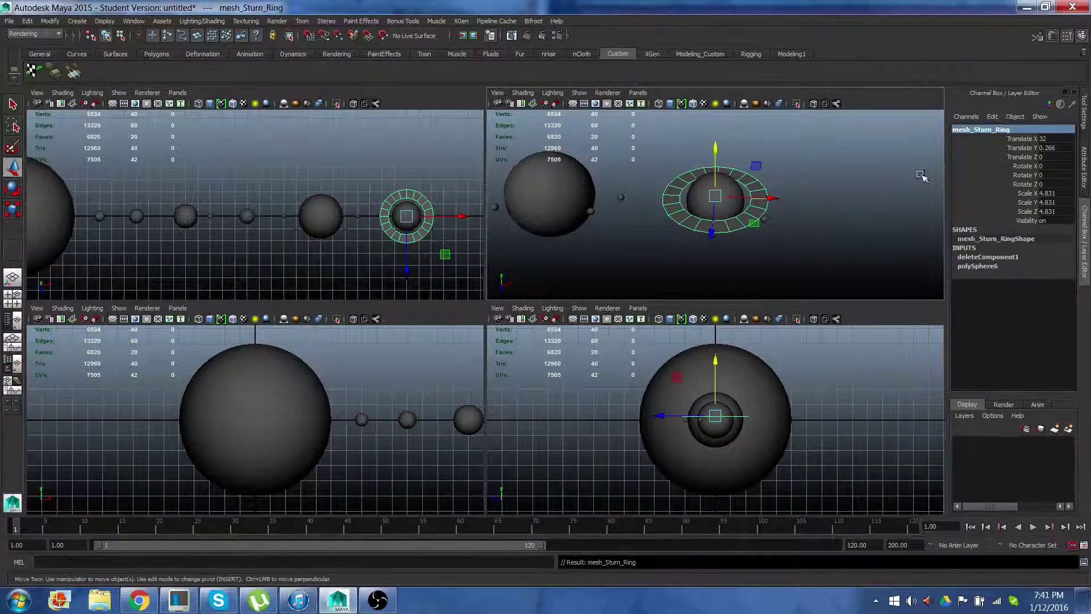
double_click(989, 129)
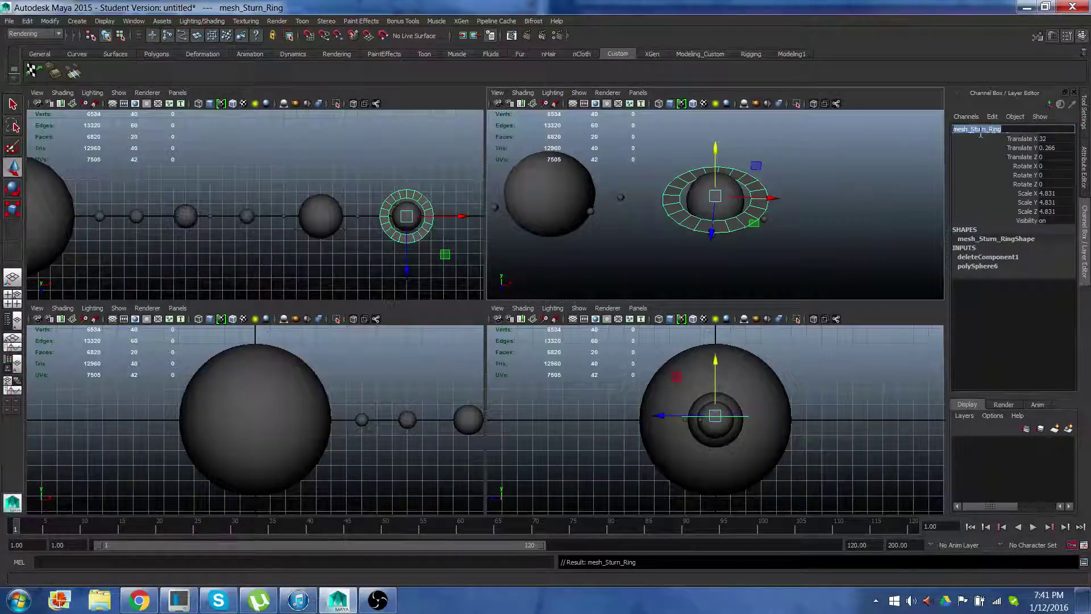
click(977, 129)
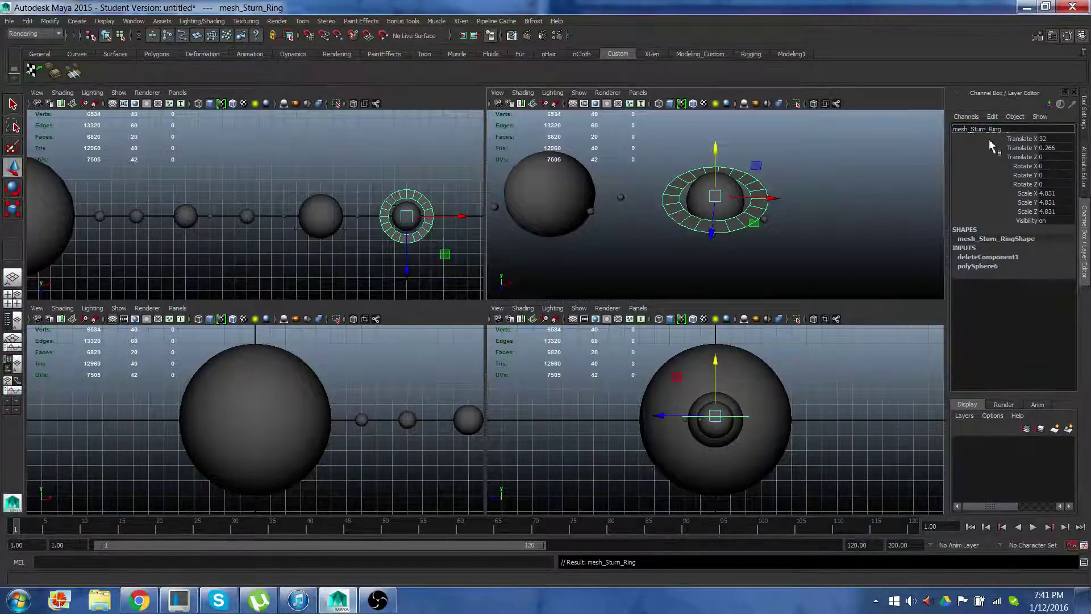
text(a)
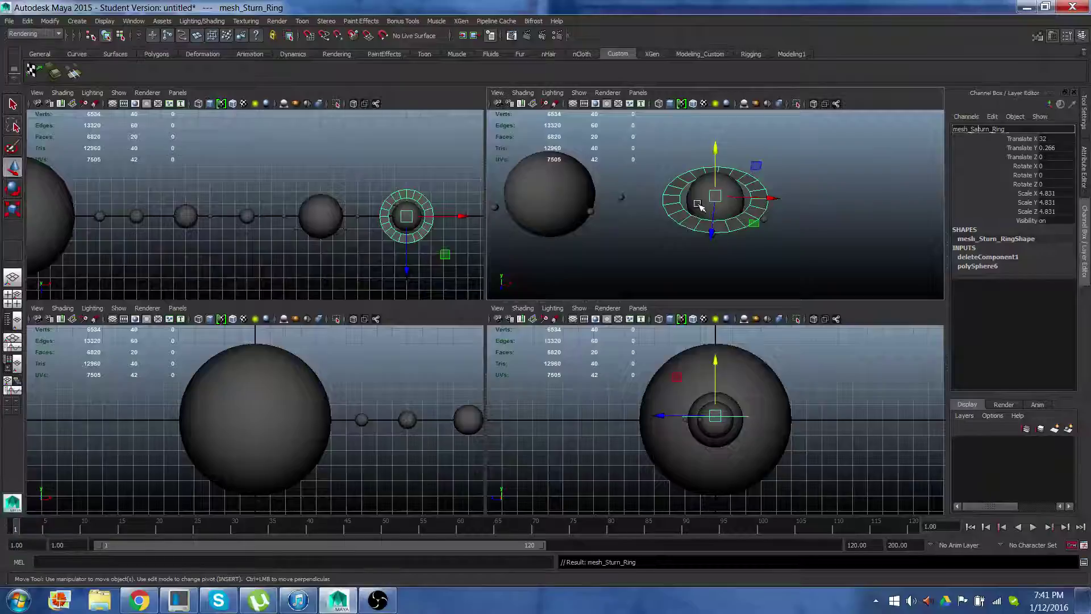
key(ctrl+z)
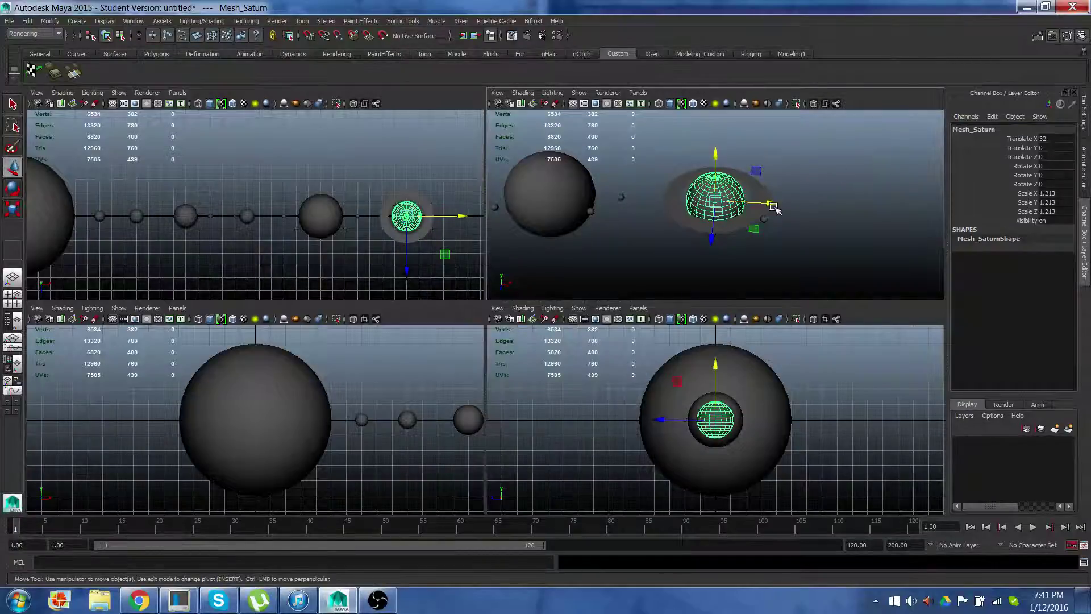
Duplicate Mesh_Saturn twice, placing the copies along X at 37.914 and 42.495
mouse_move(770, 207)
alt+mouse_down()
mouse_move(789, 231)
mouse_move(777, 215)
alt+mouse_up()
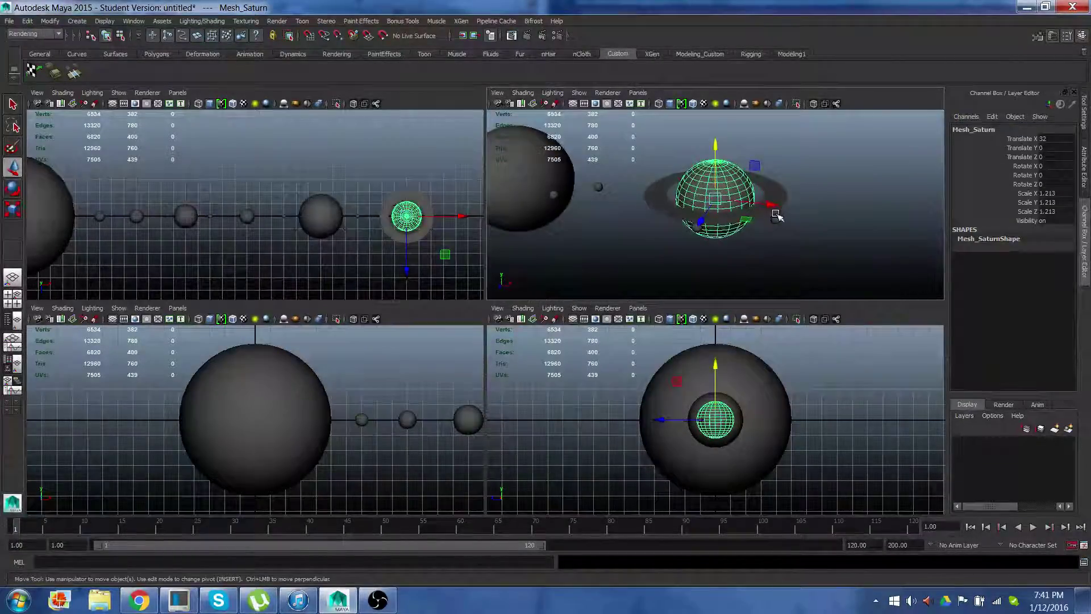
click(773, 210)
key(ctrl+d)
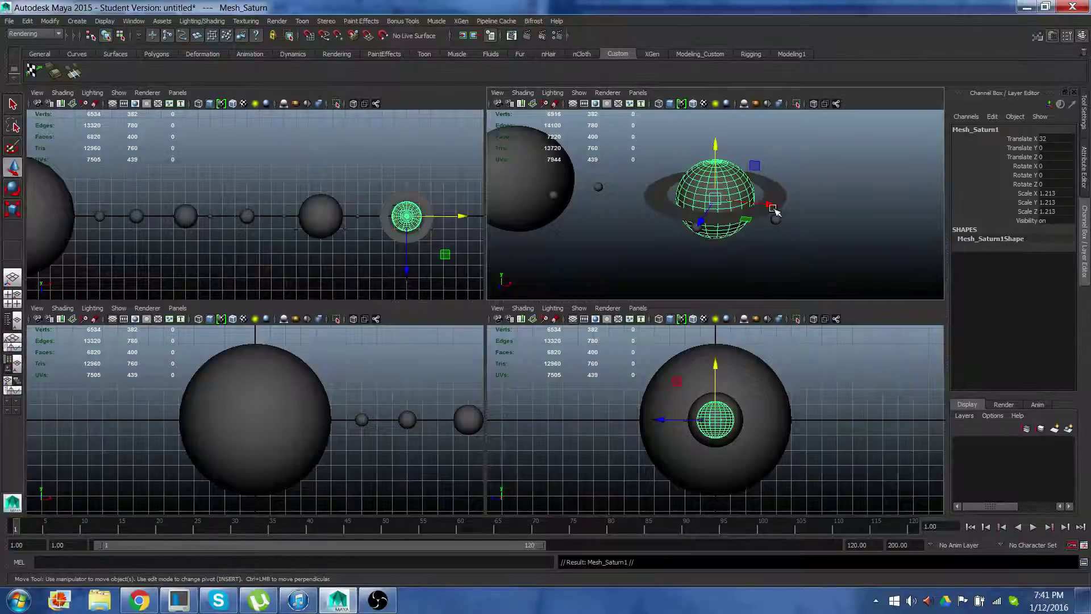
click(773, 206)
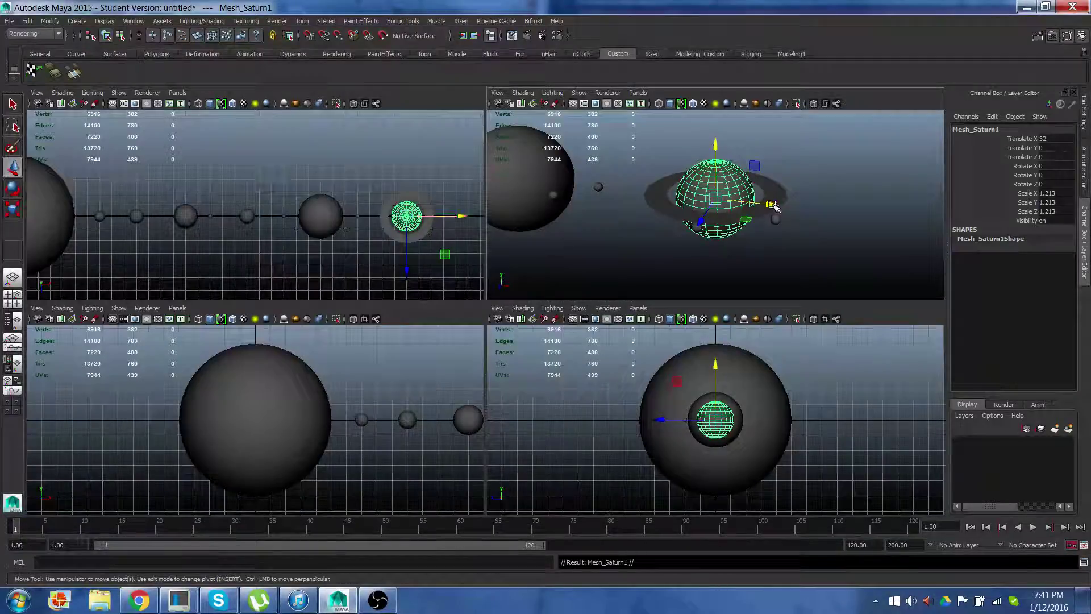
drag(775, 210, 935, 258)
alt+middle_drag(374, 217, 219, 210)
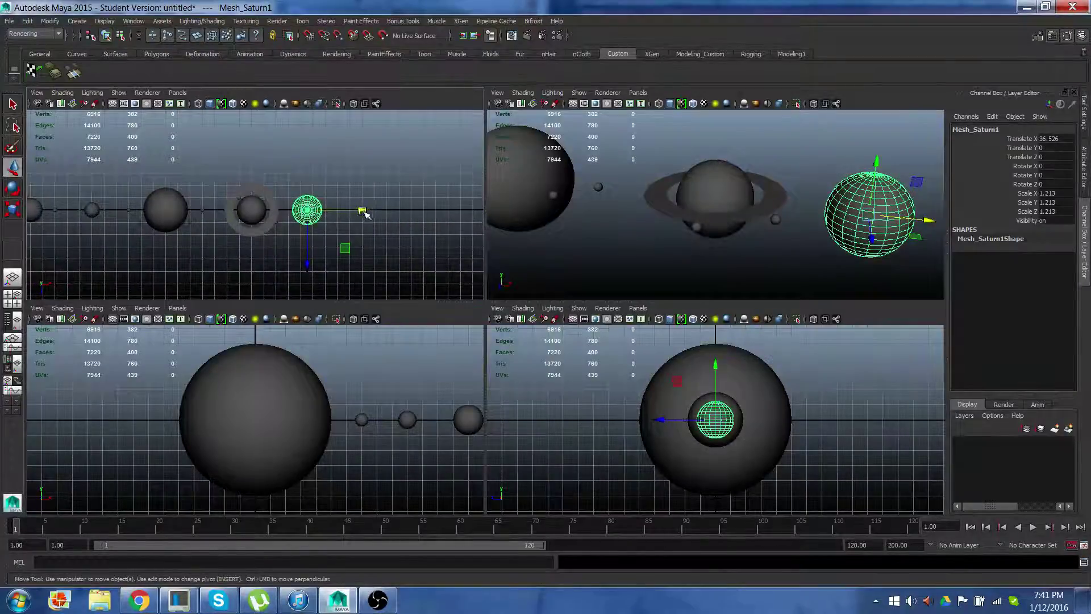
drag(363, 211, 382, 213)
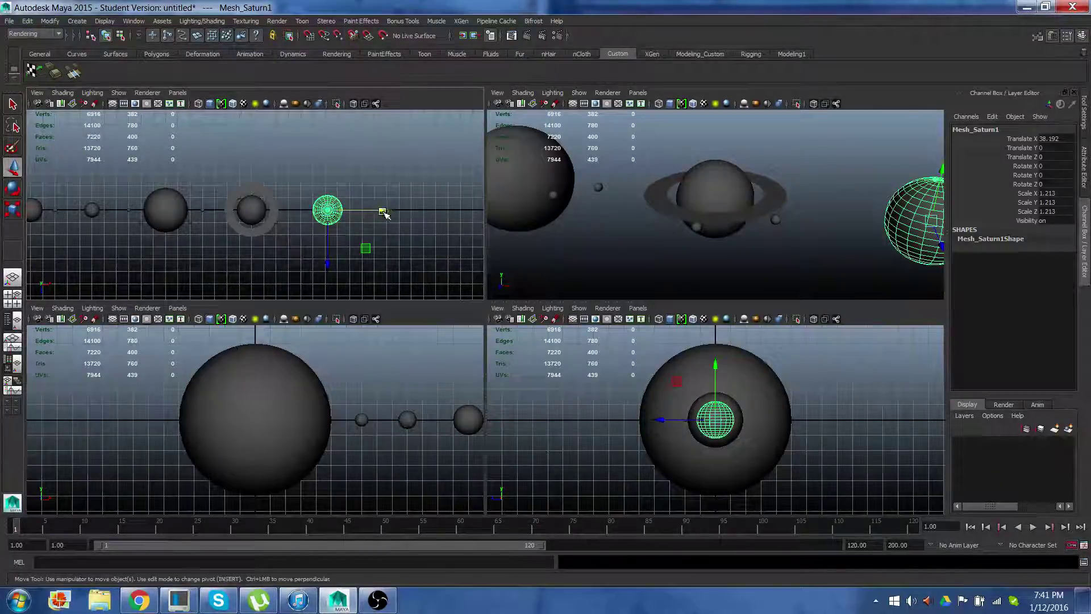
drag(384, 212, 380, 213)
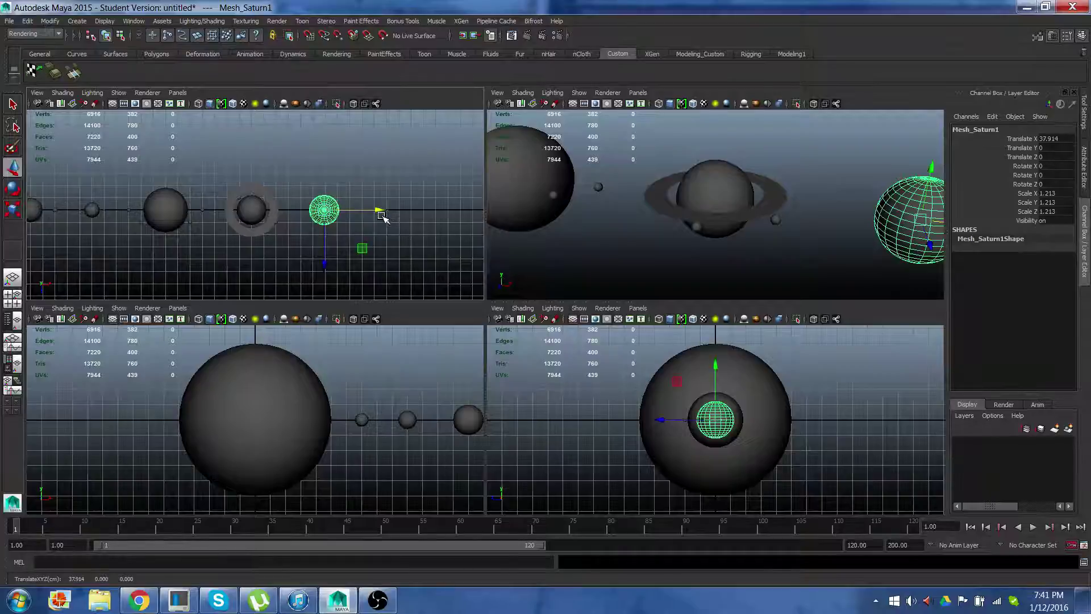
key(ctrl+d)
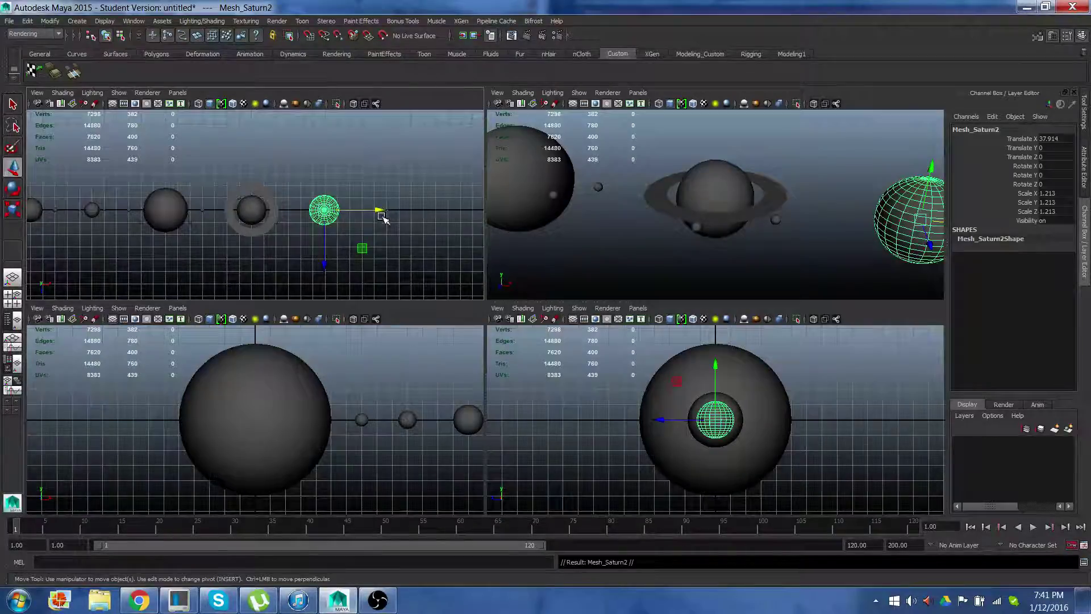
drag(379, 212, 436, 215)
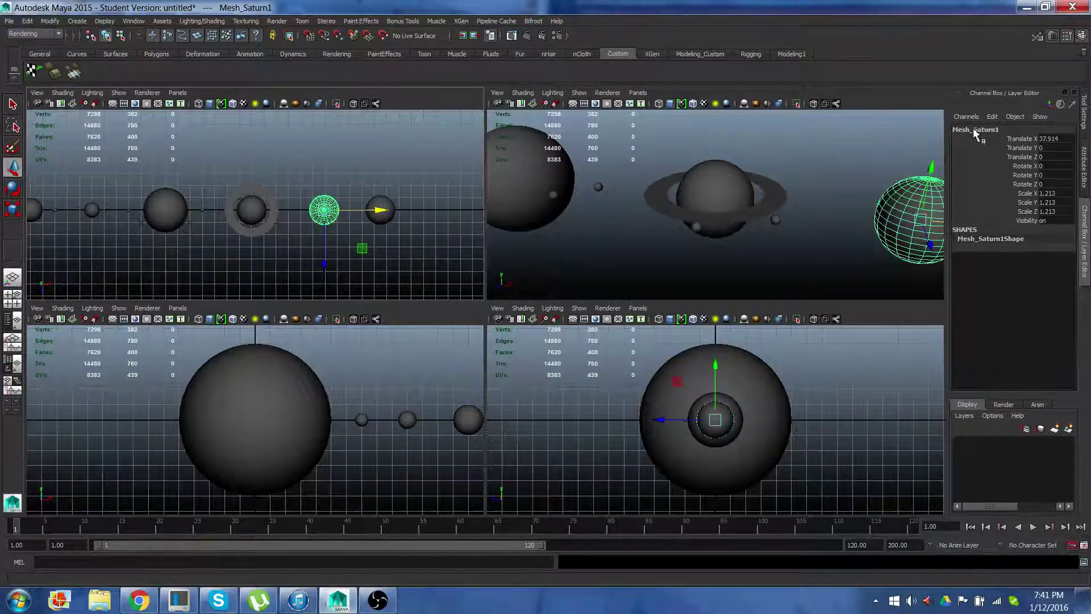
Rename Mesh_Saturn1 to Mesh_Uranus
double_click(992, 130)
drag(994, 129, 974, 130)
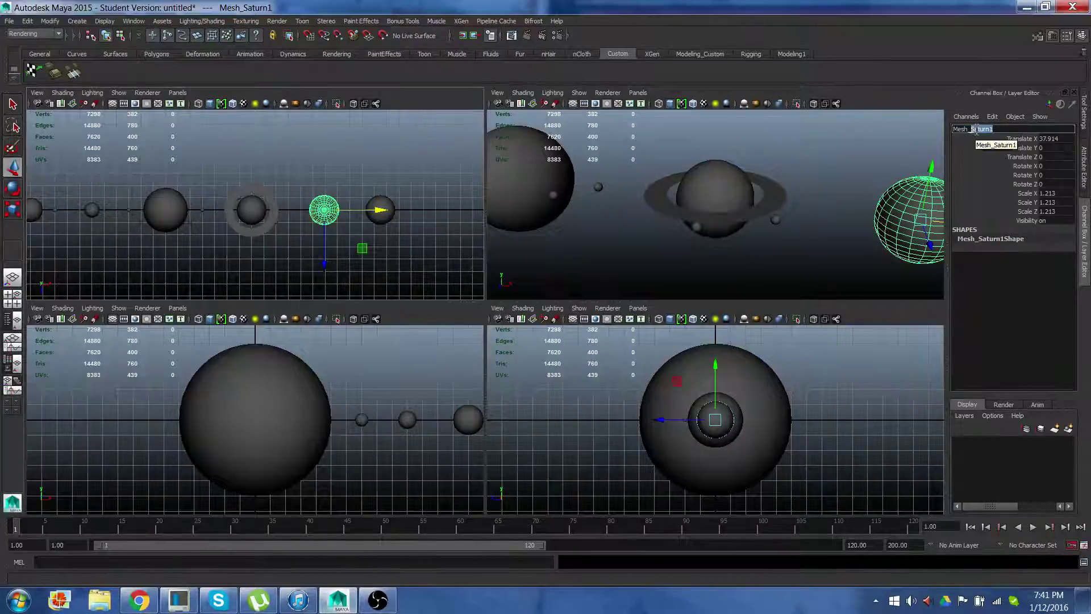
text(Uranus)
key(Return)
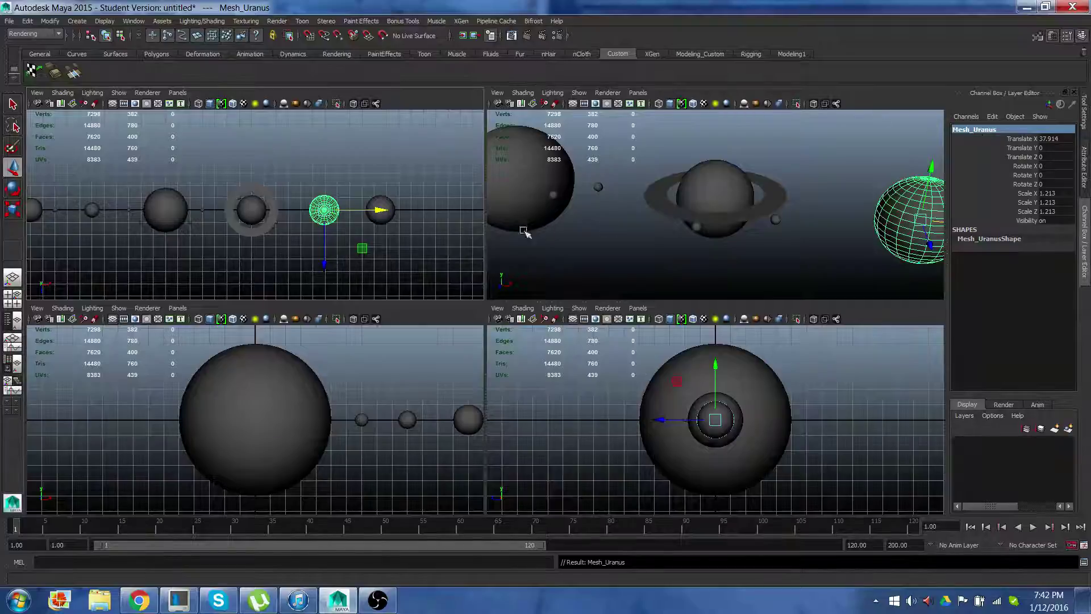
Select Mesh_Saturn2 and rename it Mesh_Neptune
click(391, 213)
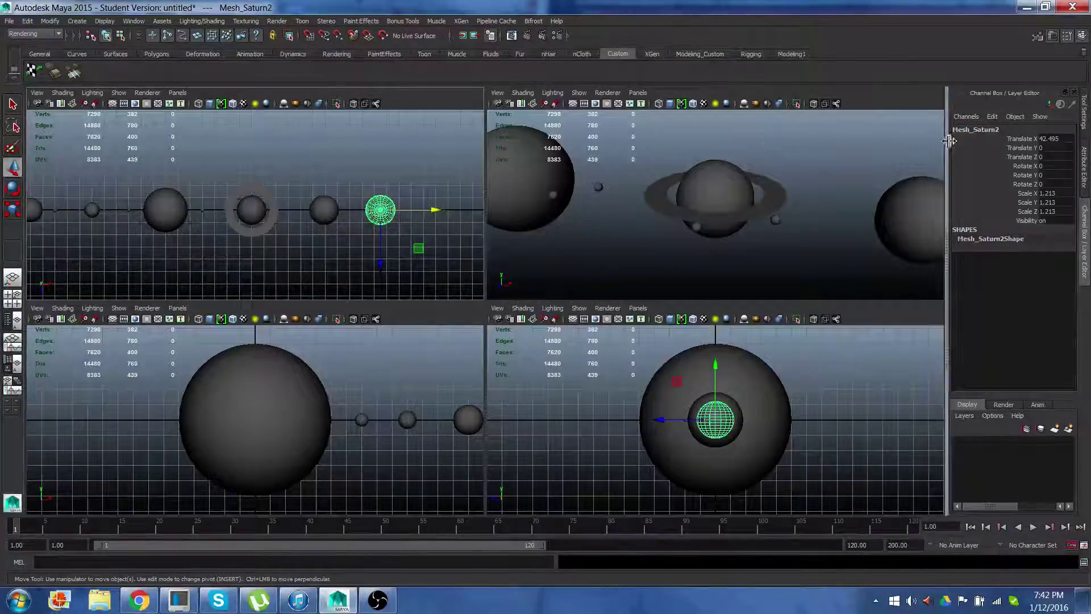
click(998, 130)
drag(998, 130, 973, 131)
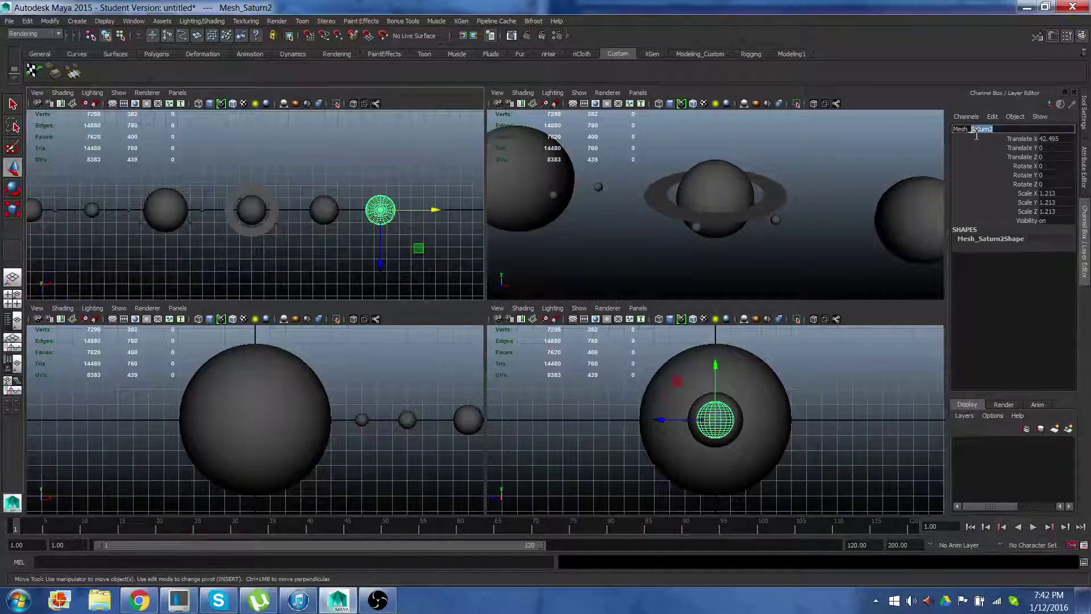
text(Nep)
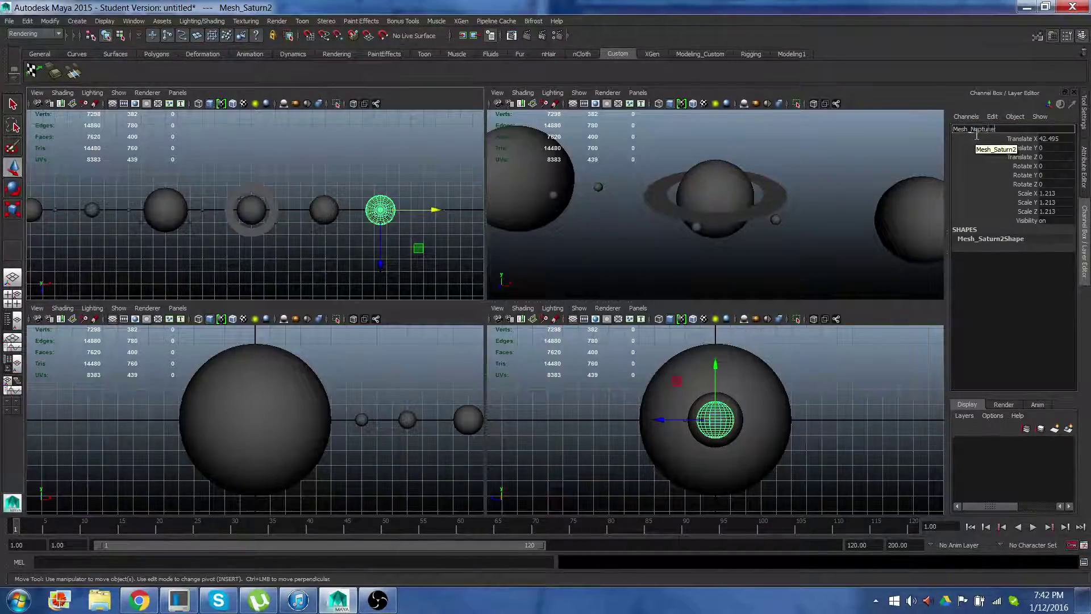
key(Return)
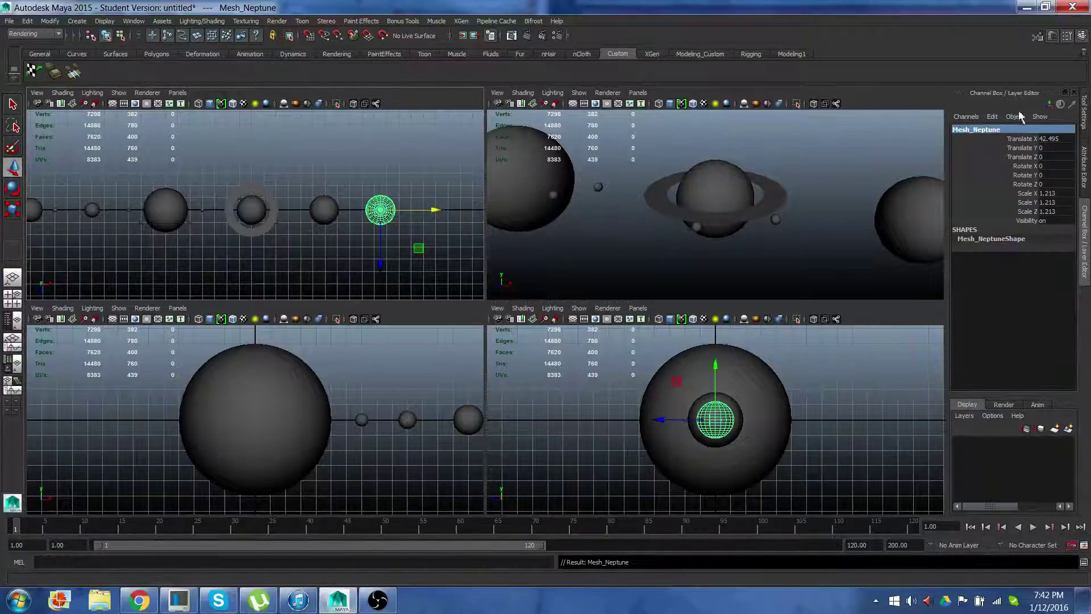
Duplicate Mesh_Neptune, move the copy to X 47.168 and shrink it uniformly to 0.278
key(ctrl+d)
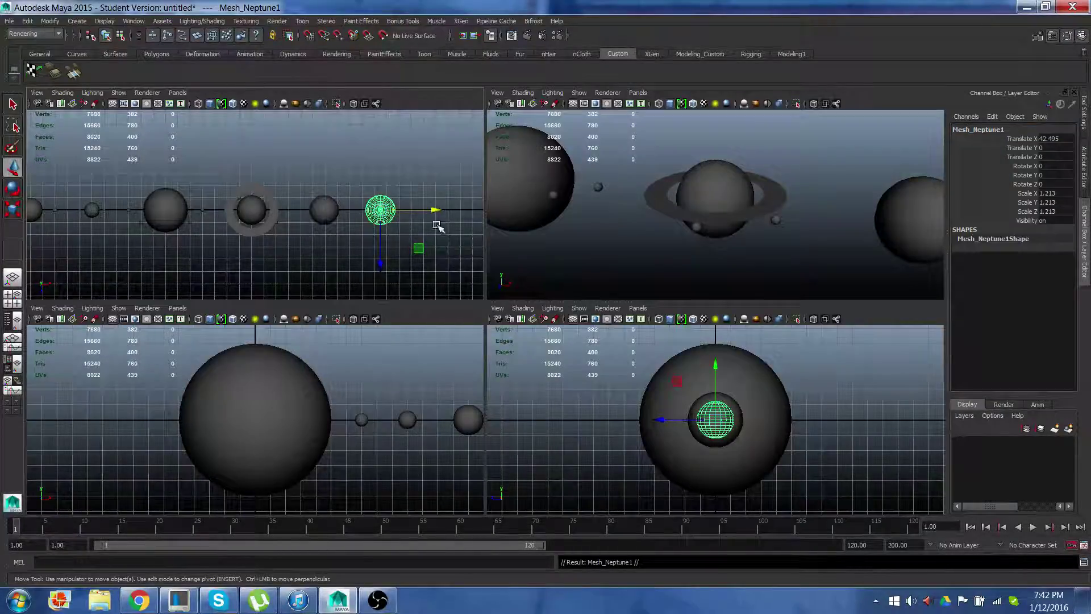
drag(435, 210, 488, 223)
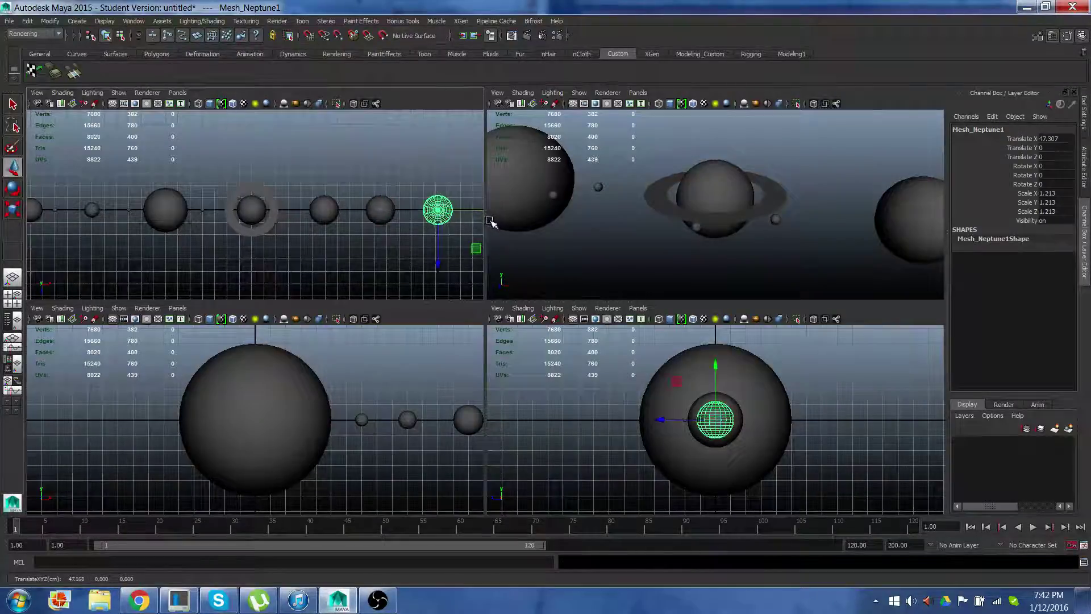
key(r)
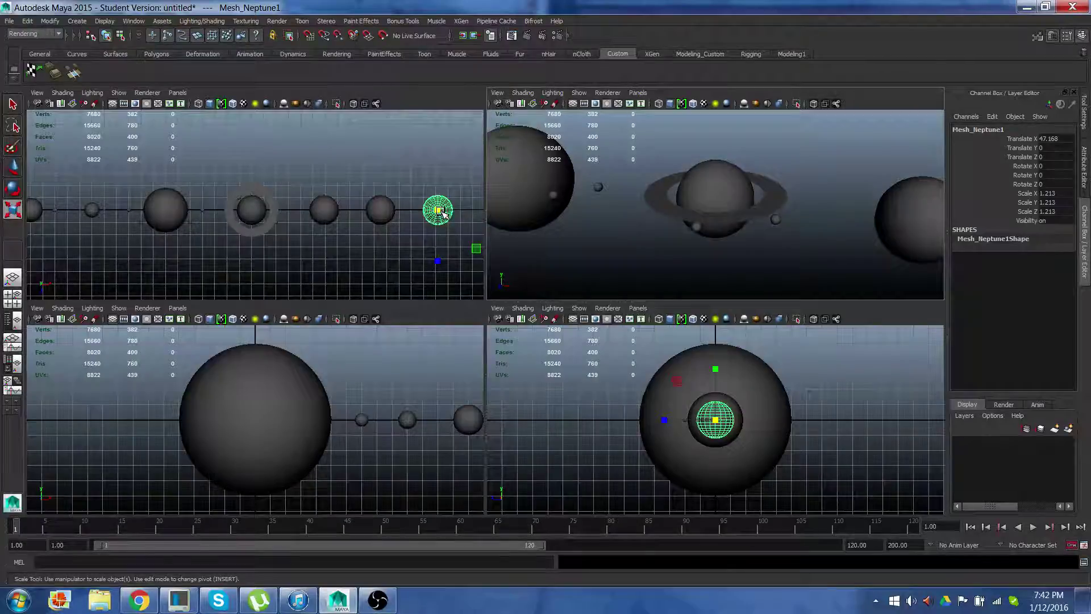
drag(444, 212, 414, 249)
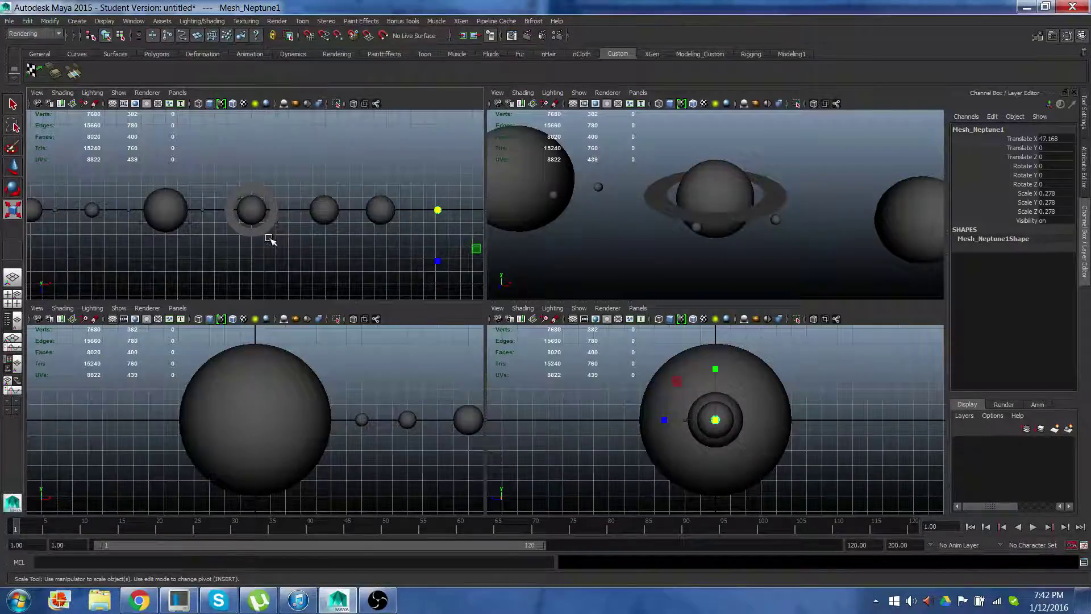
Duplicate one of Saturn's moons and move the copy along X beside Uranus
scroll(276, 228, up, 5)
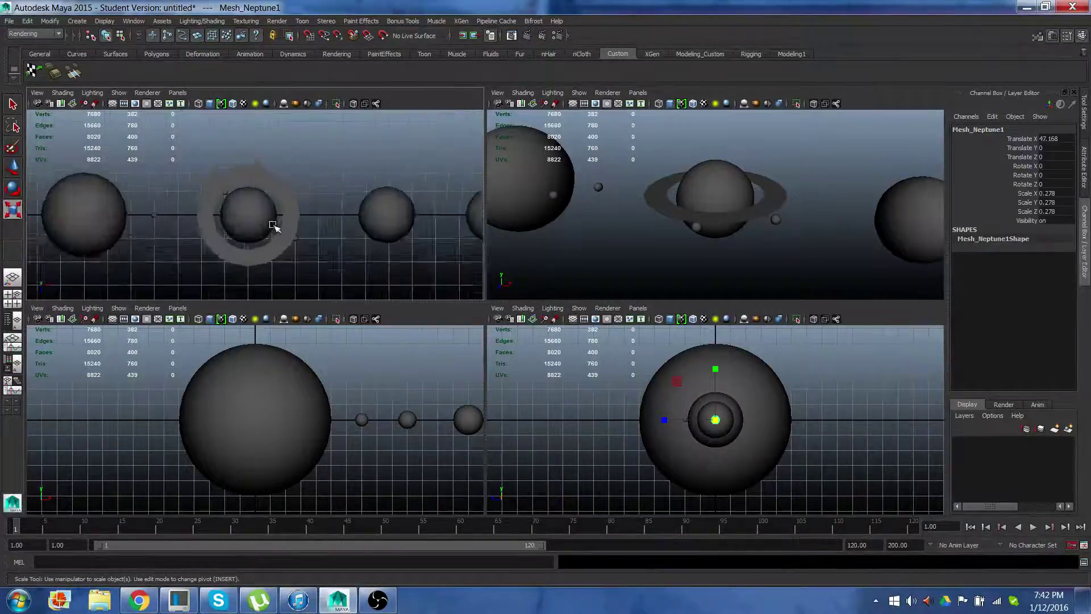
click(219, 189)
click(216, 189)
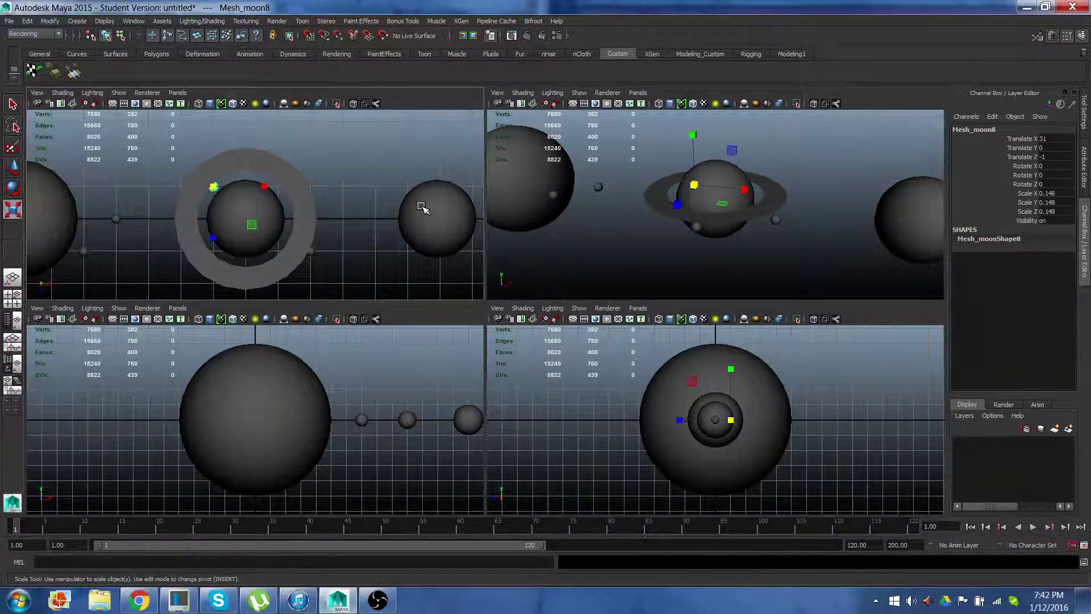
alt+middle_drag(368, 210, 275, 214)
key(ctrl+d)
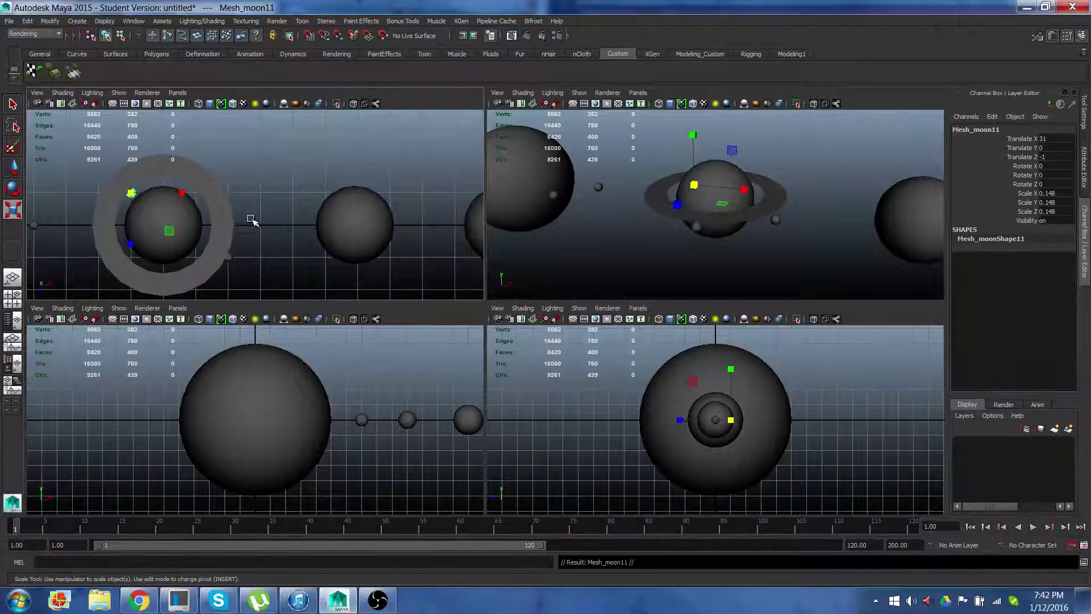
key(w)
click(205, 194)
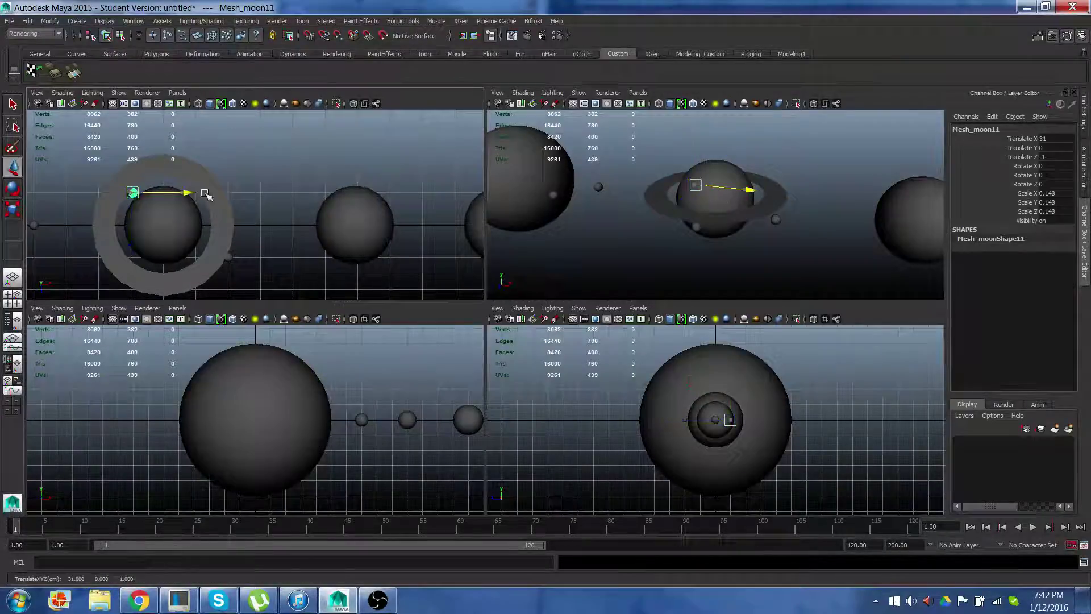
drag(205, 194, 362, 196)
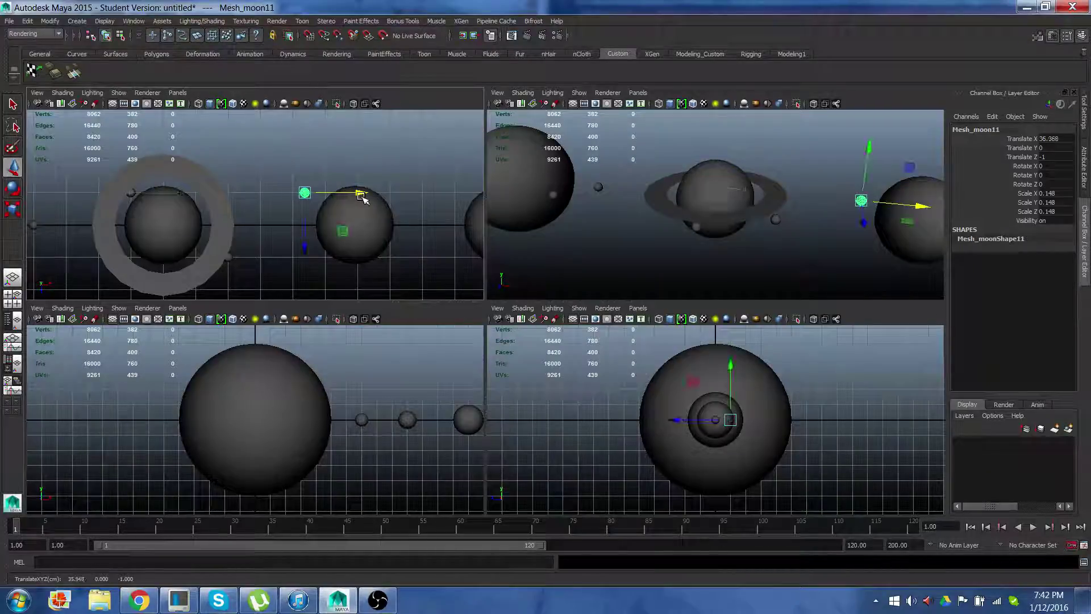
Make two more moon copies, placing the last beside Neptune at X 42.473, Z -1.684
key(shift+d)
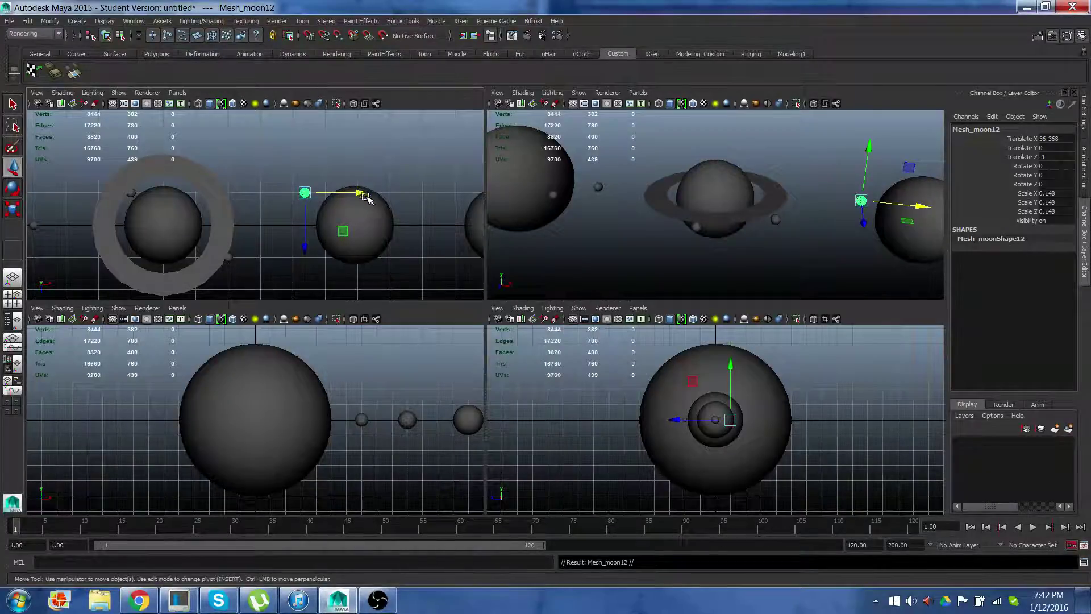
drag(367, 197, 465, 201)
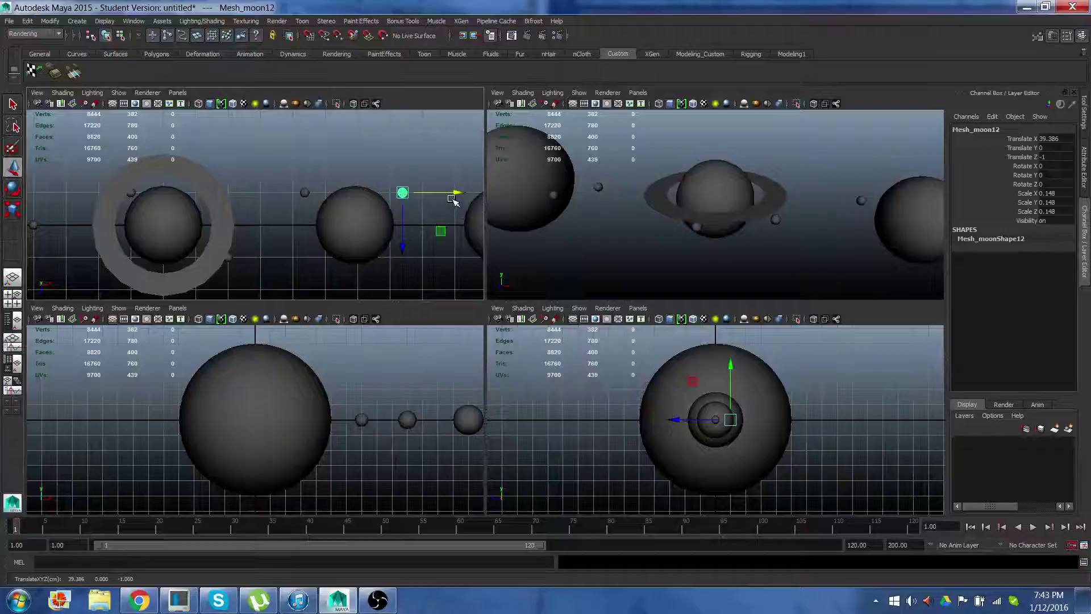
key(ctrl+d)
drag(457, 196, 513, 200)
alt+middle_drag(474, 211, 366, 215)
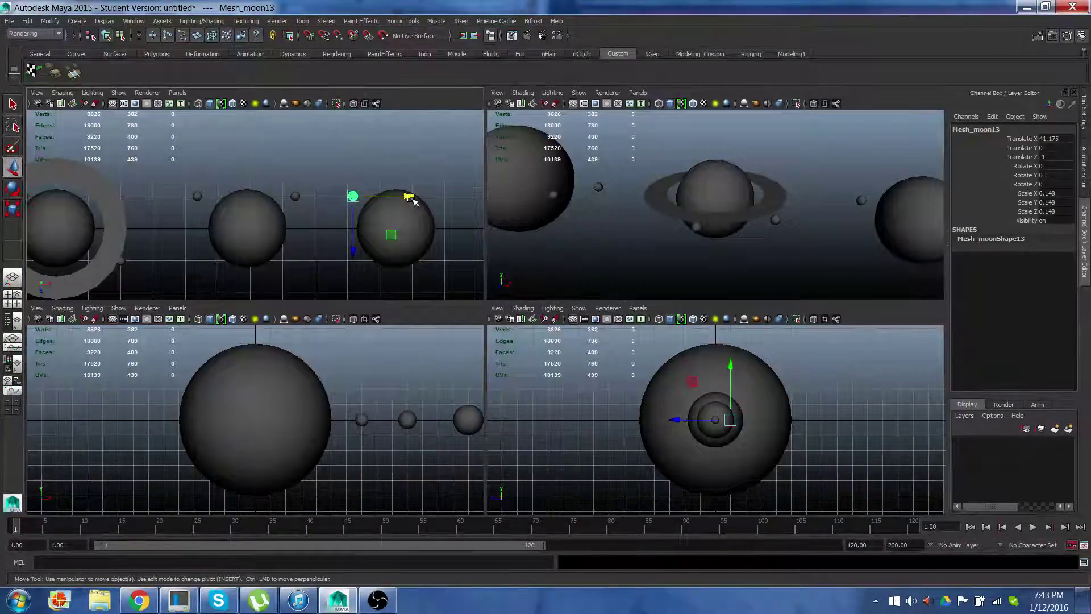
drag(414, 198, 451, 200)
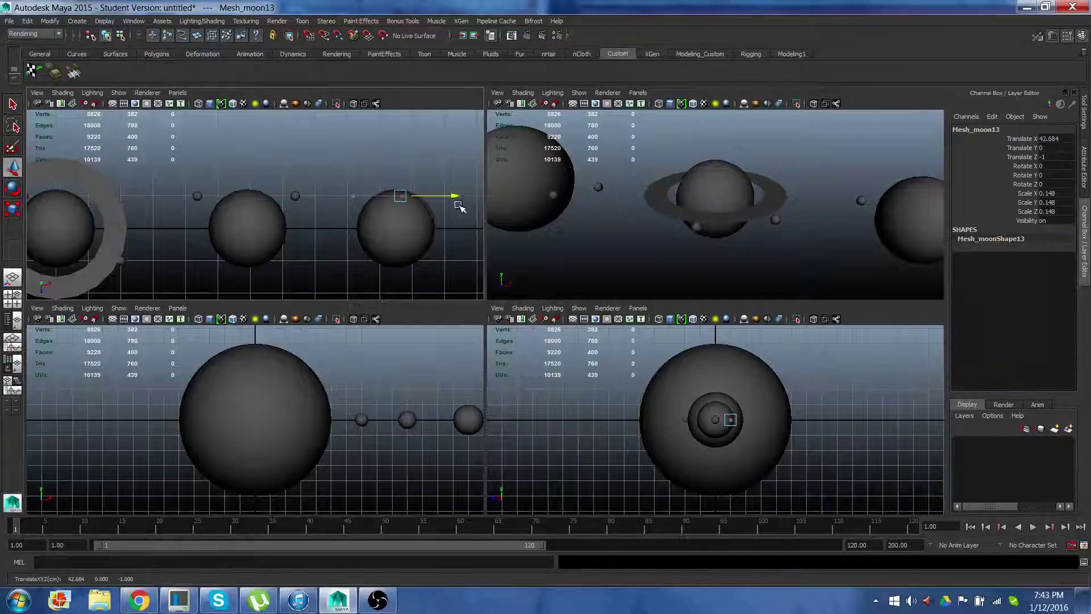
drag(396, 252, 396, 234)
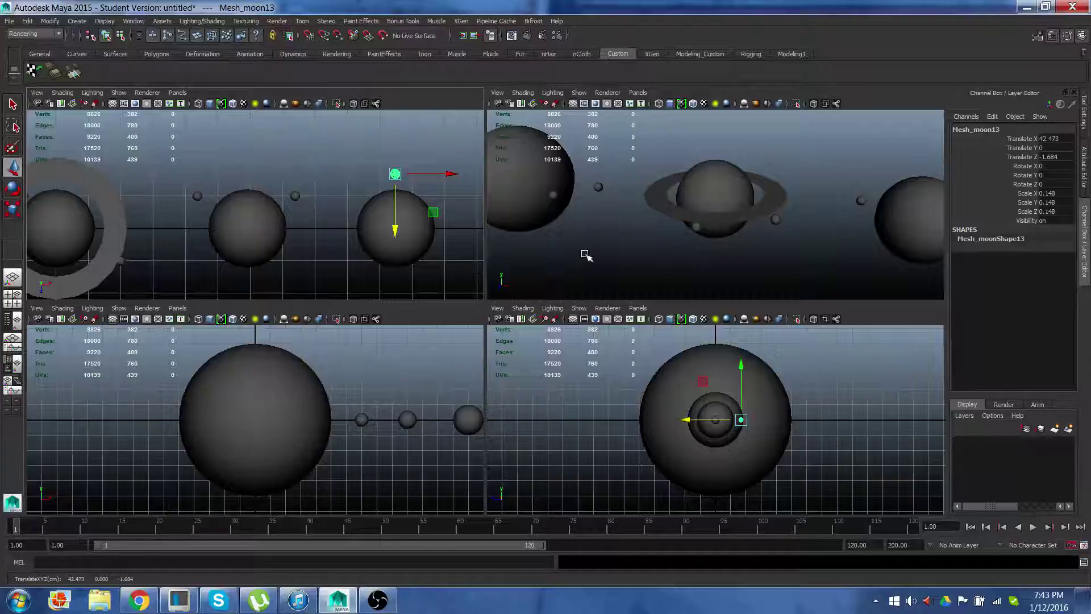
Maximize the perspective view and frame the whole planet row from Mesh_Sun out to Pluto
key(space)
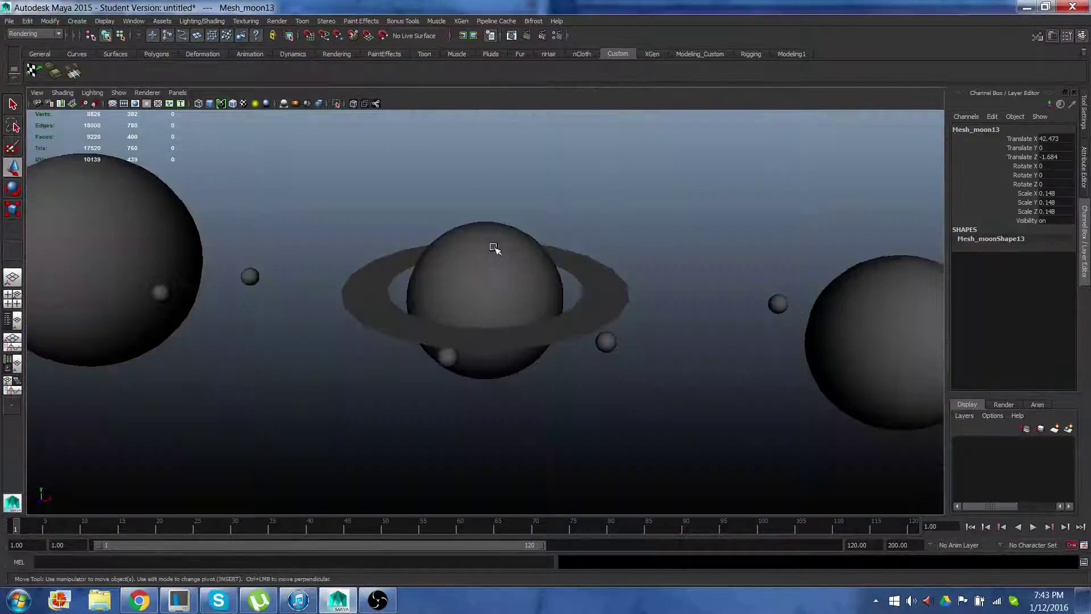
scroll(484, 253, down, 6)
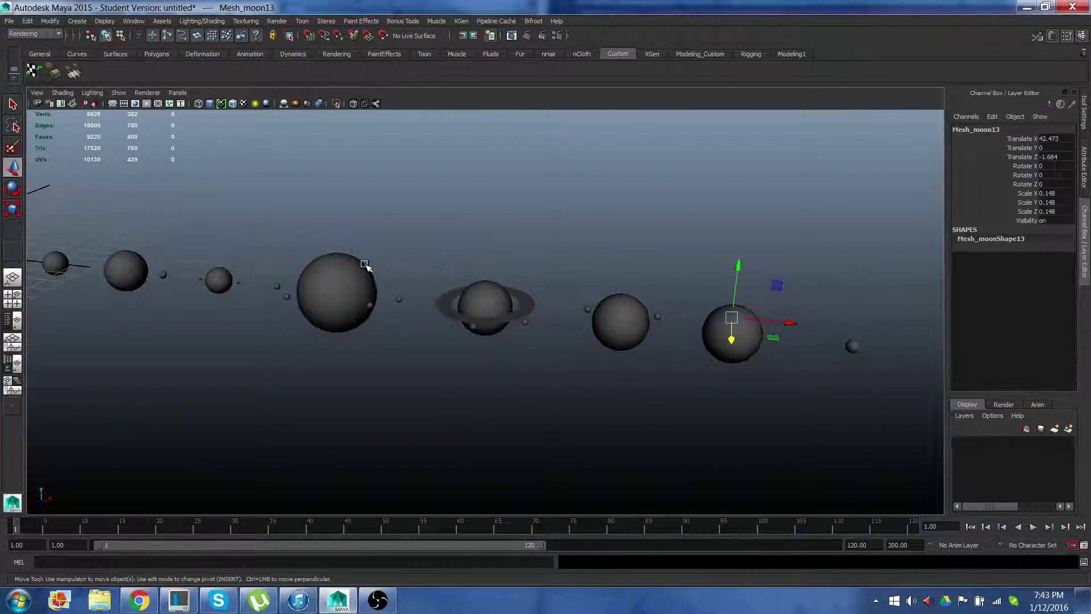
alt+middle_drag(365, 263, 453, 283)
scroll(453, 282, down, 4)
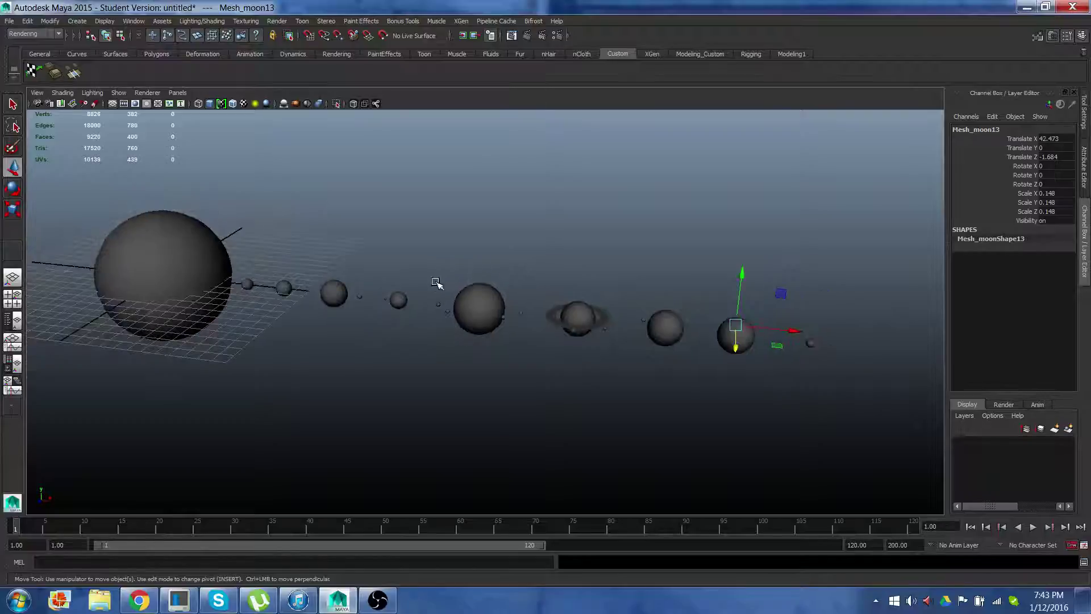
alt+drag(436, 282, 477, 288)
alt+middle_drag(441, 285, 582, 274)
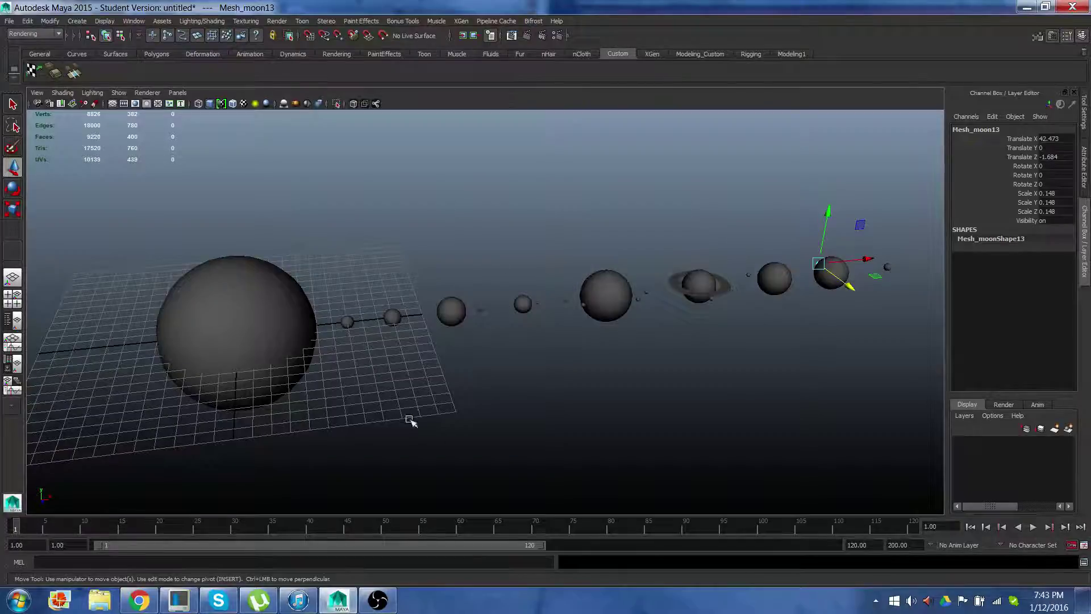